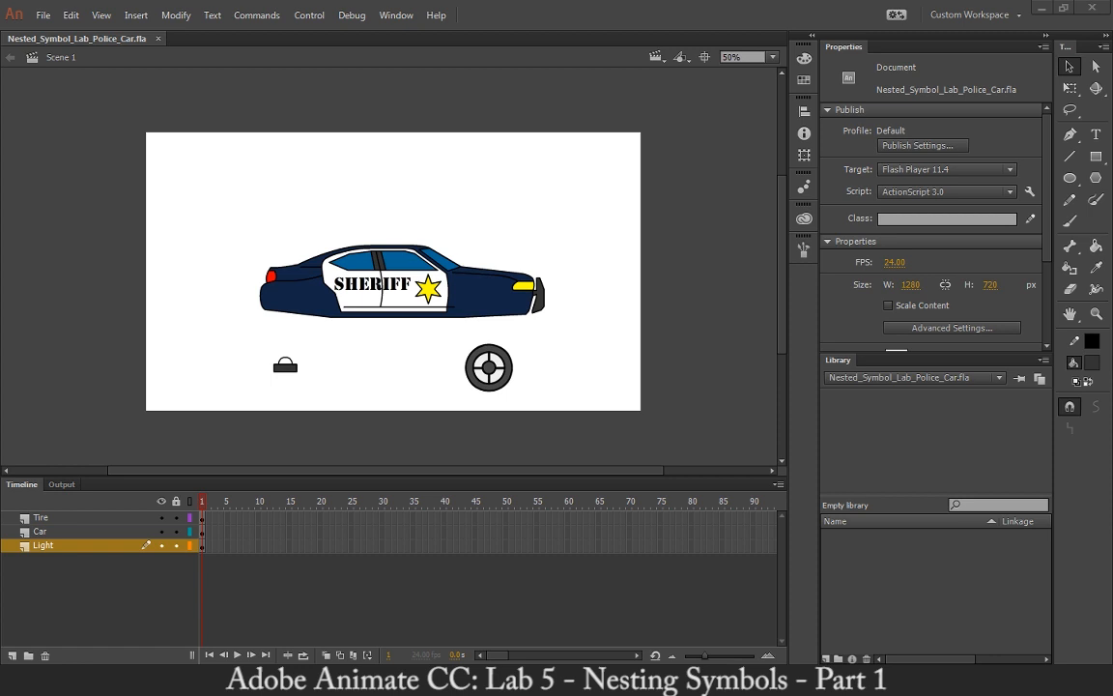
Check which artwork the Car, Light and Tire layers each contain
{"action": "left_click", "coordinate": [40, 530]}
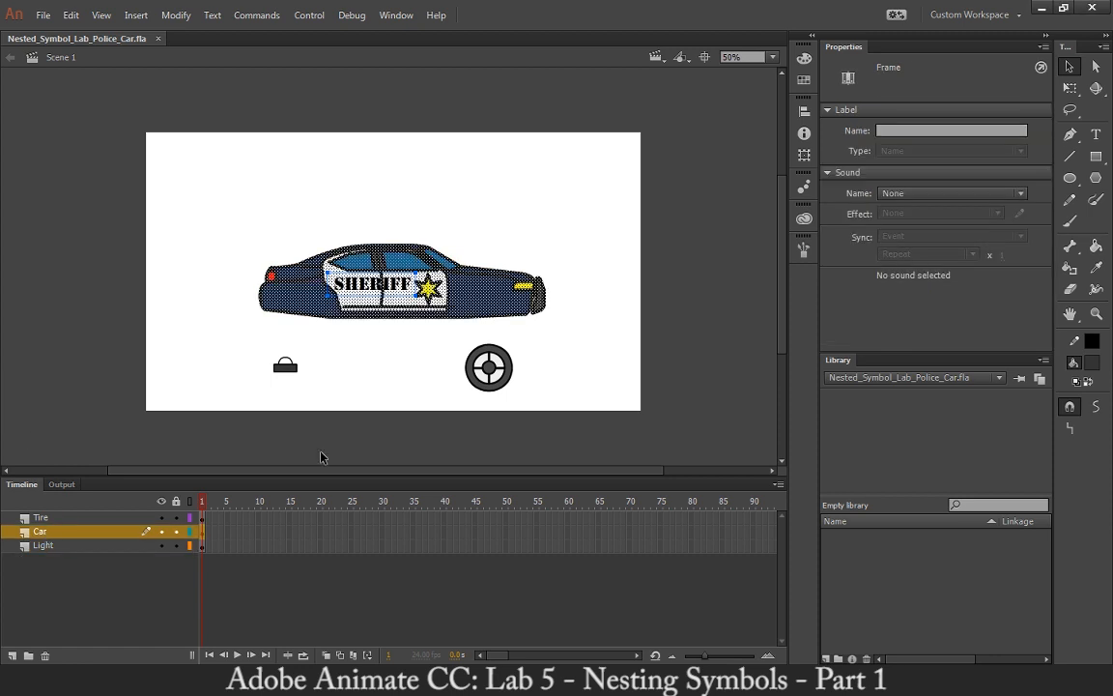
{"action": "left_click", "coordinate": [73, 547]}
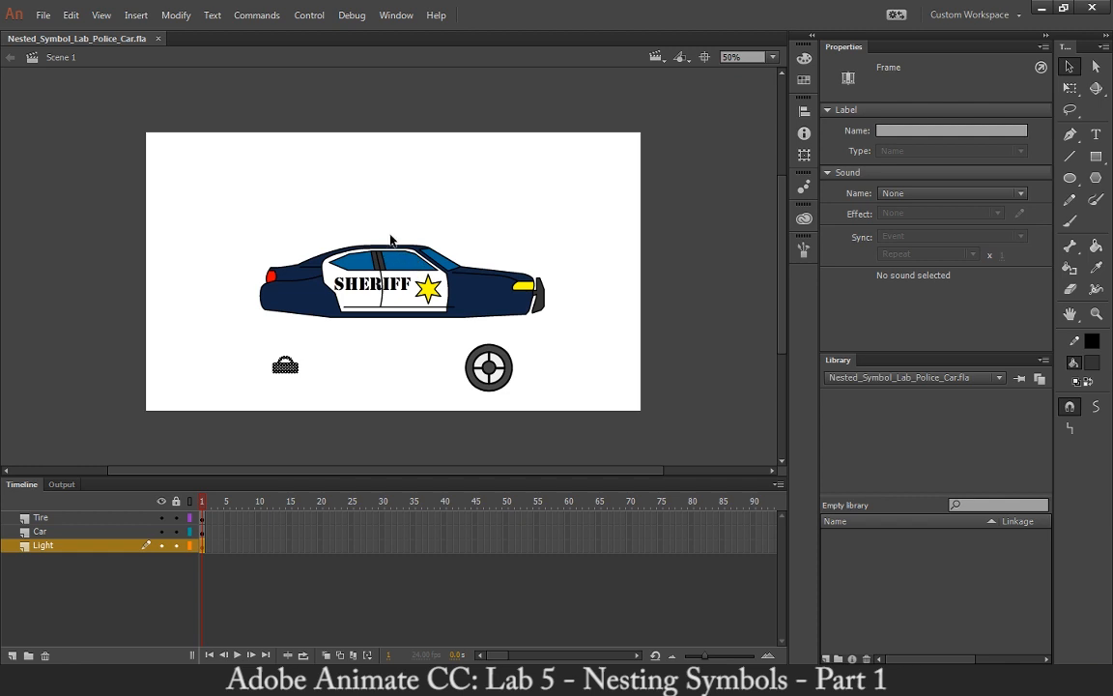
{"action": "left_click", "coordinate": [72, 518]}
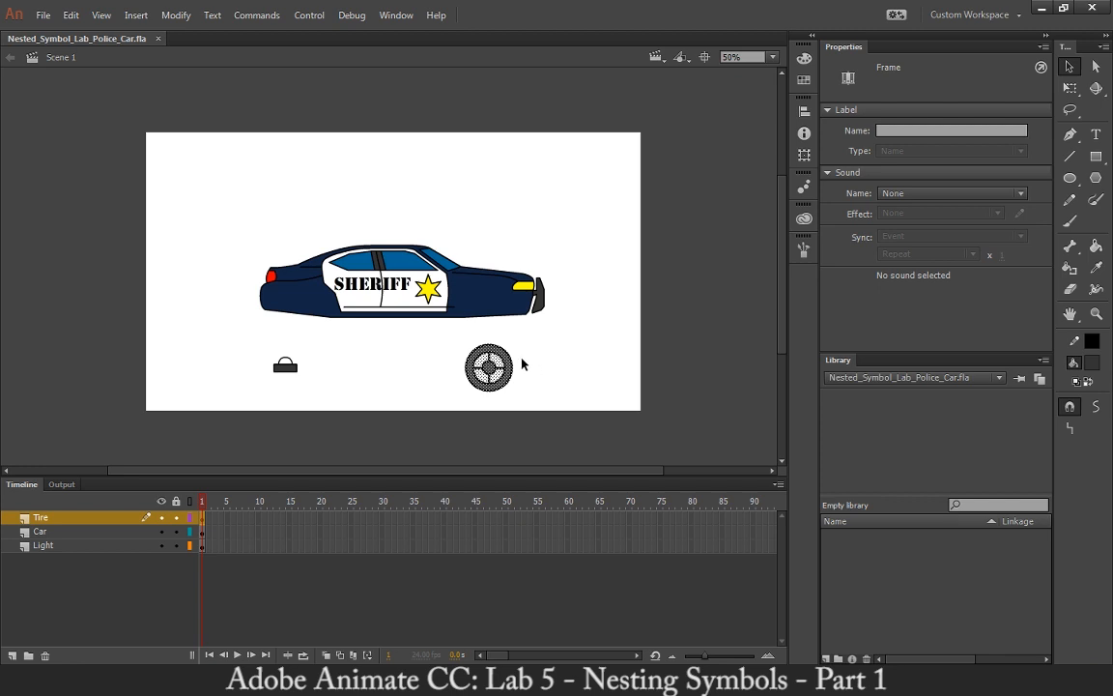
{"action": "left_click", "coordinate": [445, 355]}
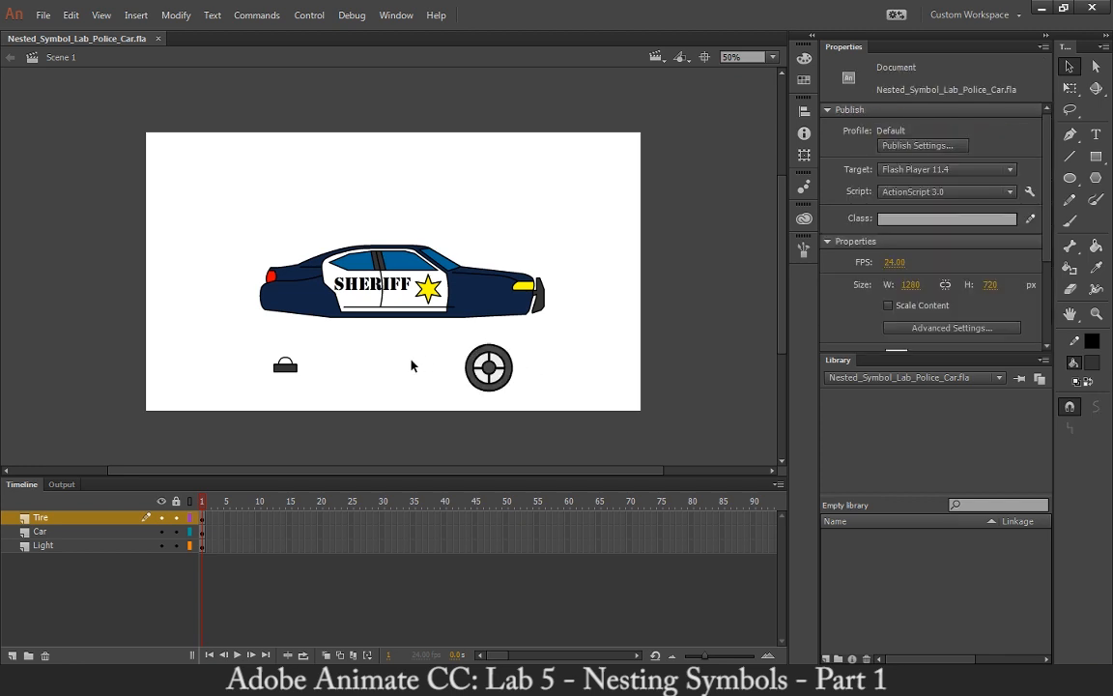
Select the small light artwork below the car and move it slightly down on the stage
{"action": "left_click_drag", "start_coordinate": [234, 343], "coordinate": [287, 378]}
{"action": "left_click", "coordinate": [358, 382]}
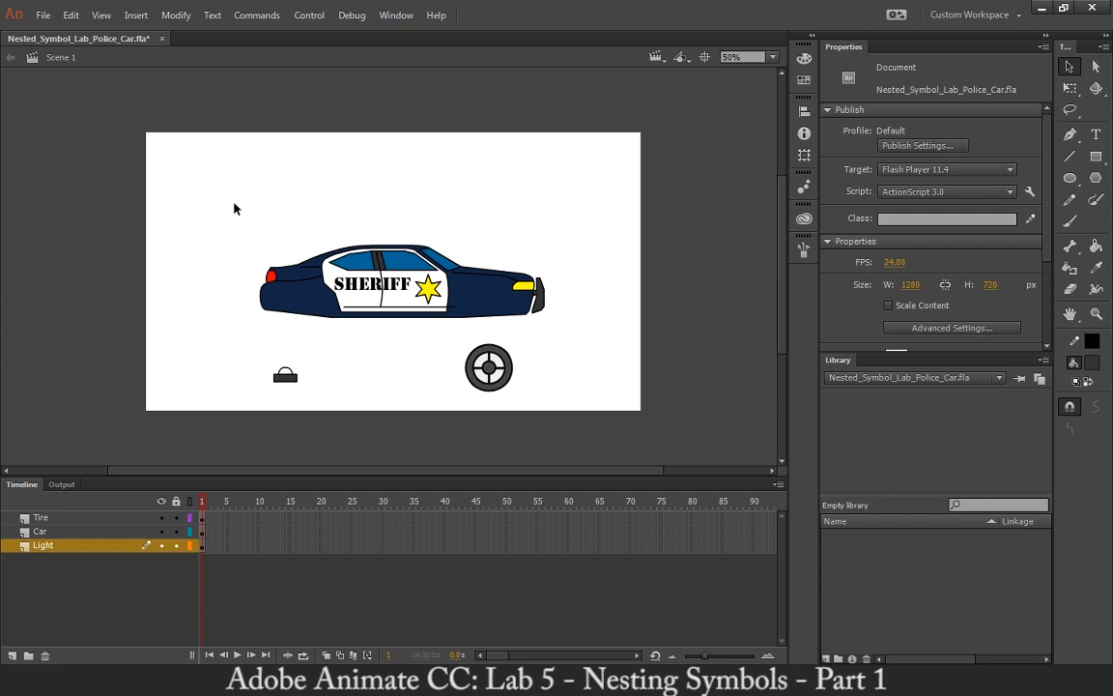
{"action": "left_click_drag", "start_coordinate": [211, 197], "coordinate": [240, 251]}
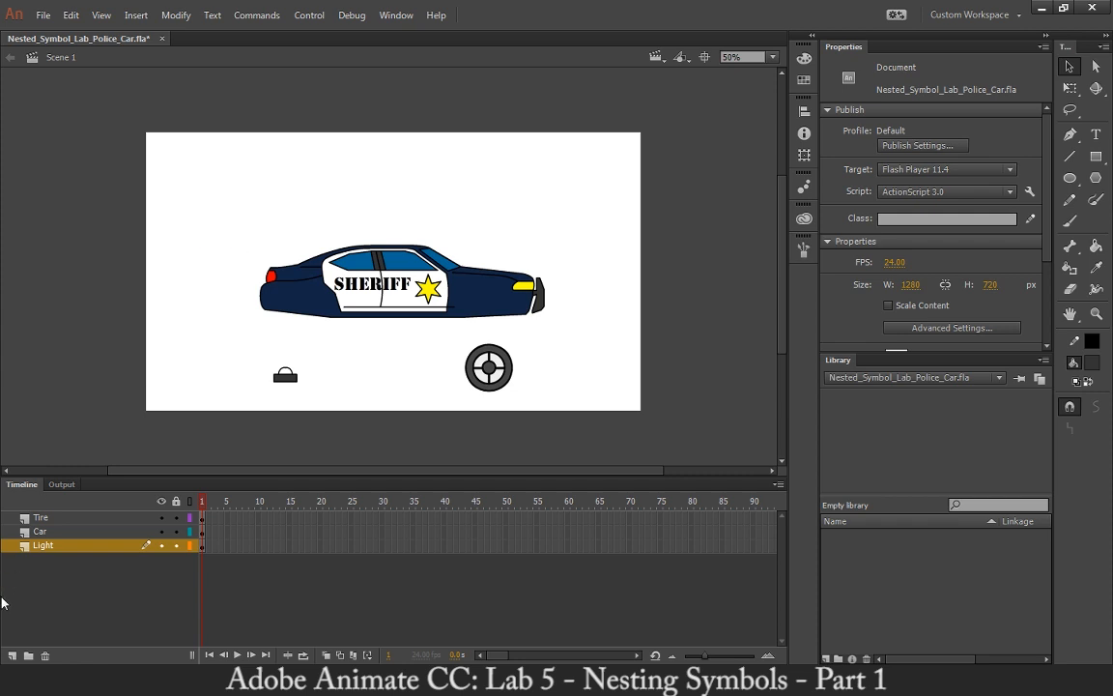
Convert all the artwork on the Car layer to a Graphic symbol named Police_Car
{"action": "left_click", "coordinate": [41, 532]}
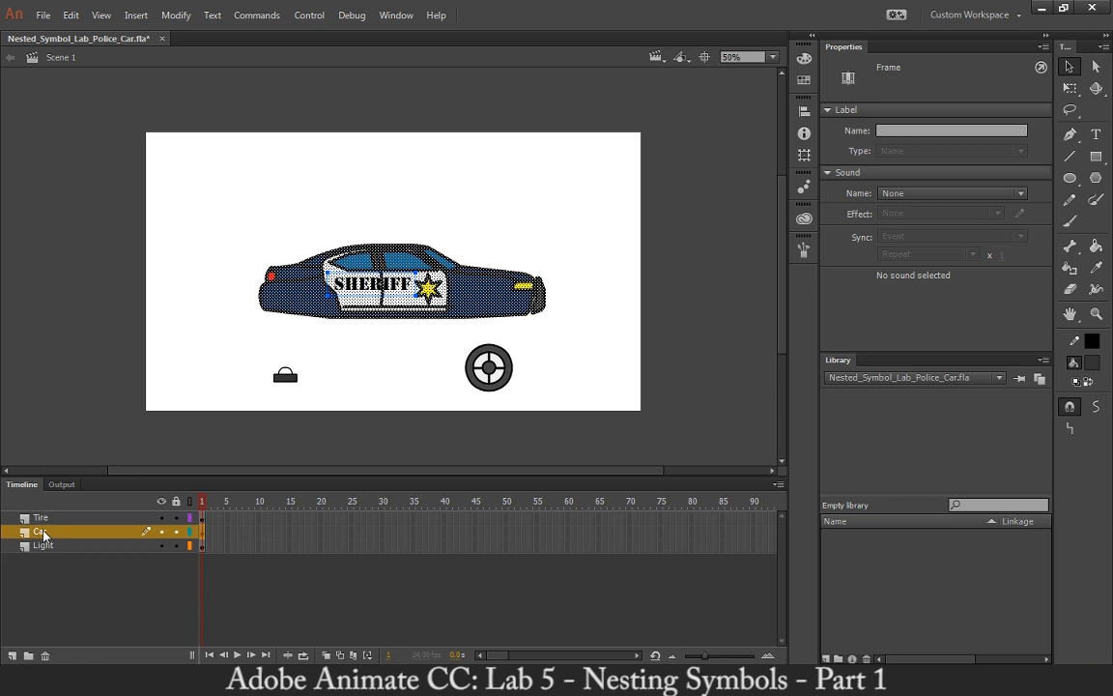
{"action": "right_click", "coordinate": [348, 280]}
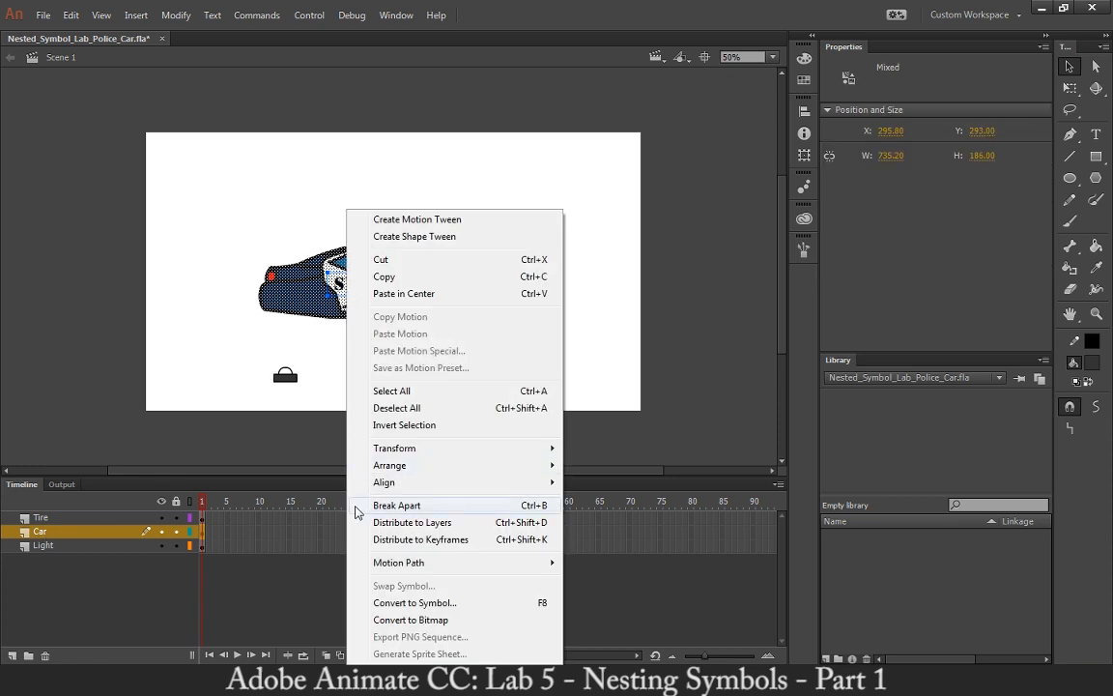
{"action": "left_click", "coordinate": [379, 602]}
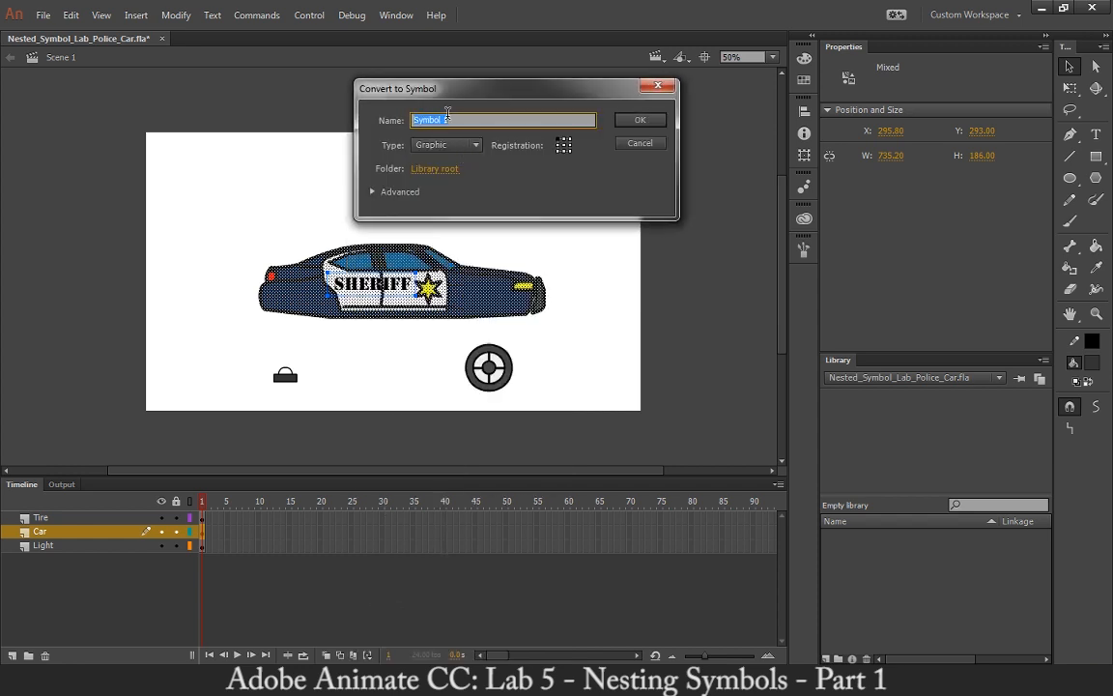
{"action": "type", "text": "Police_Car"}
{"action": "left_click", "coordinate": [433, 148]}
{"action": "left_click", "coordinate": [439, 198]}
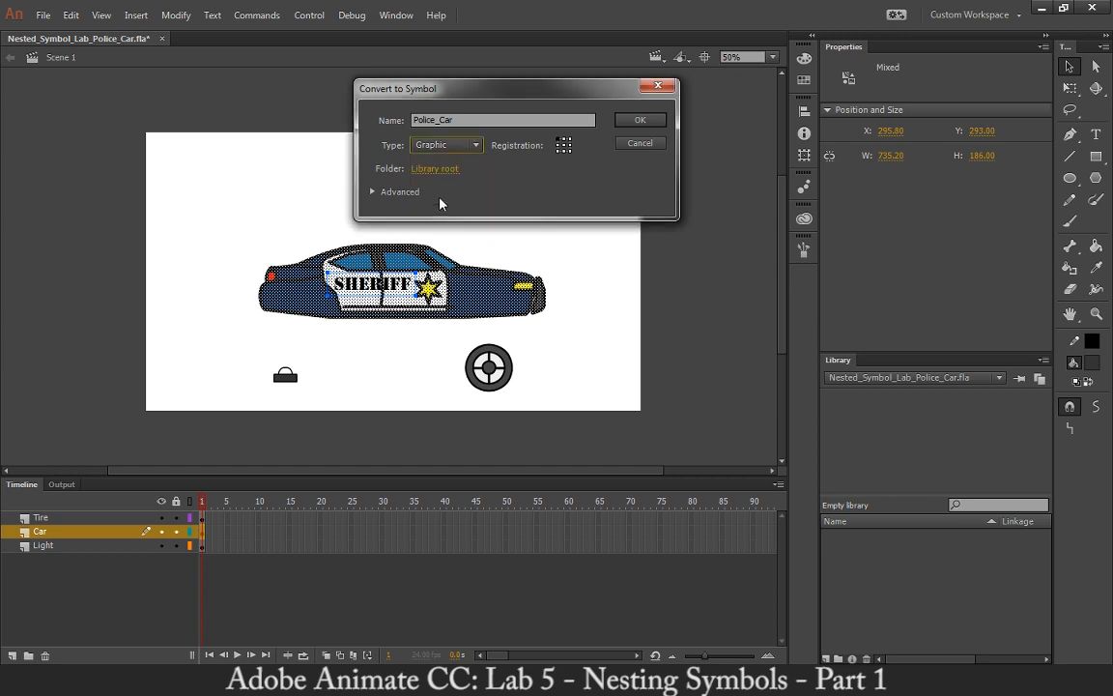
{"action": "left_click", "coordinate": [472, 147]}
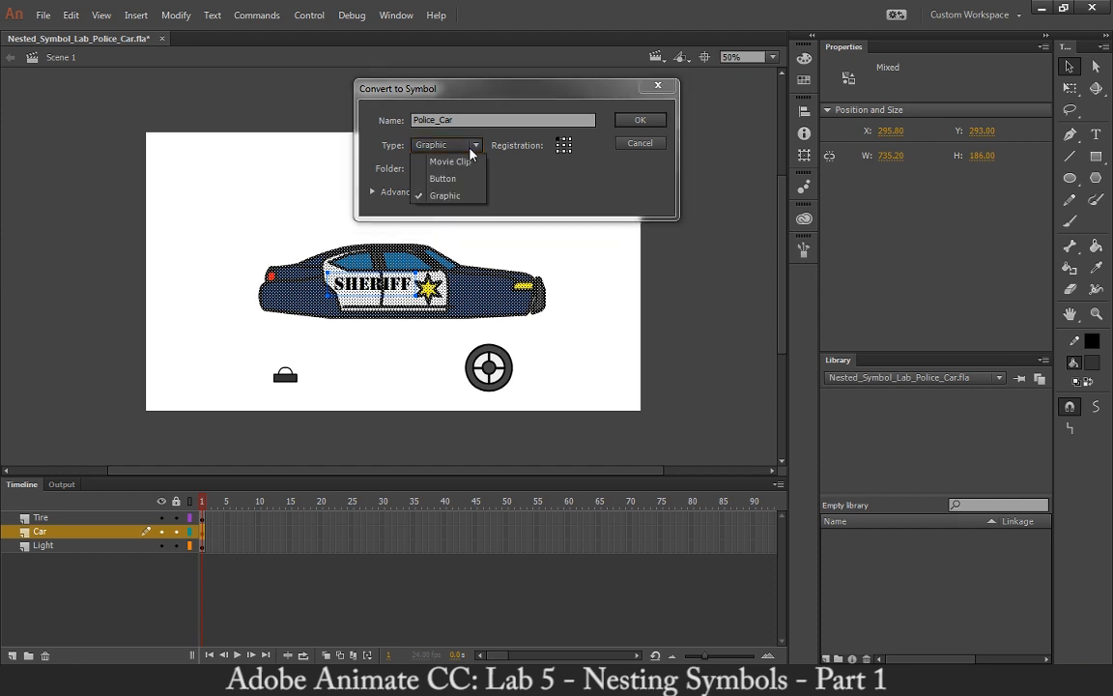
{"action": "left_click", "coordinate": [471, 146]}
{"action": "left_click", "coordinate": [472, 147]}
{"action": "left_click", "coordinate": [528, 202]}
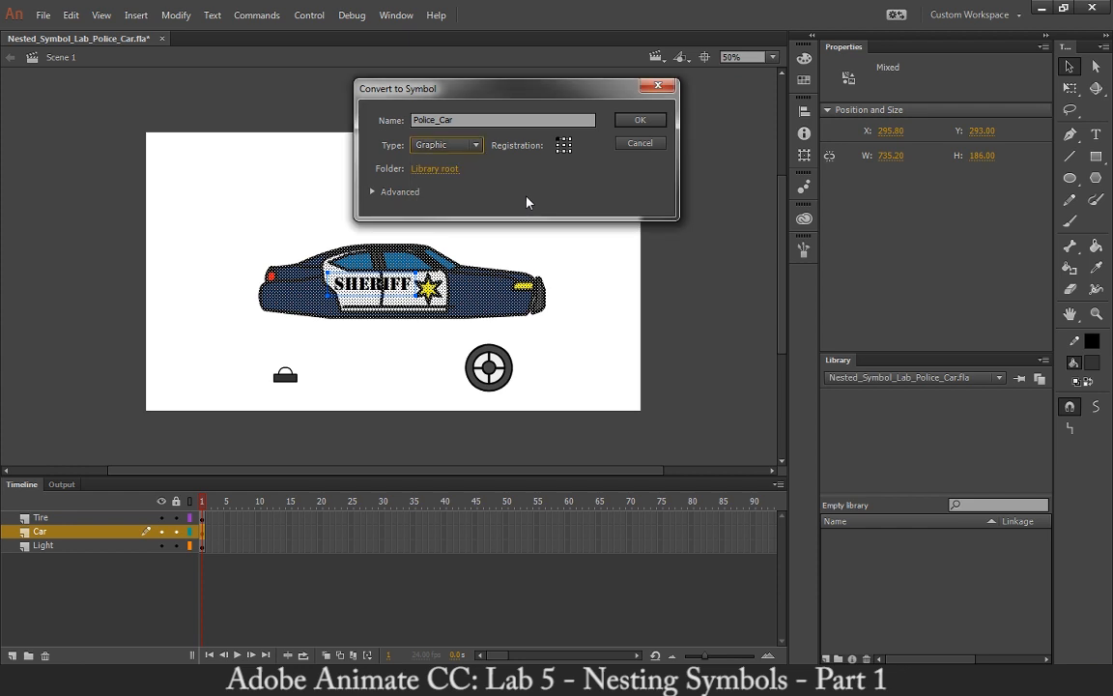
{"action": "left_click", "coordinate": [641, 122]}
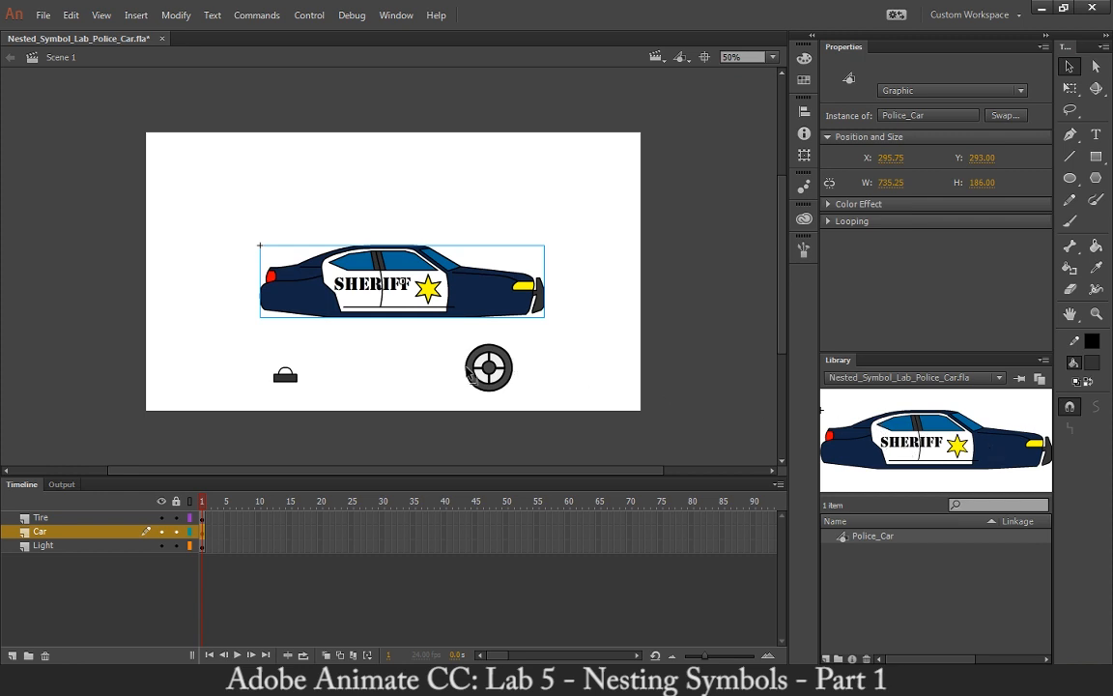
{"action": "left_click", "coordinate": [294, 399]}
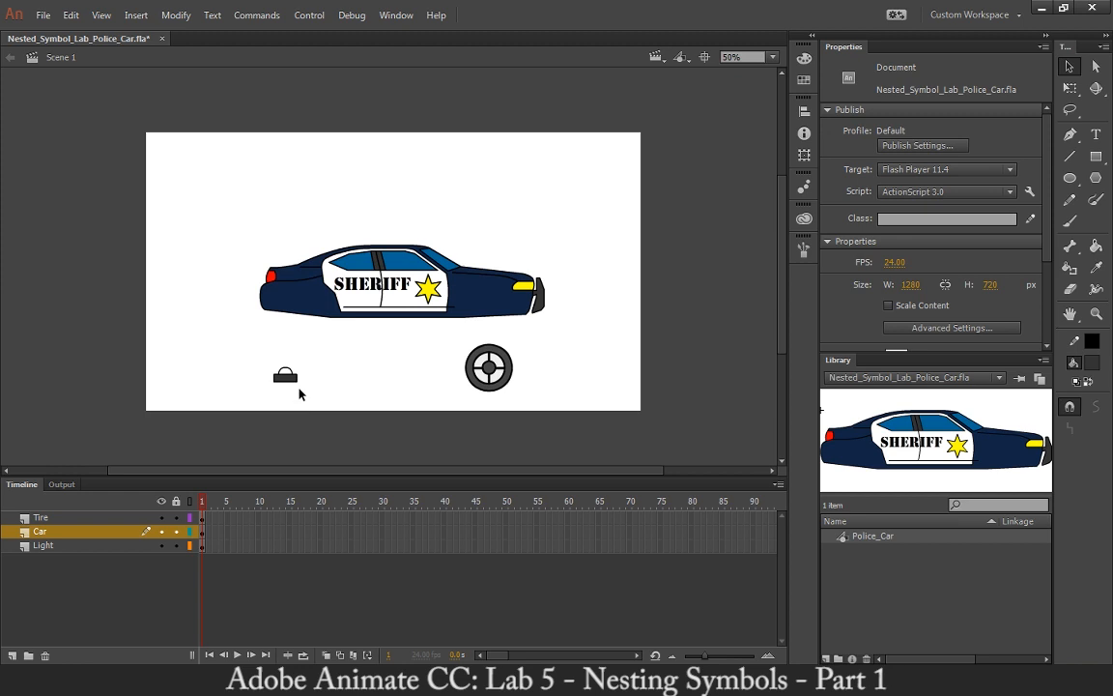
Convert the light artwork on the Light layer to a Graphic symbol named Flashing_Light
{"action": "left_click_drag", "start_coordinate": [246, 356], "coordinate": [311, 399]}
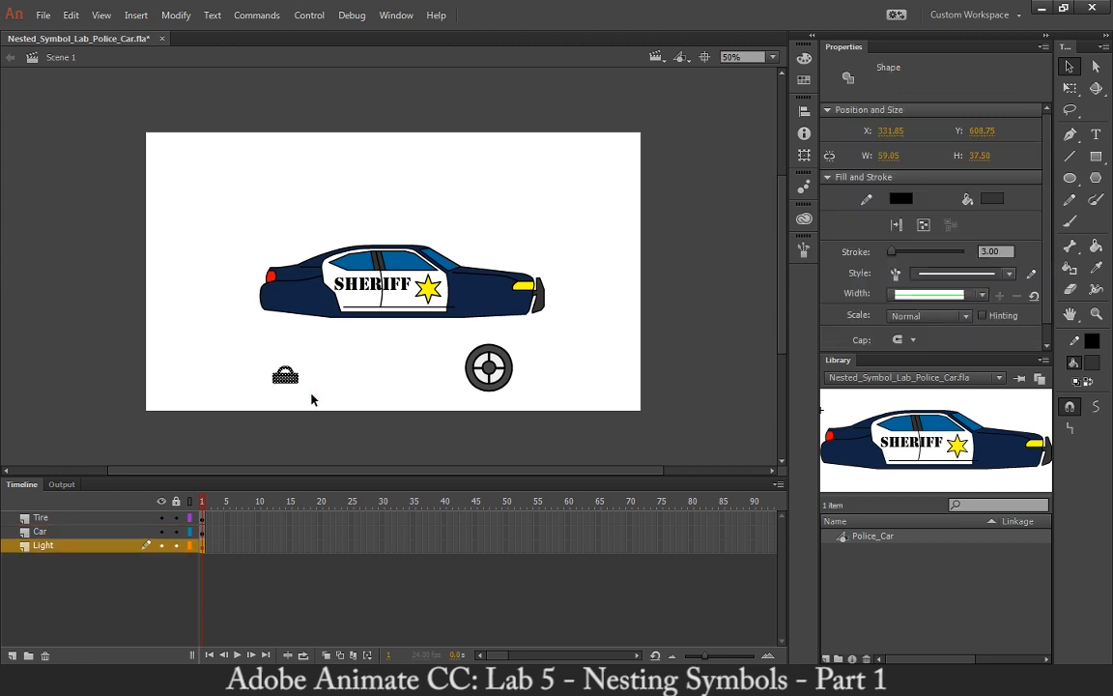
{"action": "left_click", "coordinate": [67, 544]}
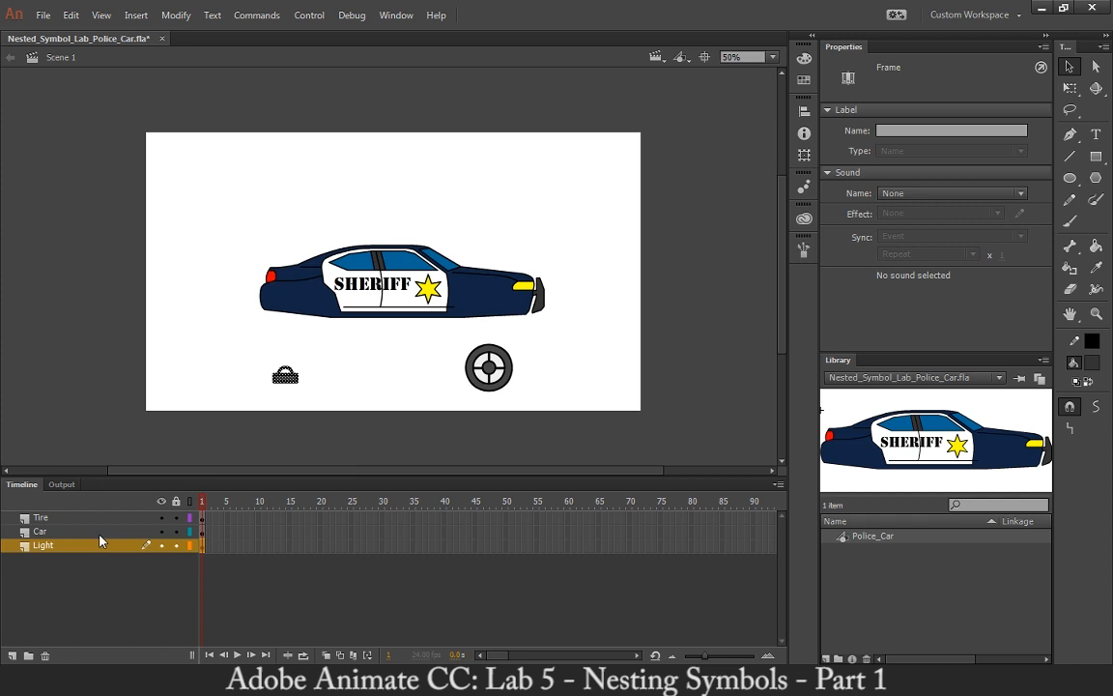
{"action": "key", "text": "F8"}
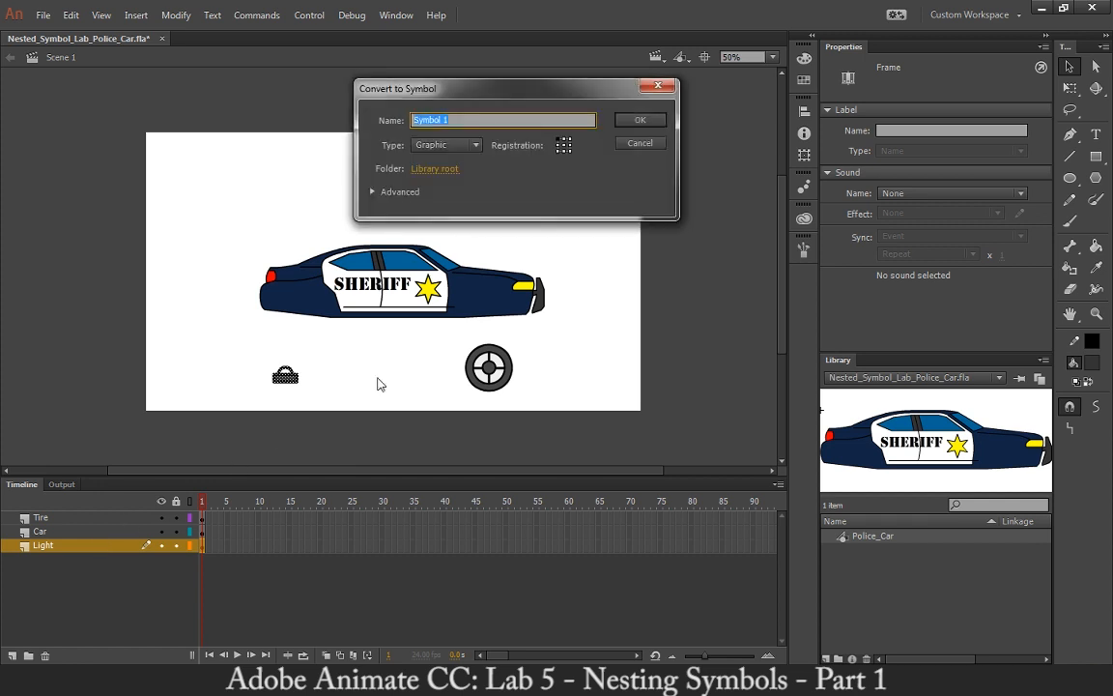
{"action": "left_click", "coordinate": [640, 143]}
{"action": "right_click", "coordinate": [286, 376]}
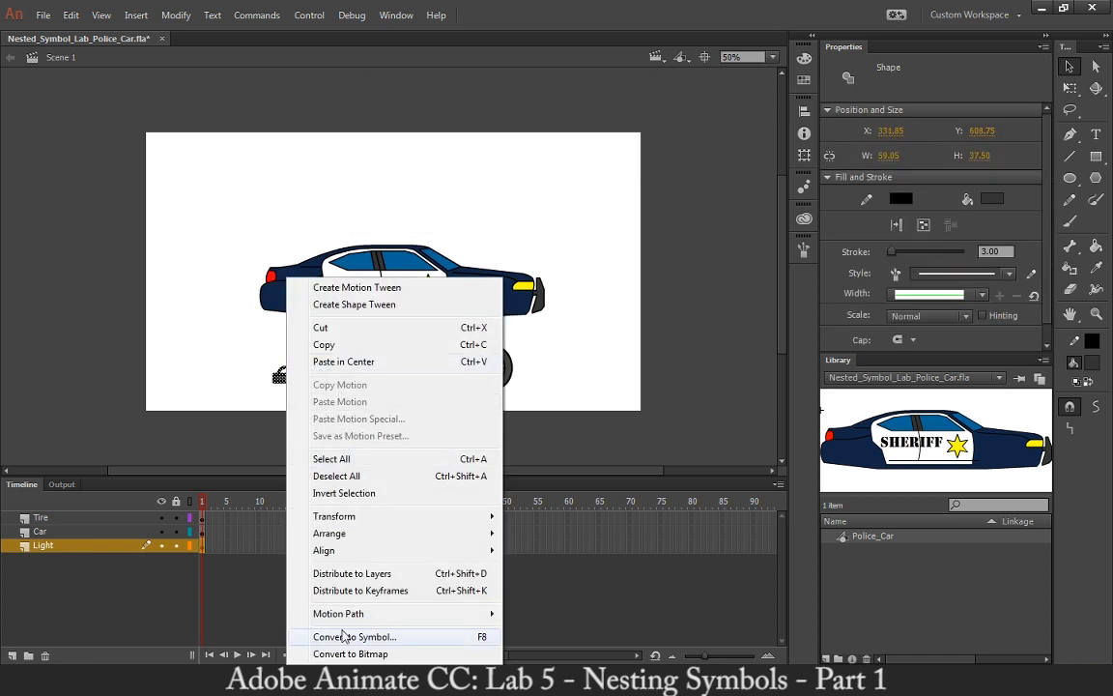
{"action": "left_click", "coordinate": [351, 636]}
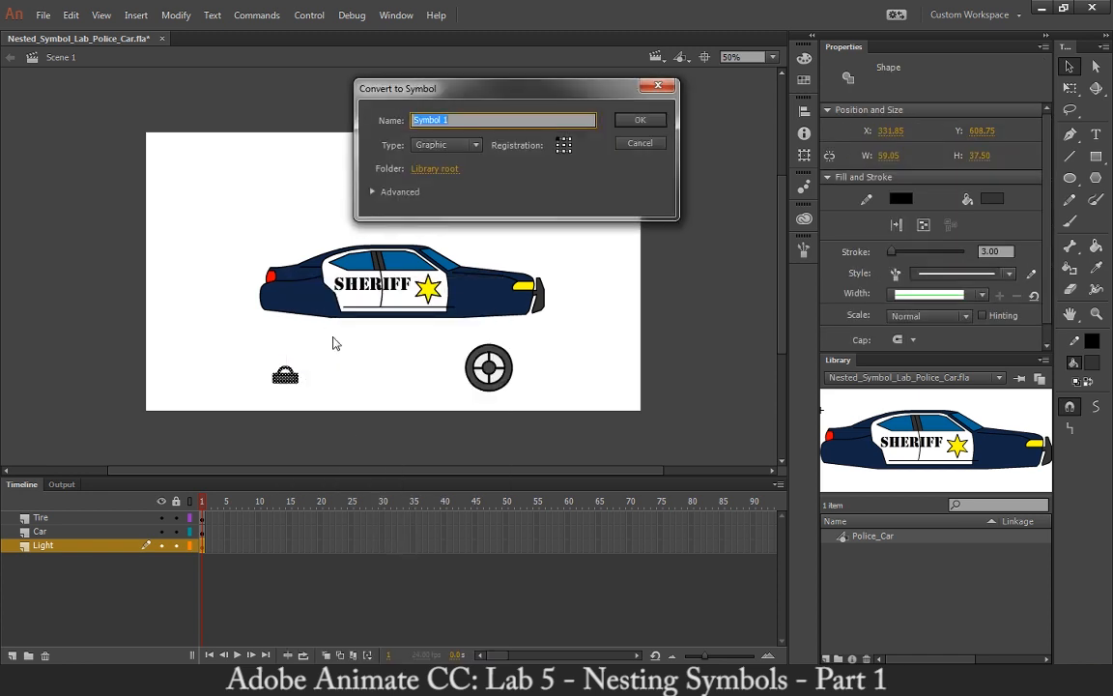
{"action": "type", "text": "Li"}
{"action": "key", "text": "BackSpace"}
{"action": "type", "text": "Flashing_Light"}
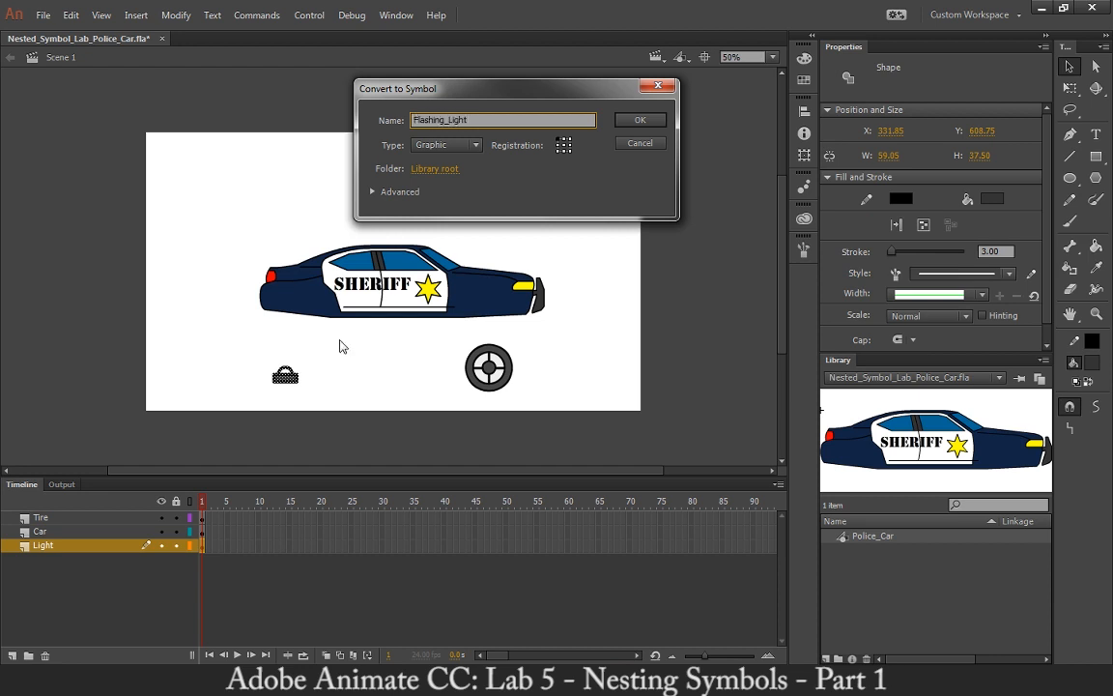
{"action": "left_click", "coordinate": [629, 130]}
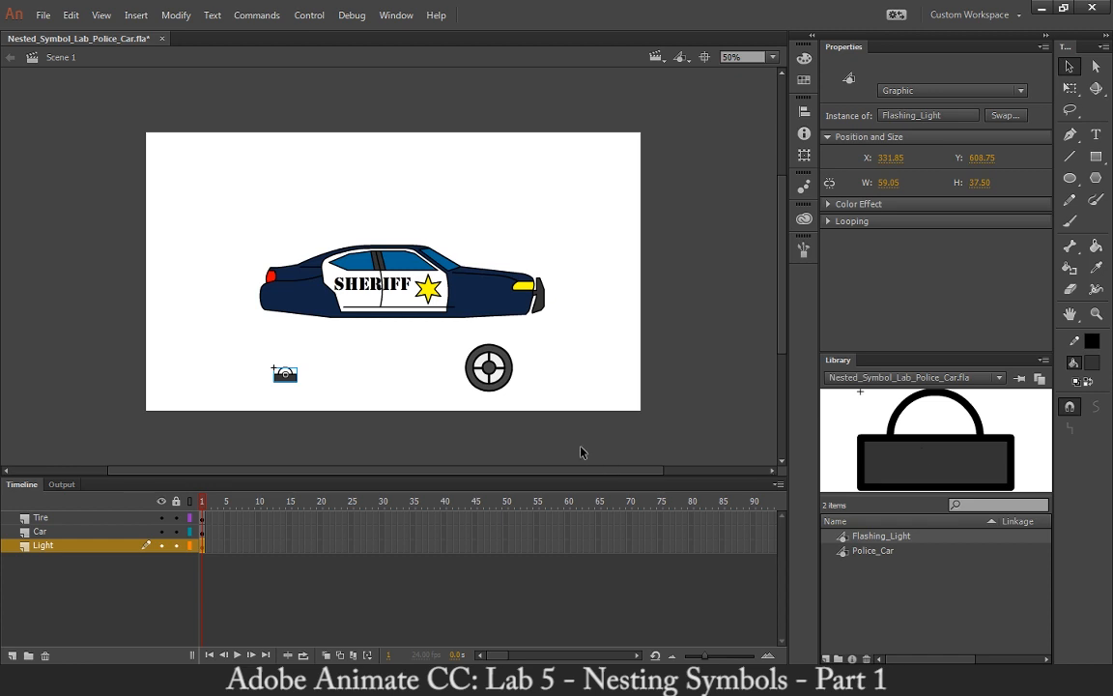
Convert the wheel artwork on the Tire layer to a Graphic symbol named Tire
{"action": "left_click", "coordinate": [40, 519]}
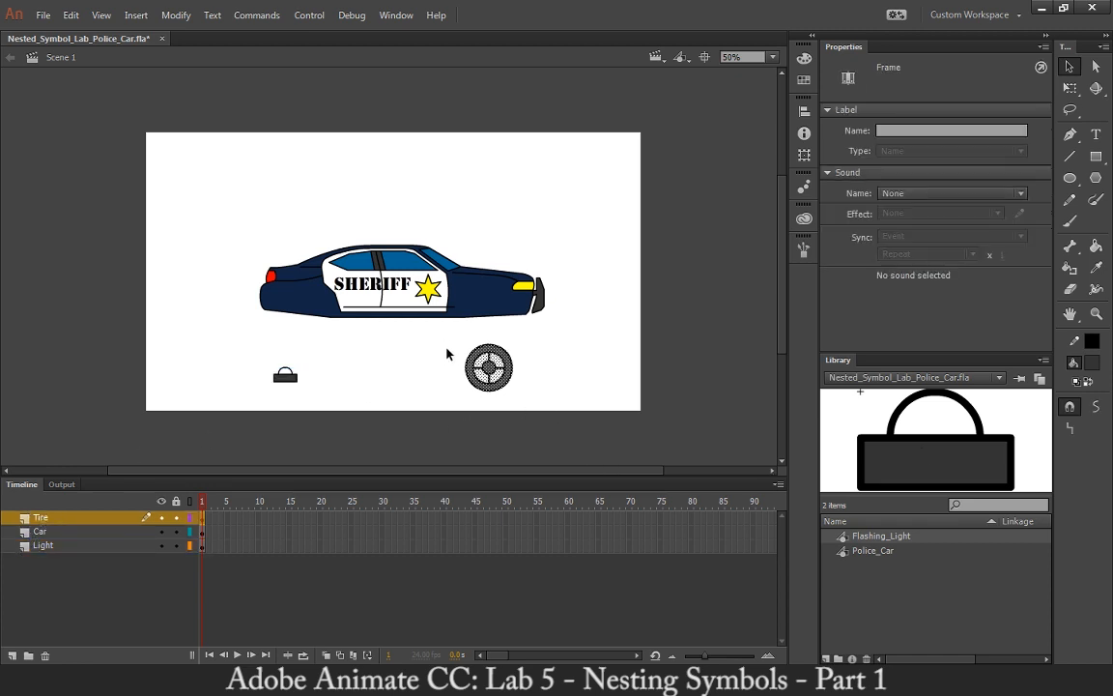
{"action": "right_click", "coordinate": [497, 369]}
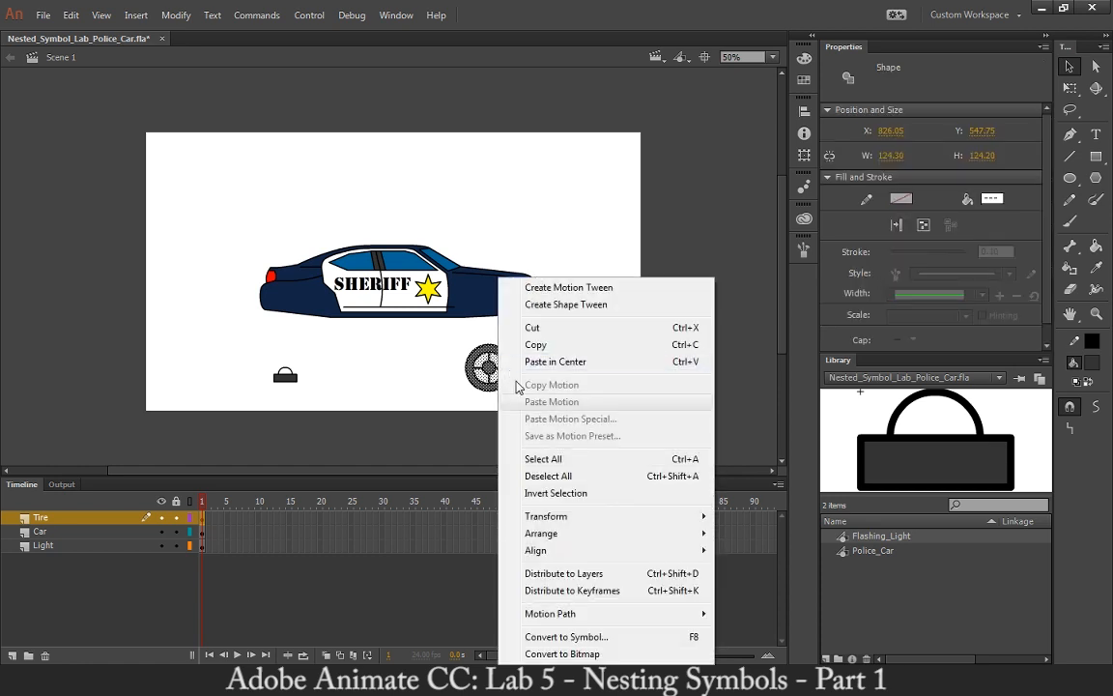
{"action": "left_click", "coordinate": [539, 637]}
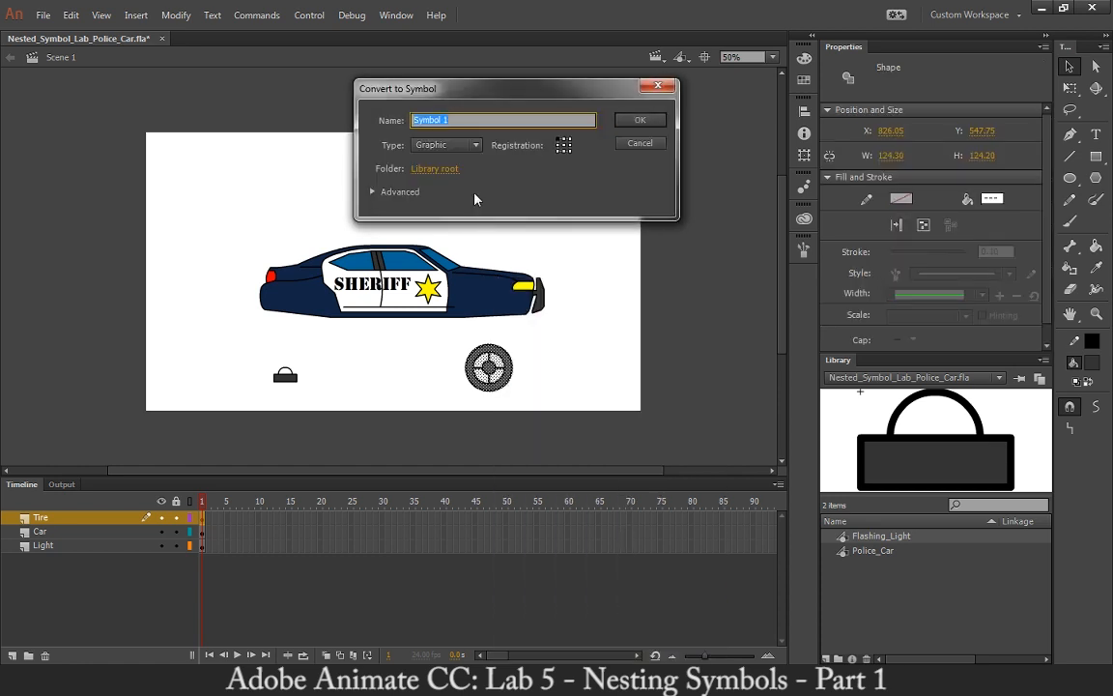
{"action": "type", "text": "Tire"}
{"action": "key", "text": "Return"}
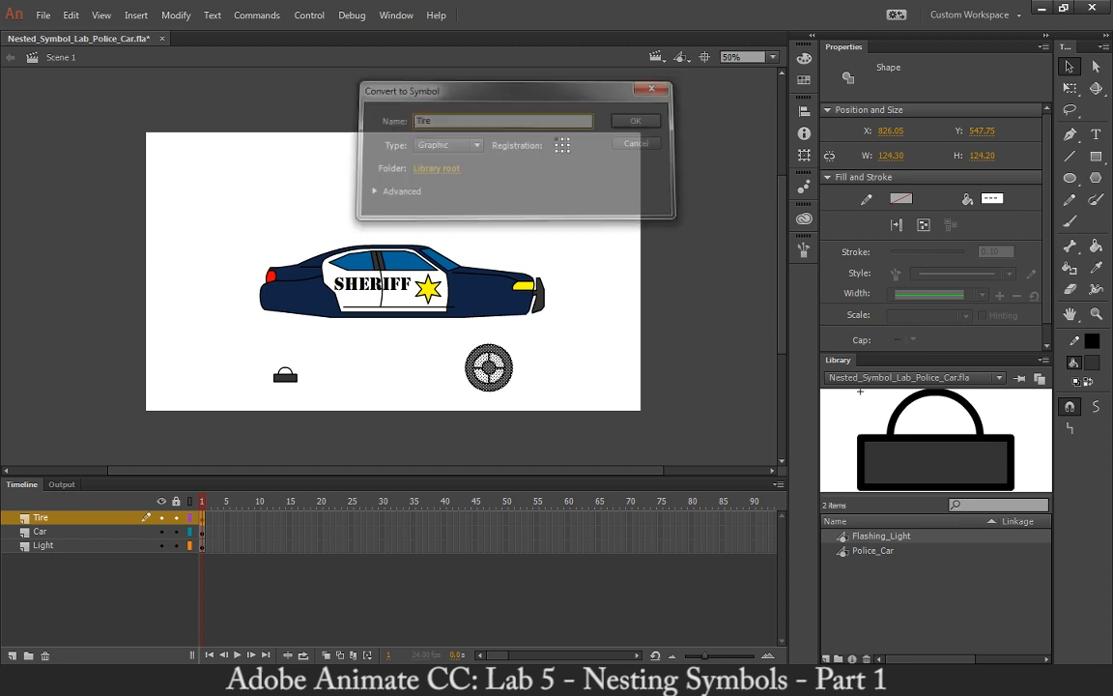
{"action": "left_click", "coordinate": [436, 174]}
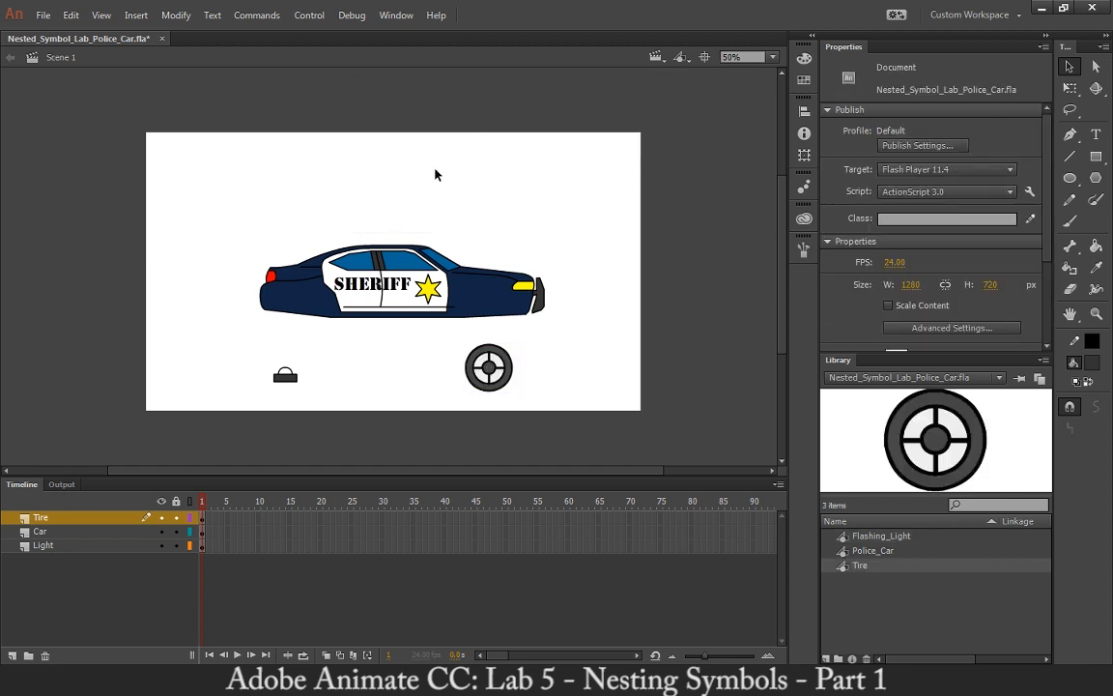
Review the car, light and tire instances on the stage, checking their symbol properties and their entries in the library
{"action": "left_click", "coordinate": [415, 262]}
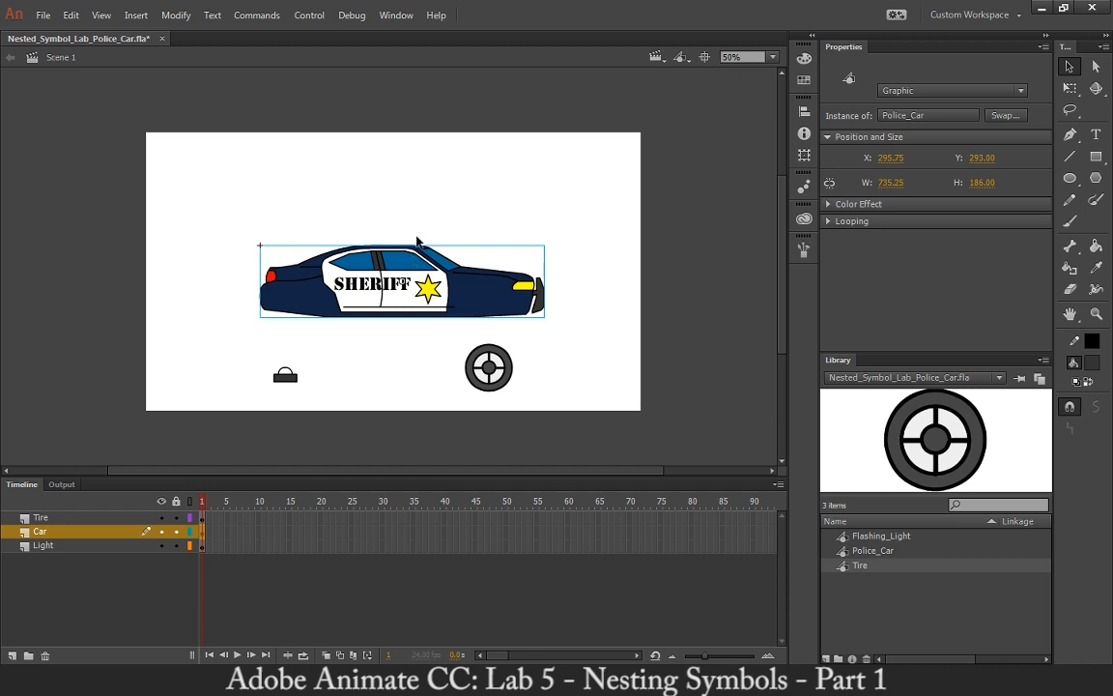
{"action": "left_click", "coordinate": [282, 374]}
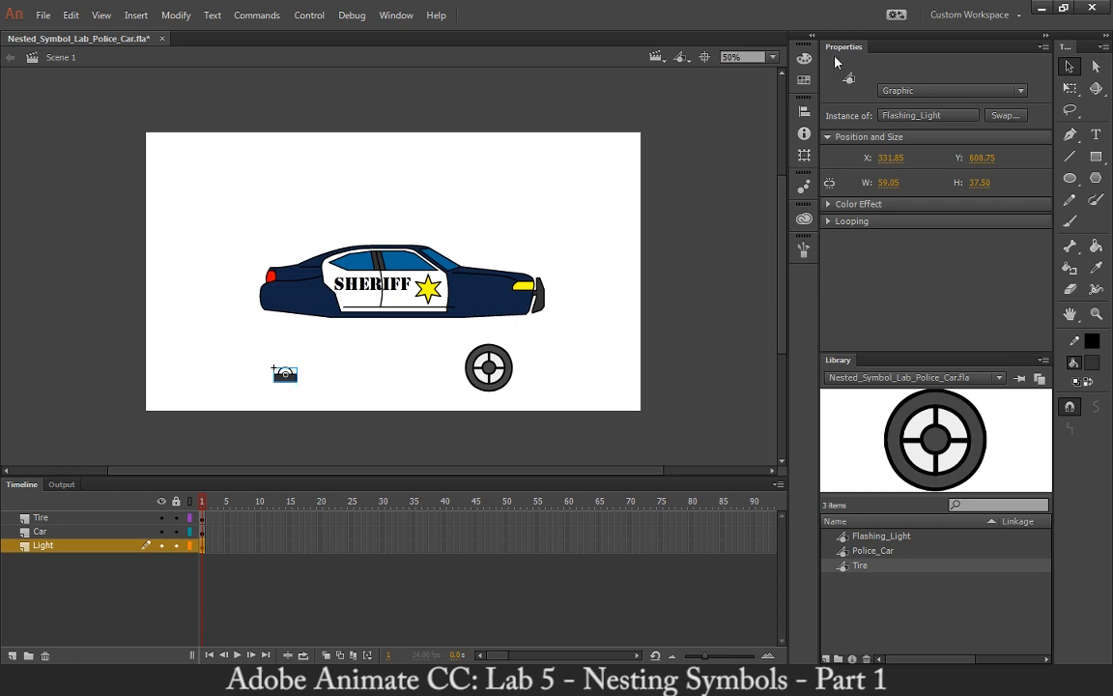
{"action": "left_click", "coordinate": [489, 361]}
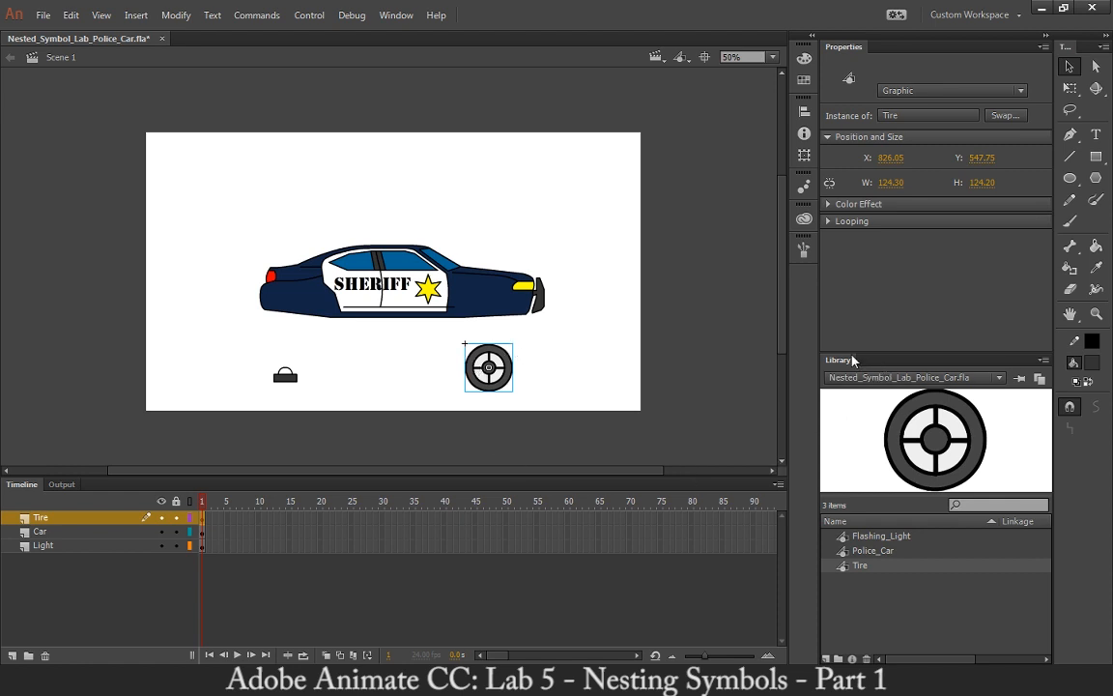
{"action": "left_click", "coordinate": [879, 552]}
{"action": "left_click", "coordinate": [878, 552]}
{"action": "left_click", "coordinate": [878, 567]}
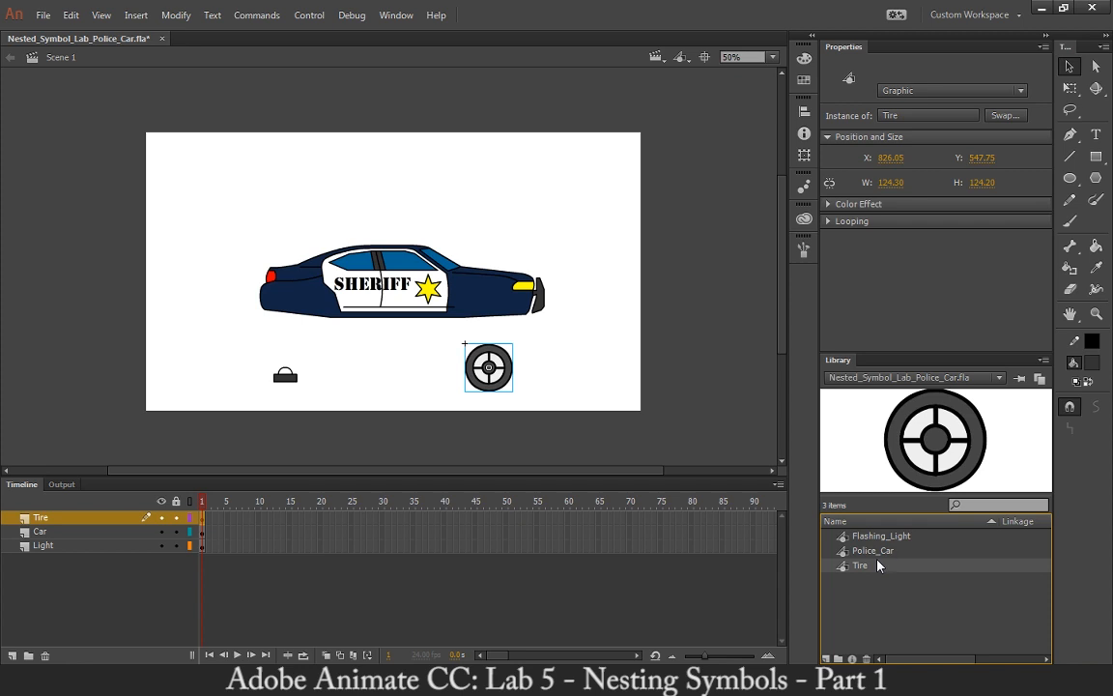
{"action": "left_click", "coordinate": [679, 282]}
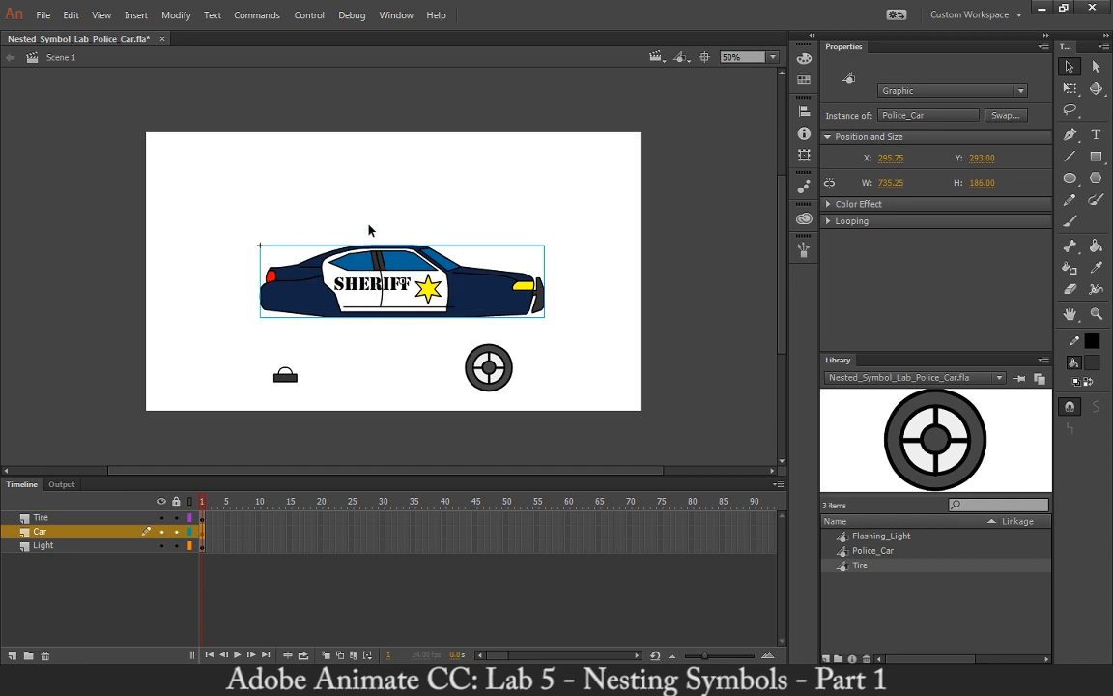
{"action": "left_click", "coordinate": [481, 360]}
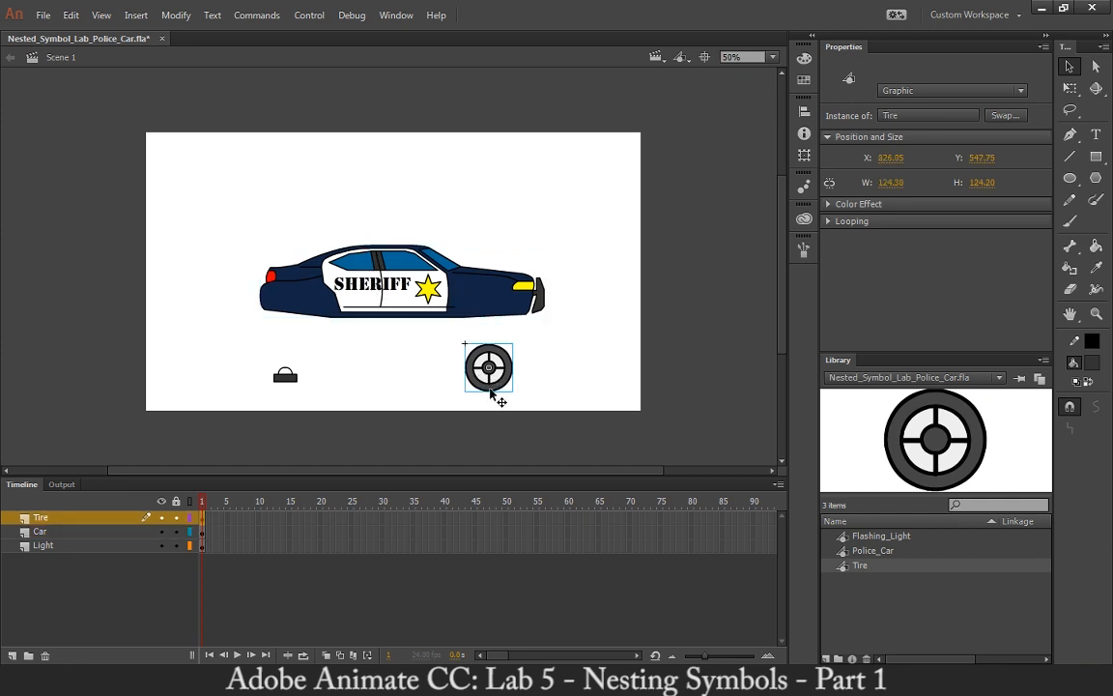
{"action": "left_click", "coordinate": [285, 374]}
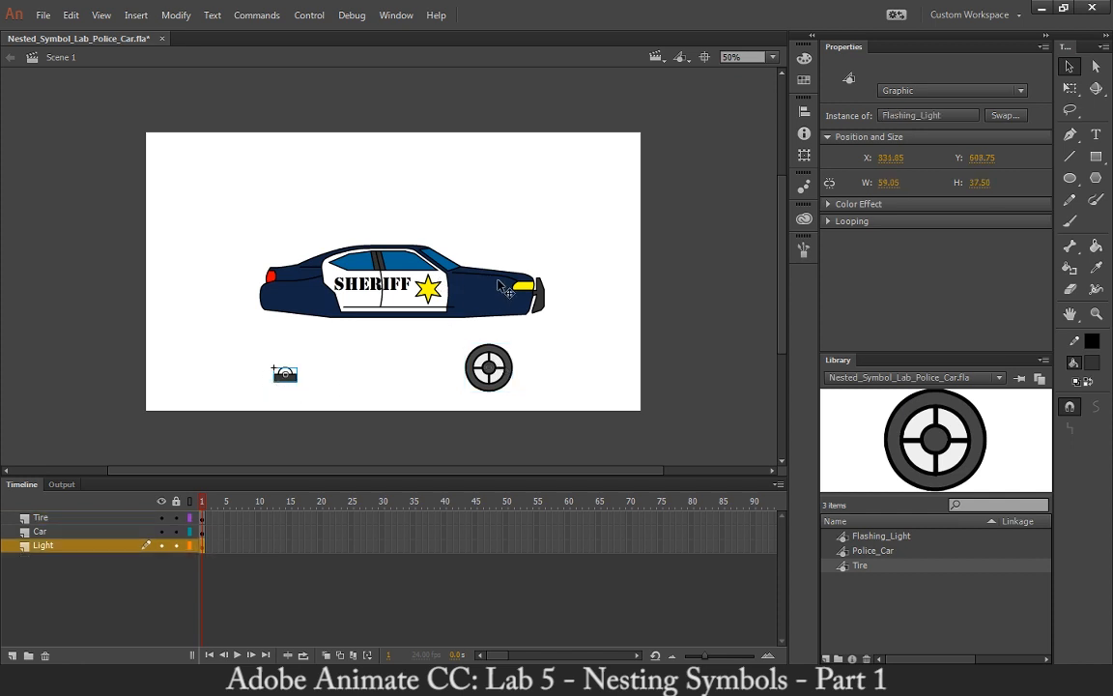
{"action": "left_click", "coordinate": [413, 168]}
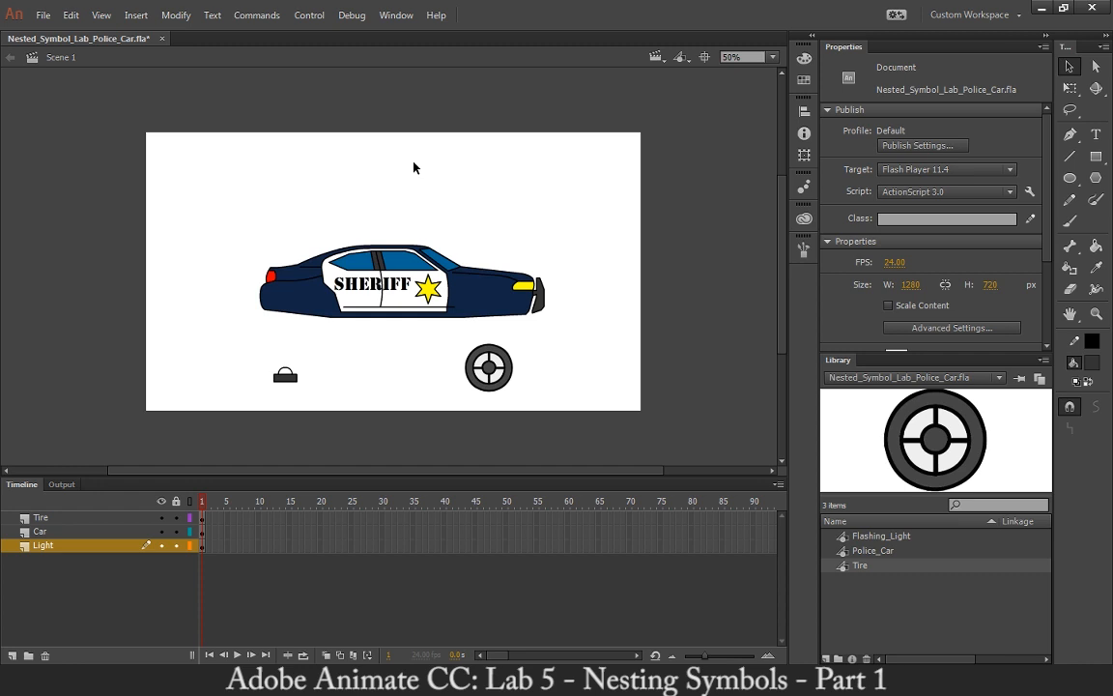
{"action": "left_click", "coordinate": [454, 297]}
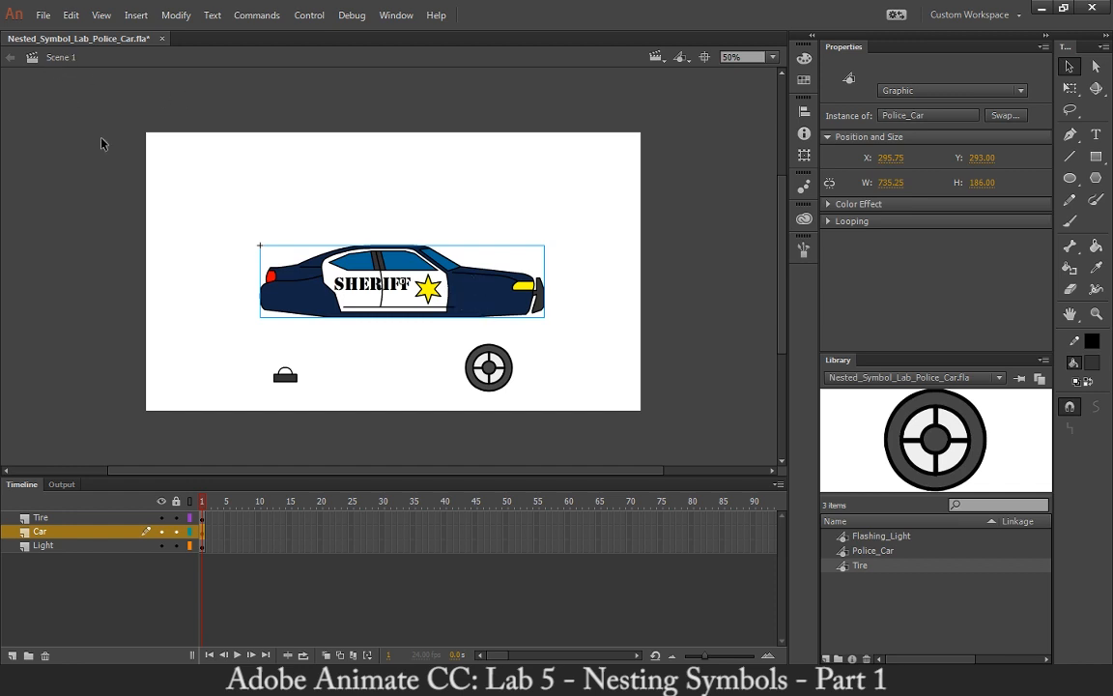
Open the Police_Car symbol for editing and rename its only layer Police_Car
{"action": "double_click", "coordinate": [413, 282]}
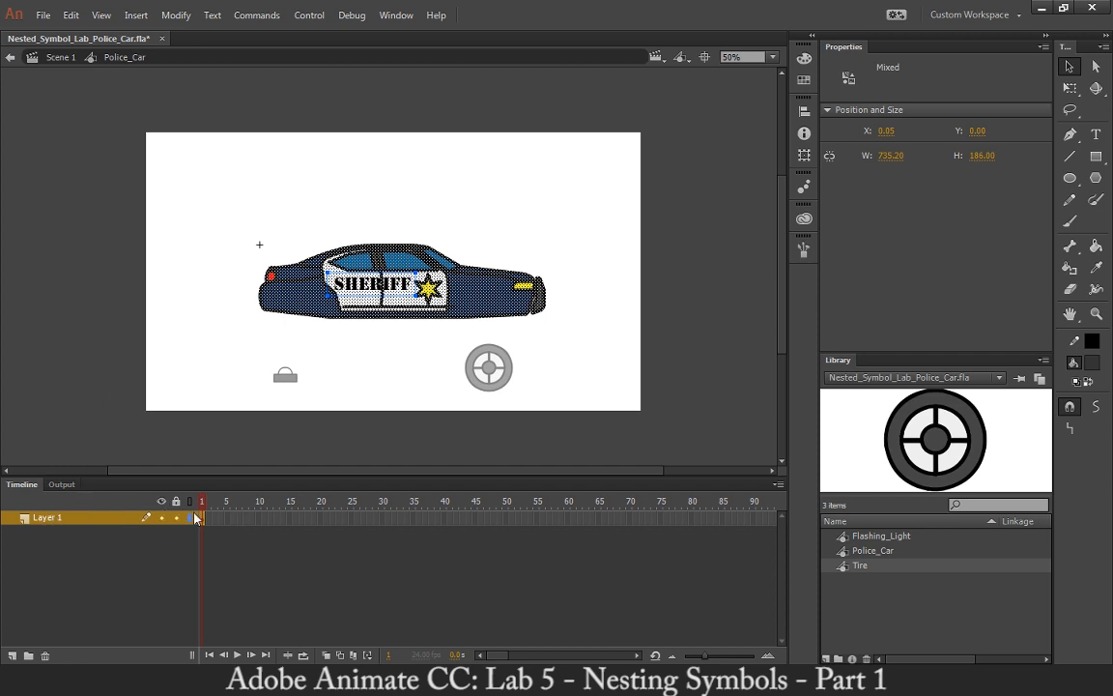
{"action": "left_click", "coordinate": [61, 58]}
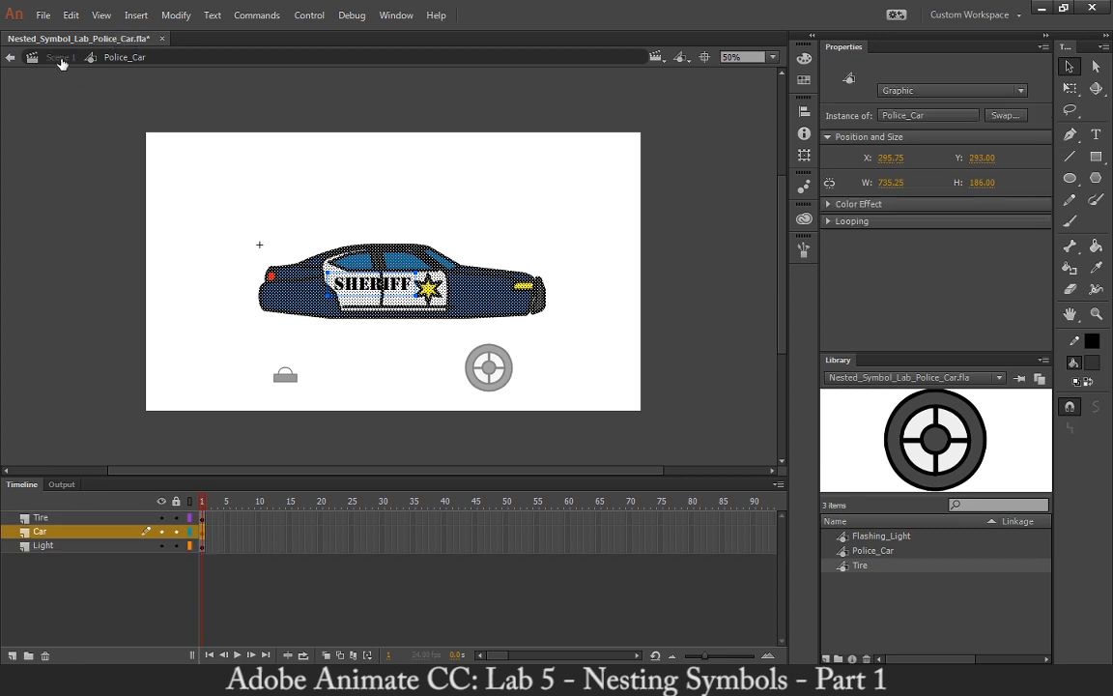
{"action": "double_click", "coordinate": [359, 267]}
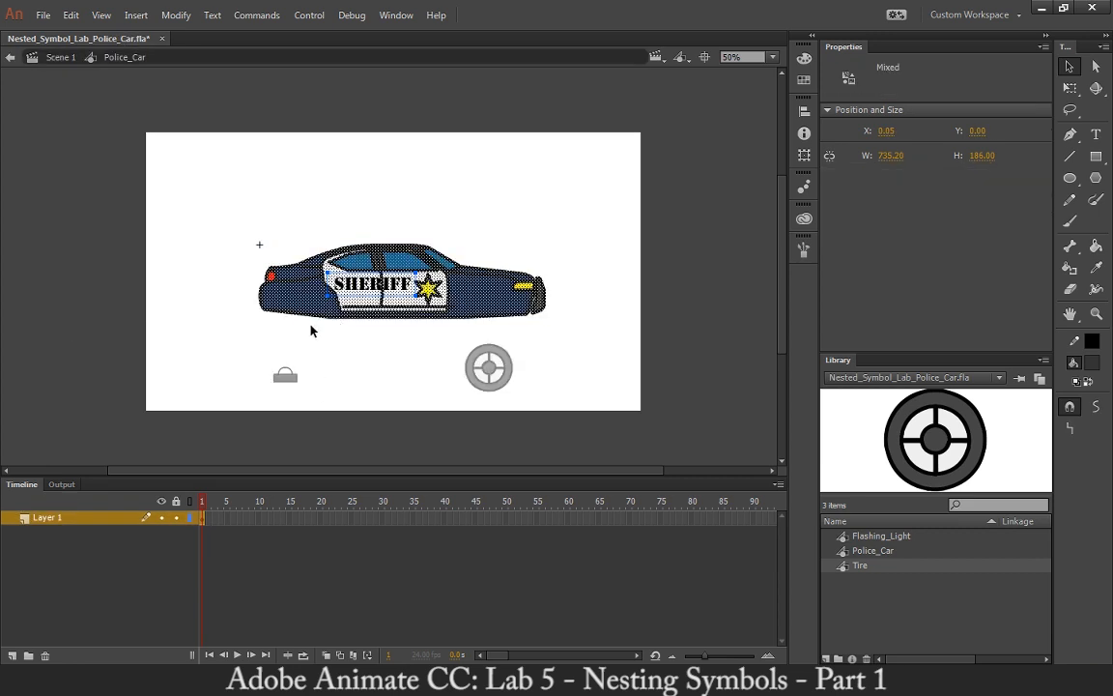
{"action": "left_click", "coordinate": [342, 348]}
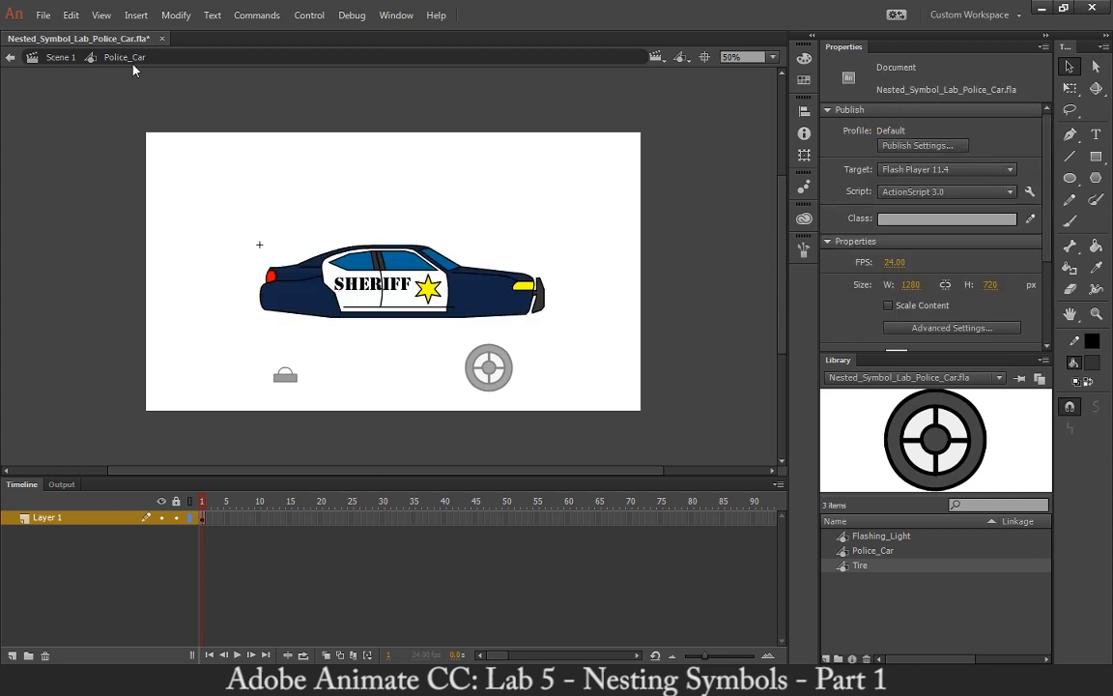
{"action": "double_click", "coordinate": [48, 518]}
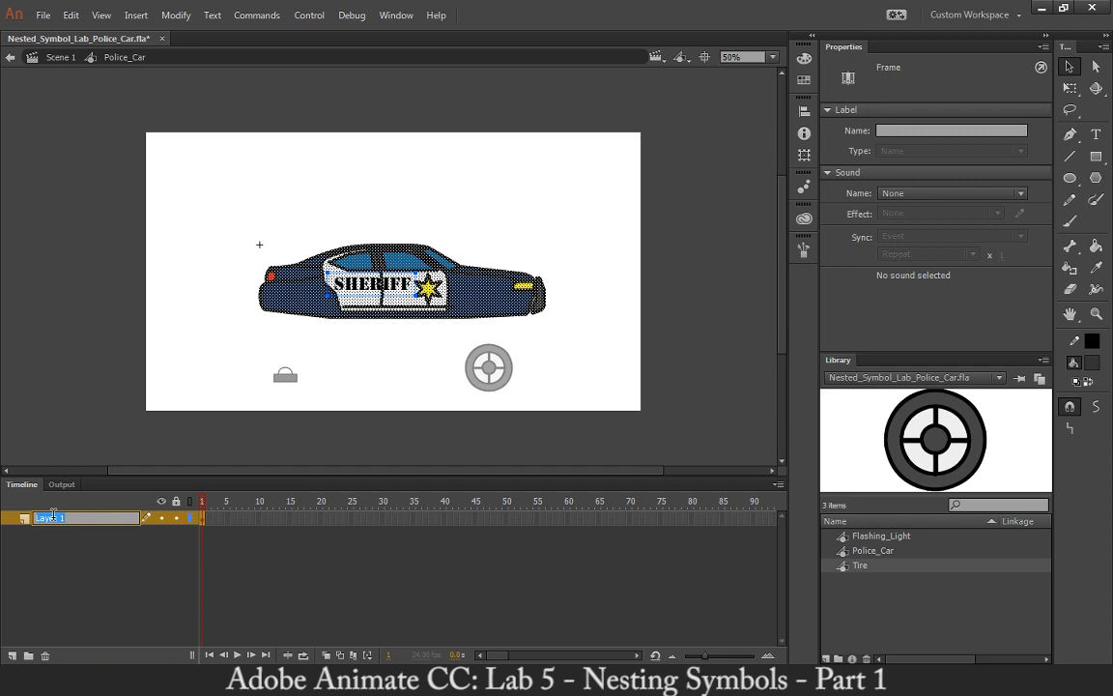
{"action": "type", "text": "Police_Car"}
{"action": "key", "text": "Return"}
Add a new layer named Front_Tire above the Police_Car layer inside the symbol
{"action": "left_click", "coordinate": [11, 655]}
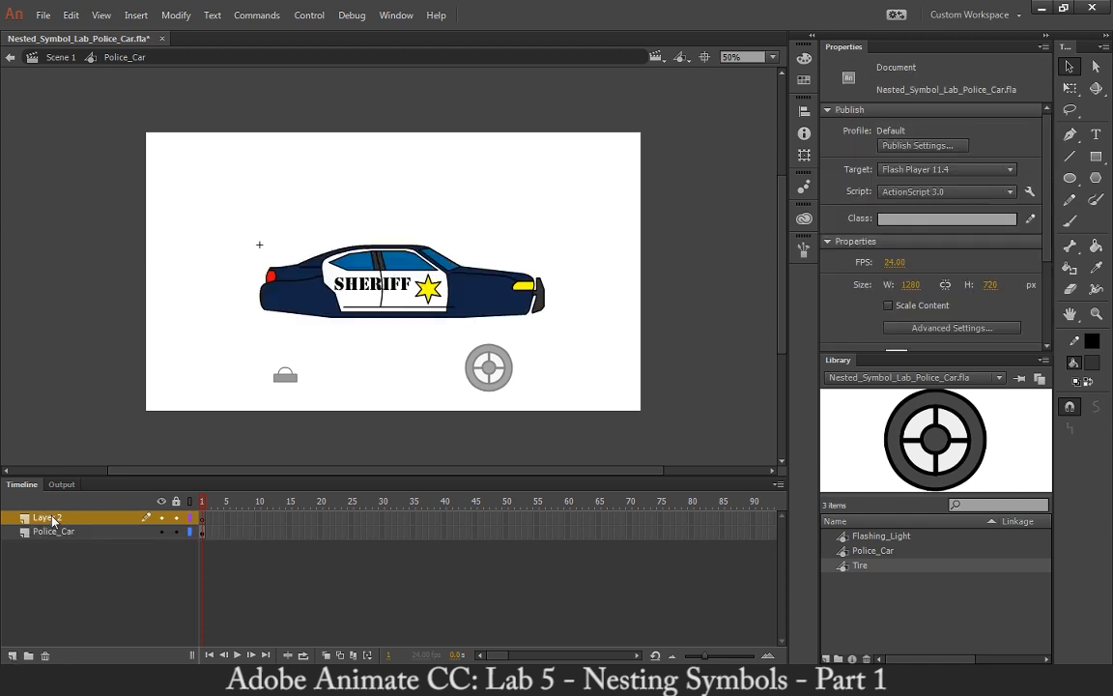
{"action": "double_click", "coordinate": [51, 520]}
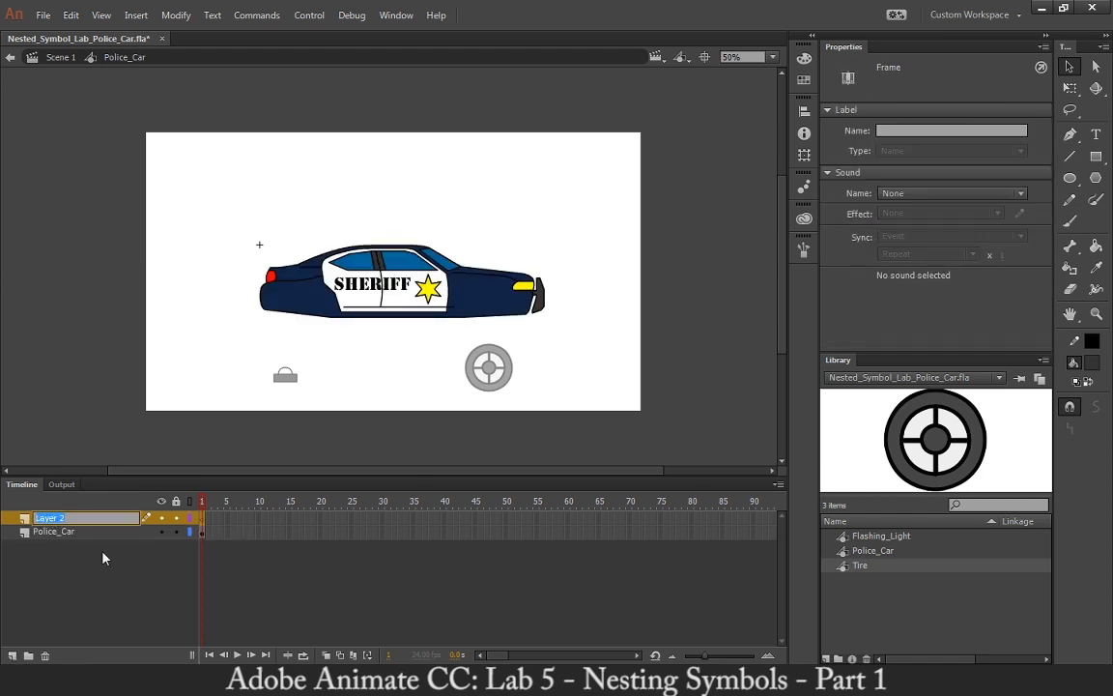
{"action": "type", "text": "Front_Tire"}
{"action": "key", "text": "Return"}
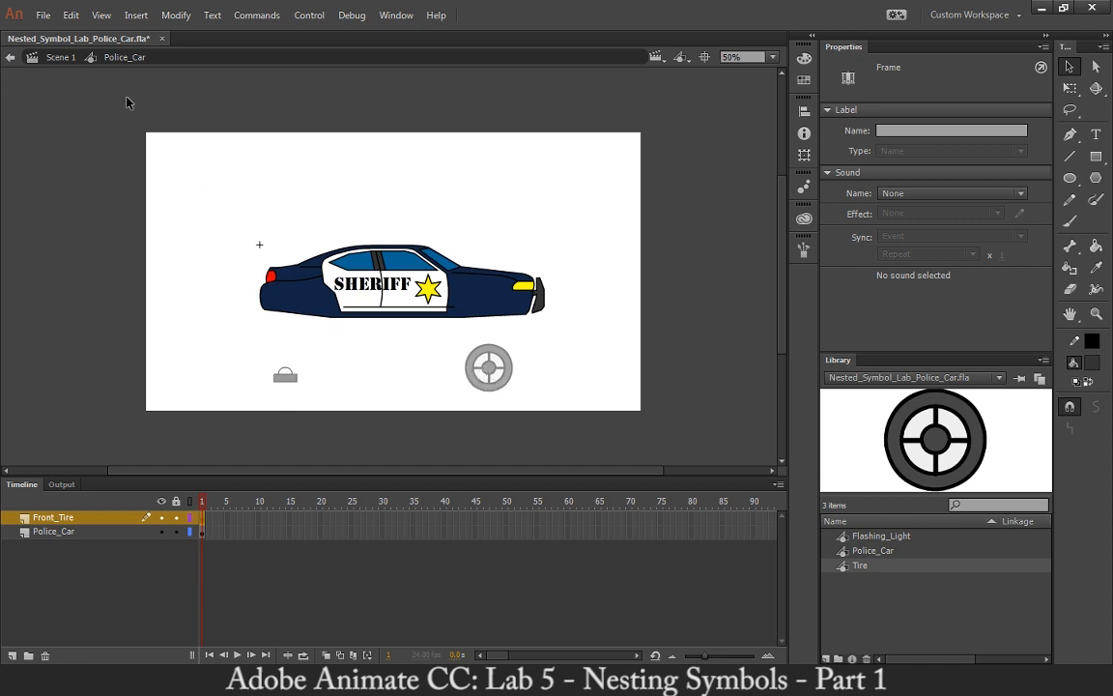
Return to Scene 1, hide the Tire and Light layers, and move the Car layer above them in the layer order
{"action": "left_click", "coordinate": [61, 57]}
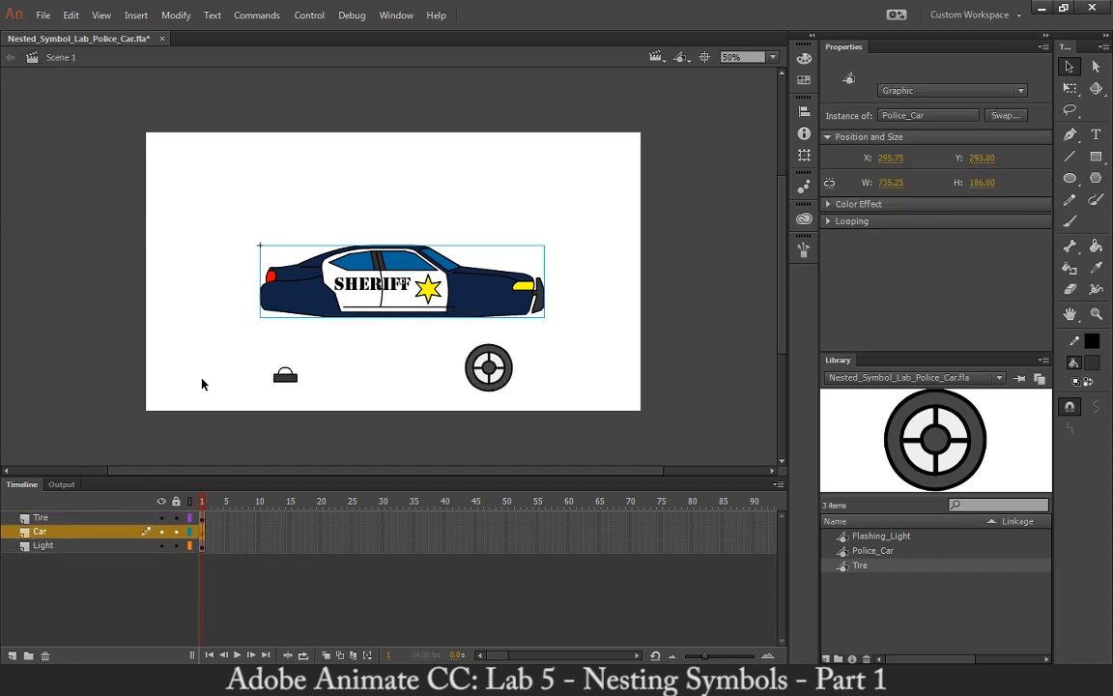
{"action": "left_click", "coordinate": [161, 518]}
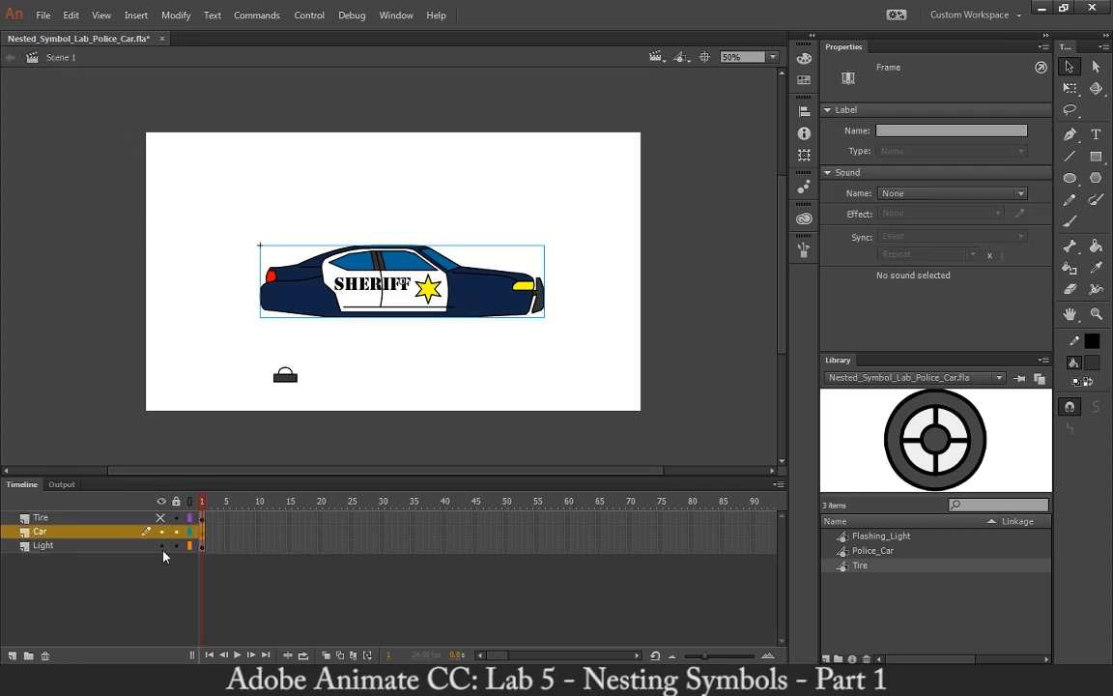
{"action": "left_click", "coordinate": [161, 546]}
{"action": "left_click_drag", "start_coordinate": [54, 532], "coordinate": [51, 514]}
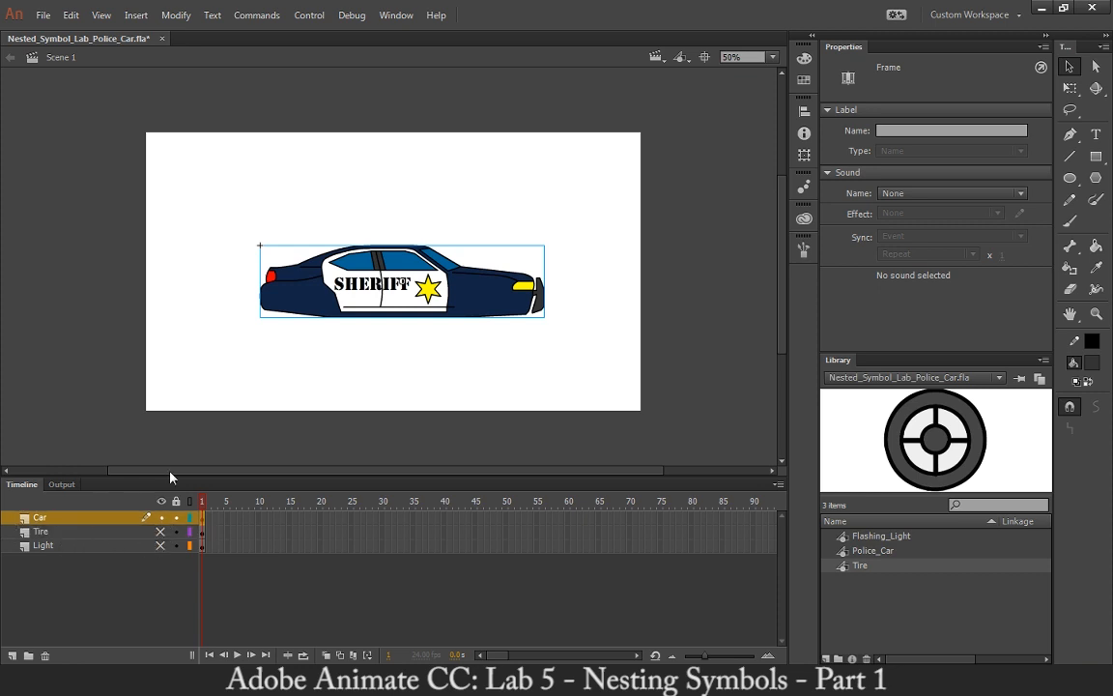
{"action": "double_click", "coordinate": [411, 284]}
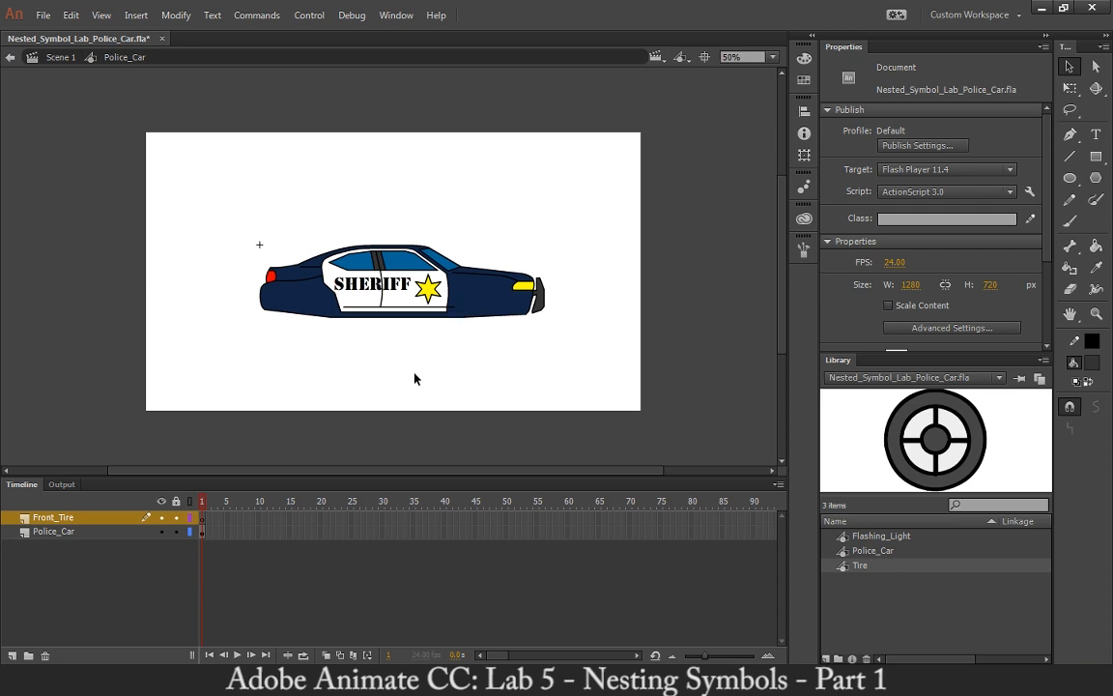
{"action": "left_click", "coordinate": [55, 57]}
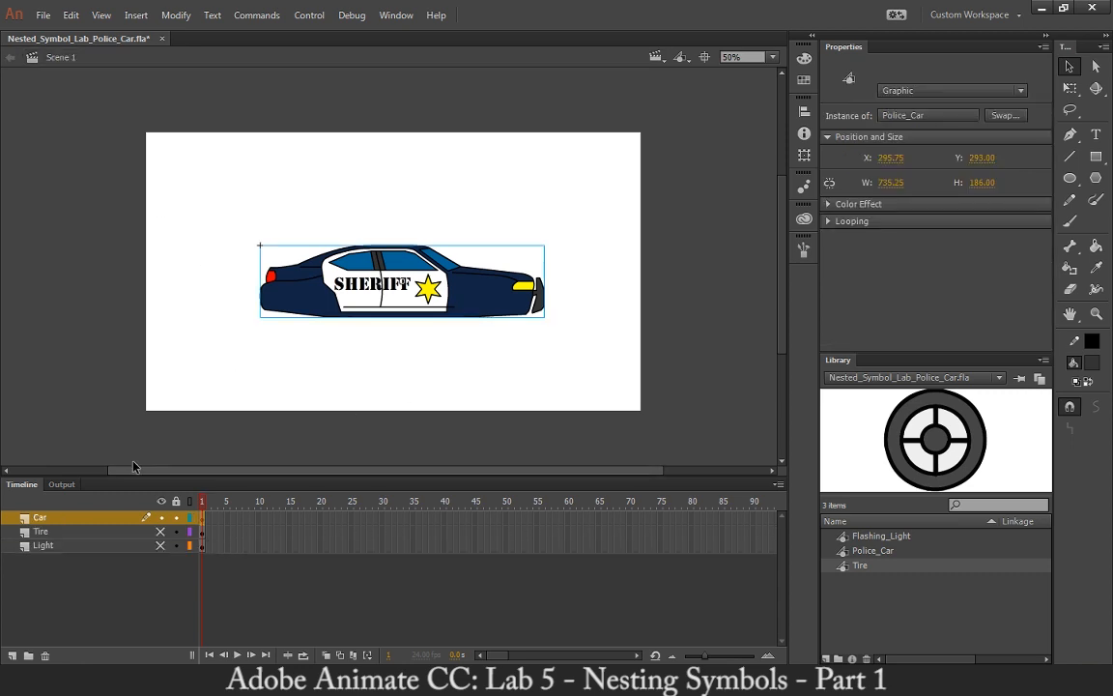
Inside the Police_Car symbol, place a Tire instance from the library on the Front_Tire layer under the car's front end
{"action": "double_click", "coordinate": [483, 307]}
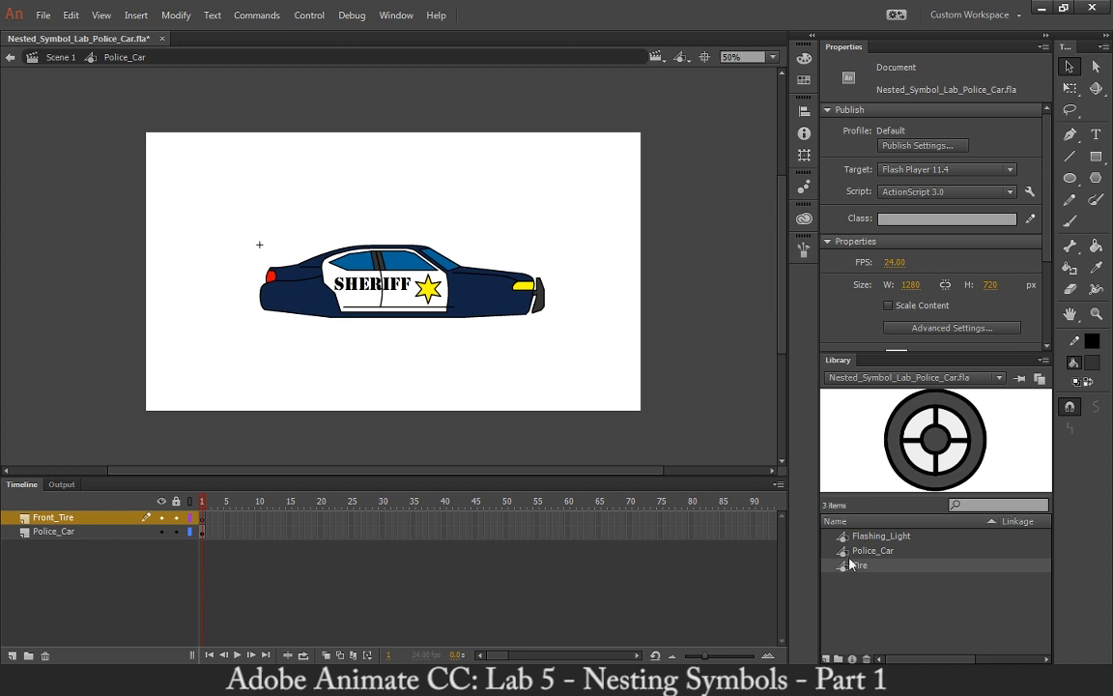
{"action": "left_click_drag", "start_coordinate": [857, 570], "coordinate": [496, 333]}
{"action": "left_click", "coordinate": [533, 348]}
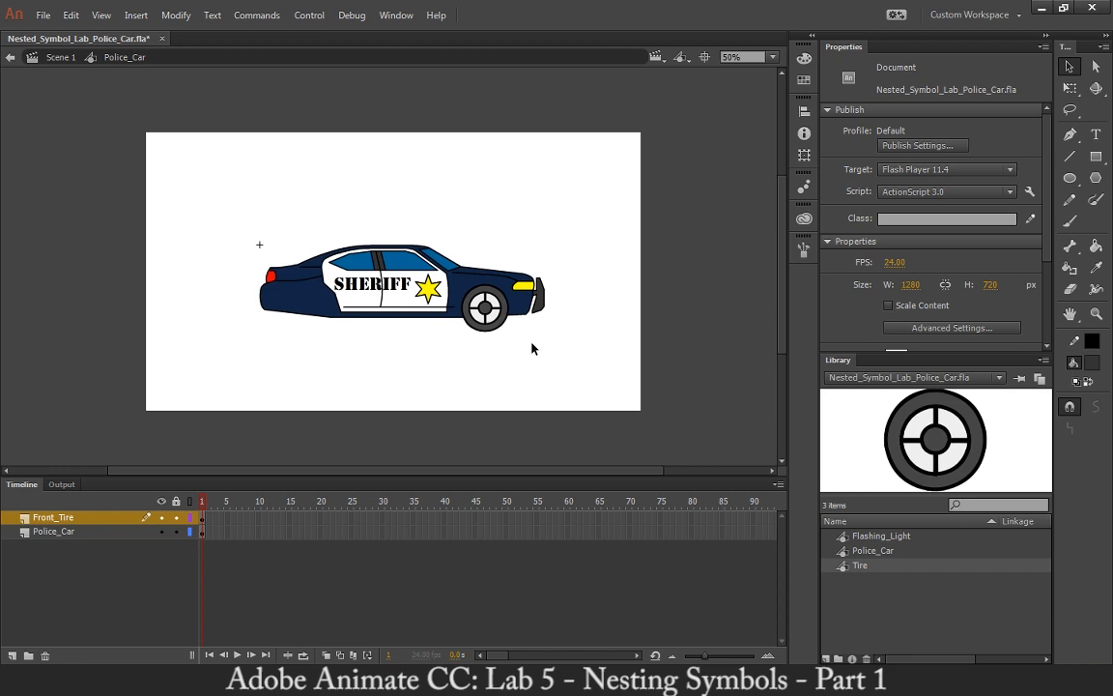
Add a new layer named Back_Tire above the Front_Tire layer
{"action": "left_click", "coordinate": [12, 655]}
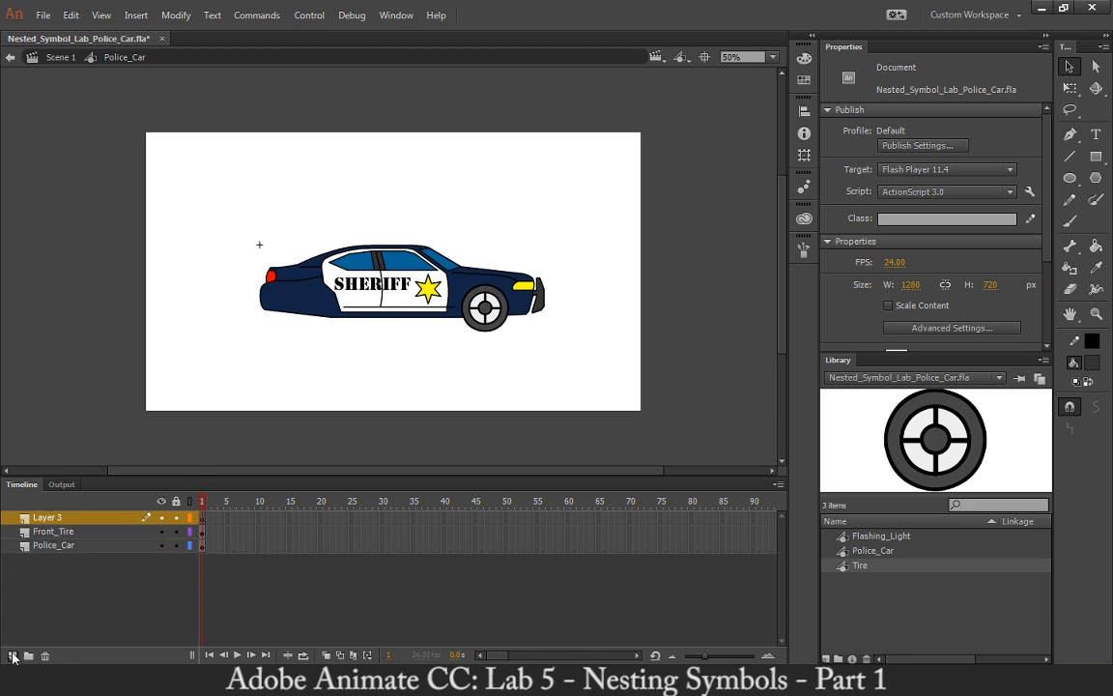
{"action": "double_click", "coordinate": [44, 519]}
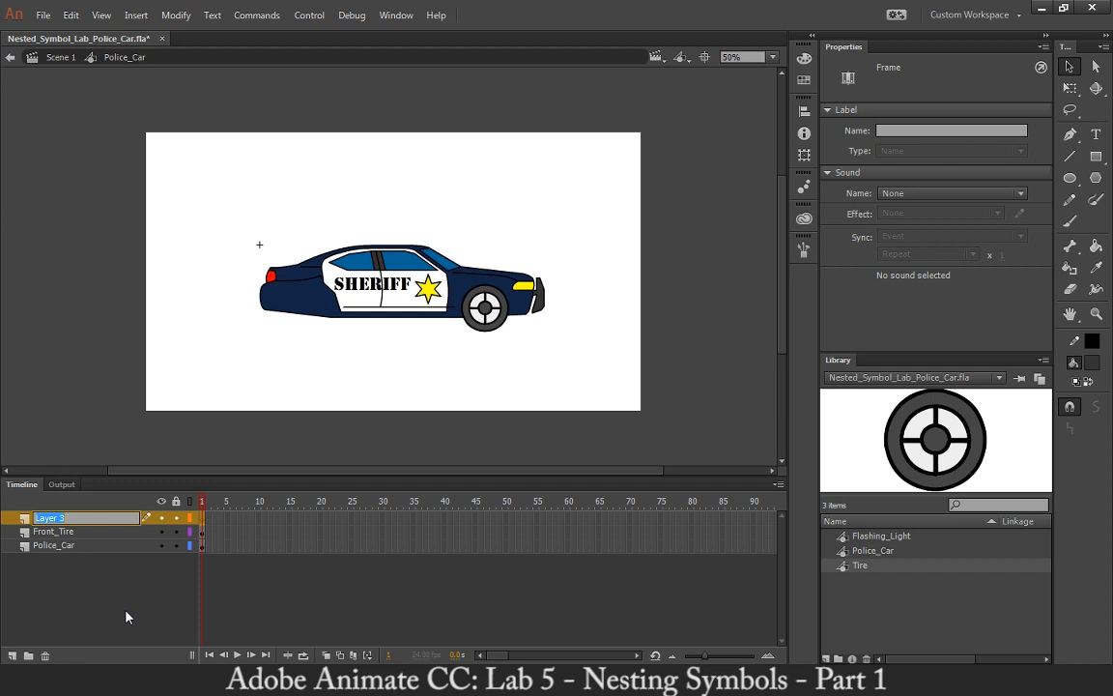
{"action": "type", "text": "Back_Tire"}
{"action": "key", "text": "Return"}
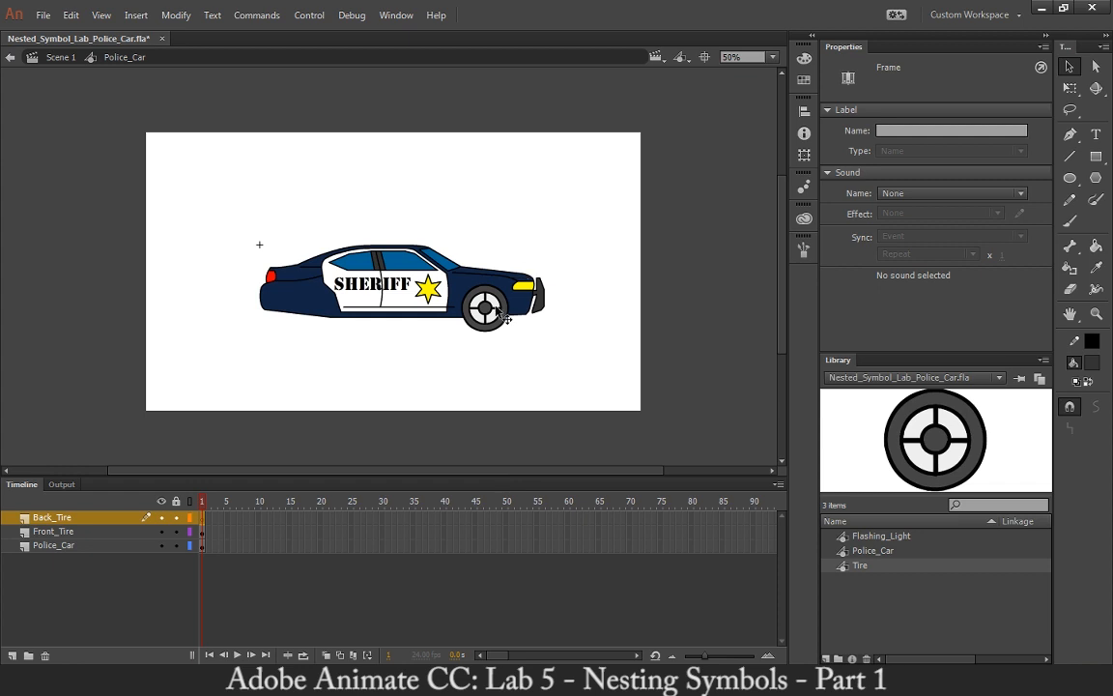
Place a Tire instance from the library under the car's rear end on the Back_Tire layer and nudge it down to Y 106.30
{"action": "left_click_drag", "start_coordinate": [858, 572], "coordinate": [302, 324]}
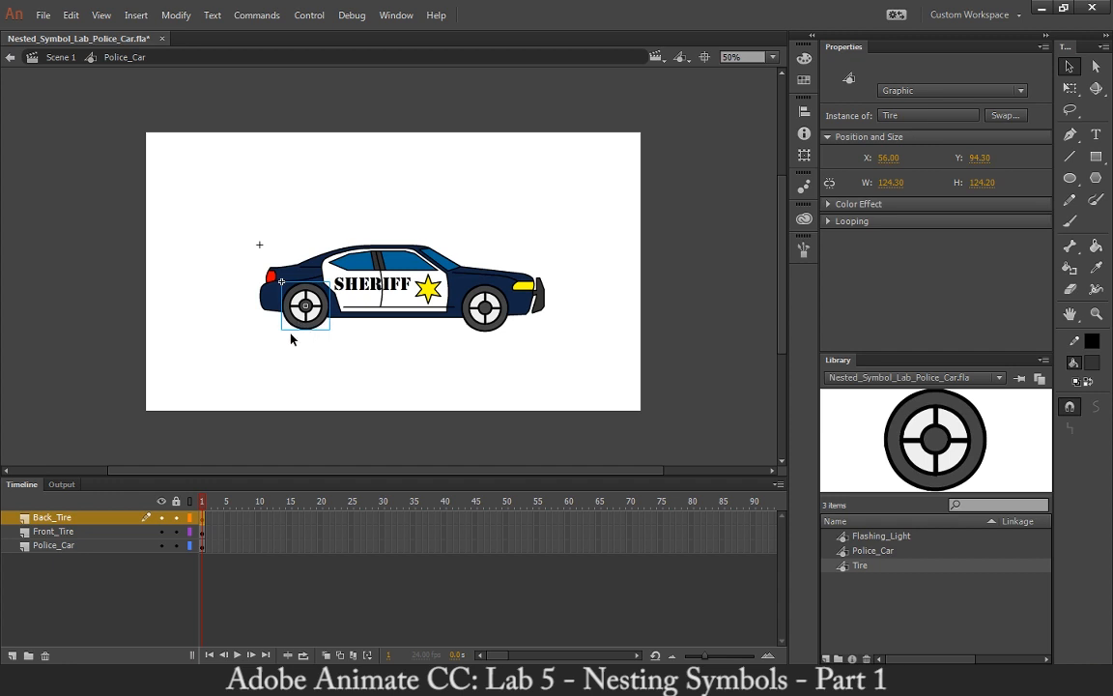
{"action": "key", "text": "Down"}
{"action": "key", "text": "Down"}
{"action": "key", "text": "Down"}
{"action": "key", "text": "Down"}
{"action": "key", "text": "Down"}
{"action": "key", "text": "Down"}
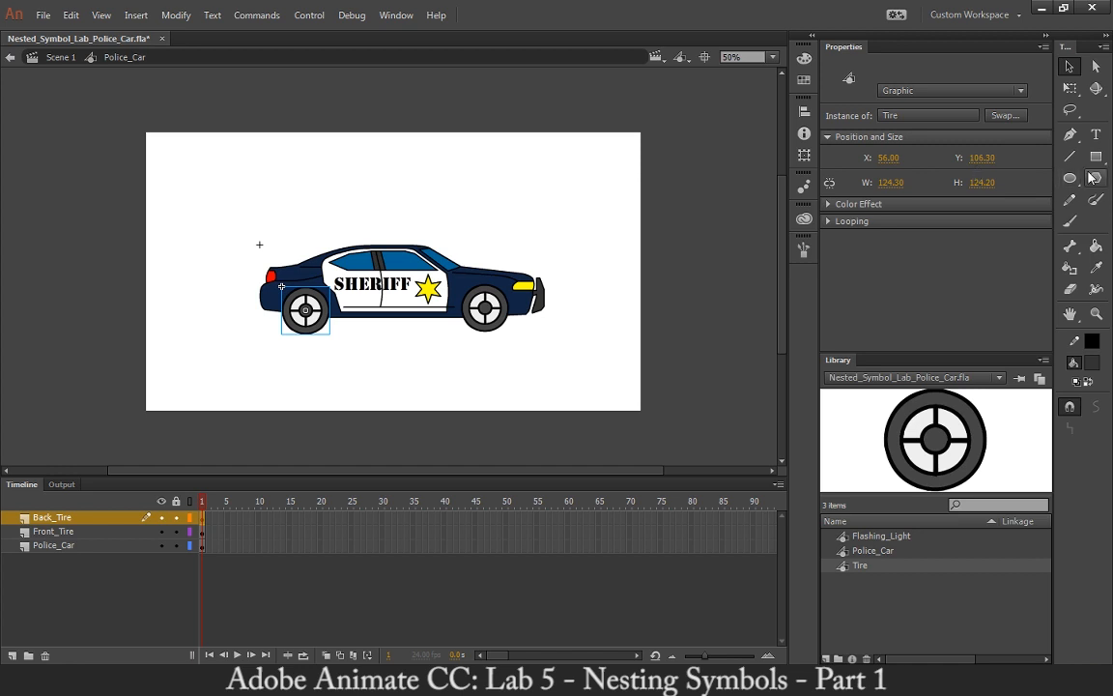
Add a layer named Ground Line below all the others and draw a horizontal line along the front tire's bottom edge past the back tire
{"action": "key", "text": "n"}
{"action": "left_click", "coordinate": [12, 655]}
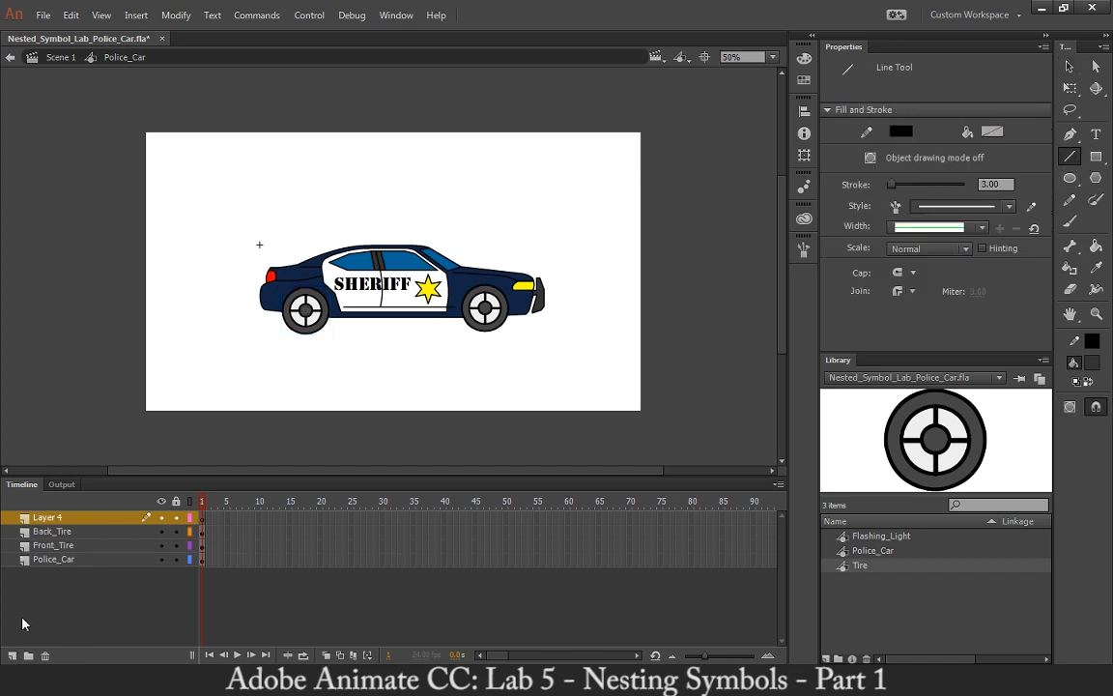
{"action": "left_click_drag", "start_coordinate": [46, 518], "coordinate": [53, 563]}
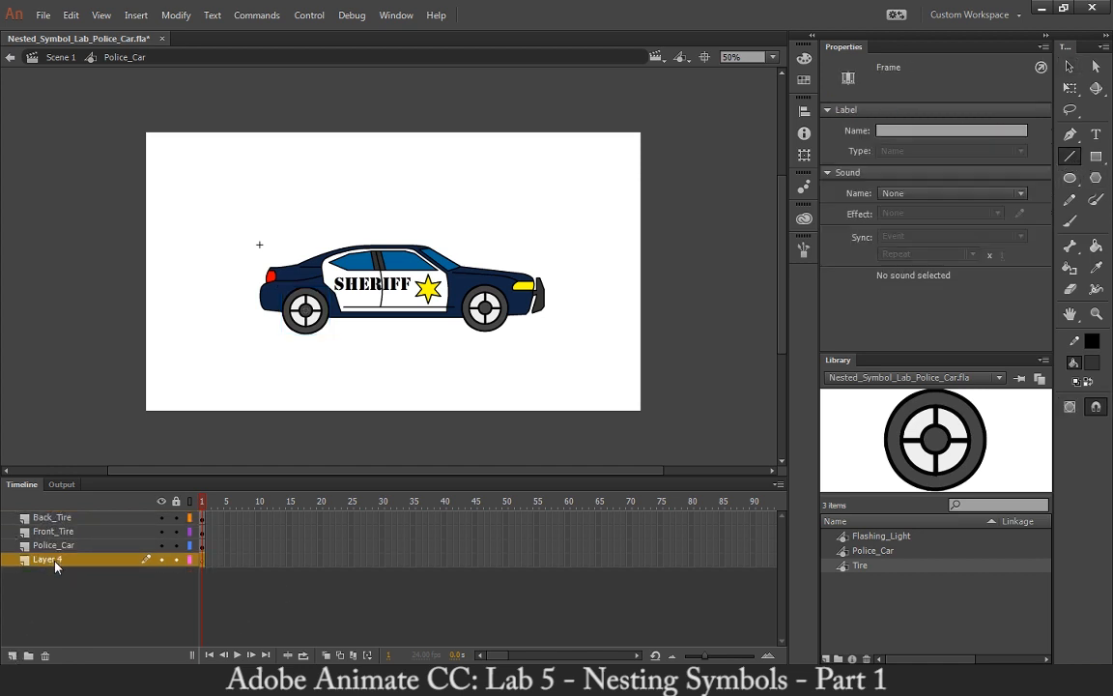
{"action": "double_click", "coordinate": [53, 559]}
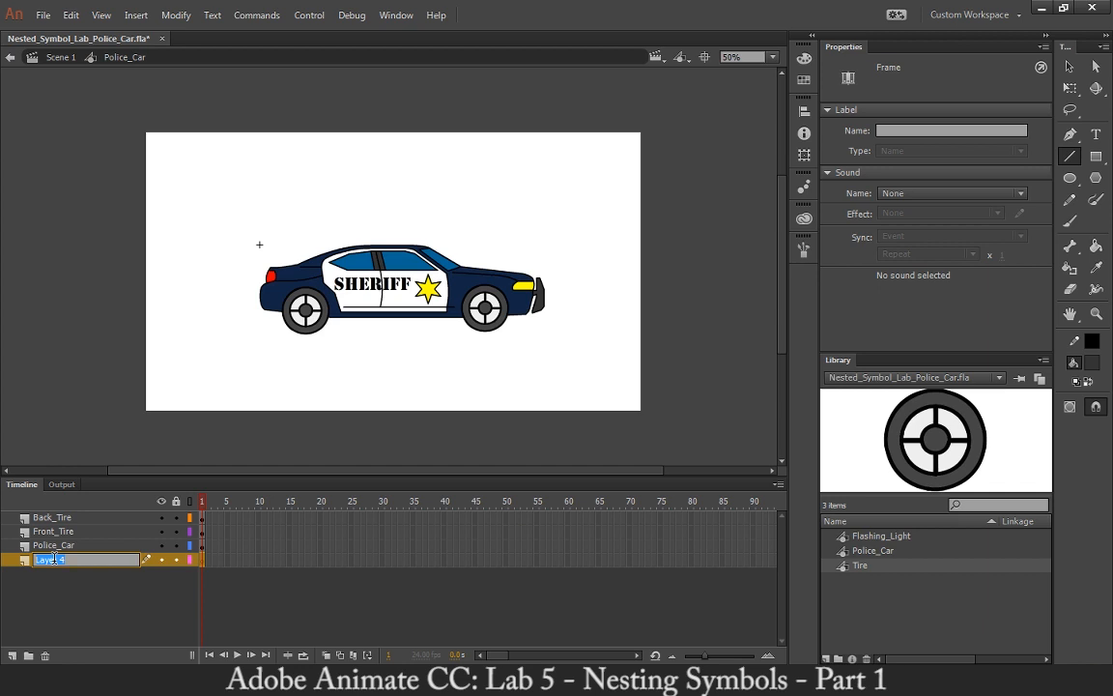
{"action": "type", "text": "Ground Line"}
{"action": "key", "text": "Return"}
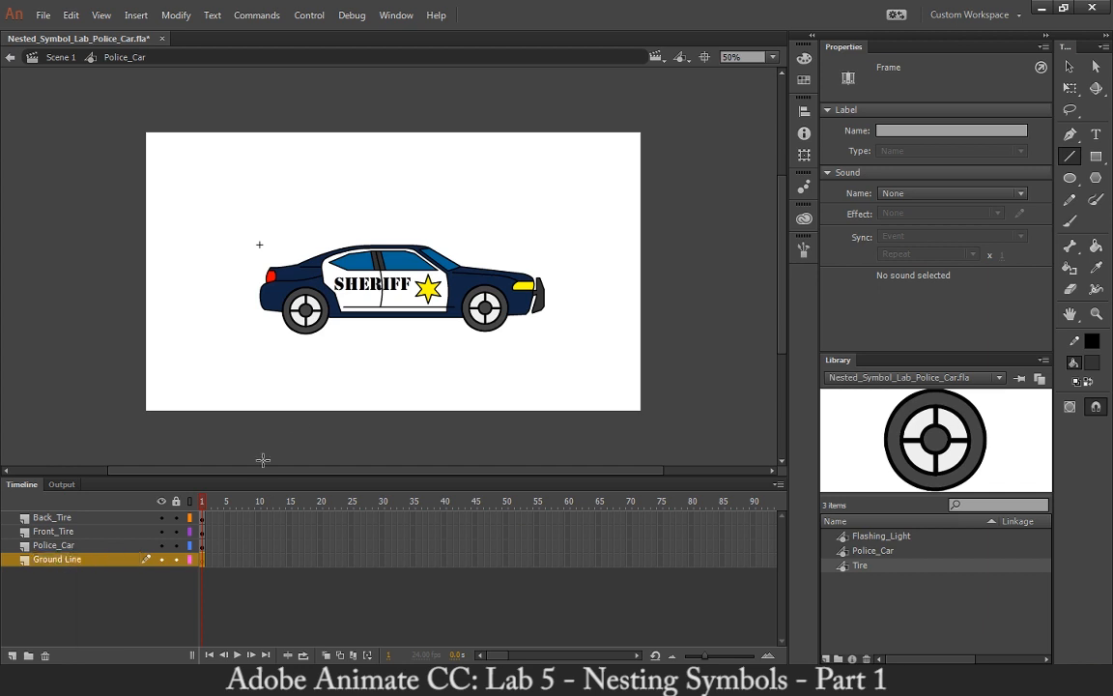
{"action": "left_click_drag", "start_coordinate": [514, 332], "coordinate": [234, 347]}
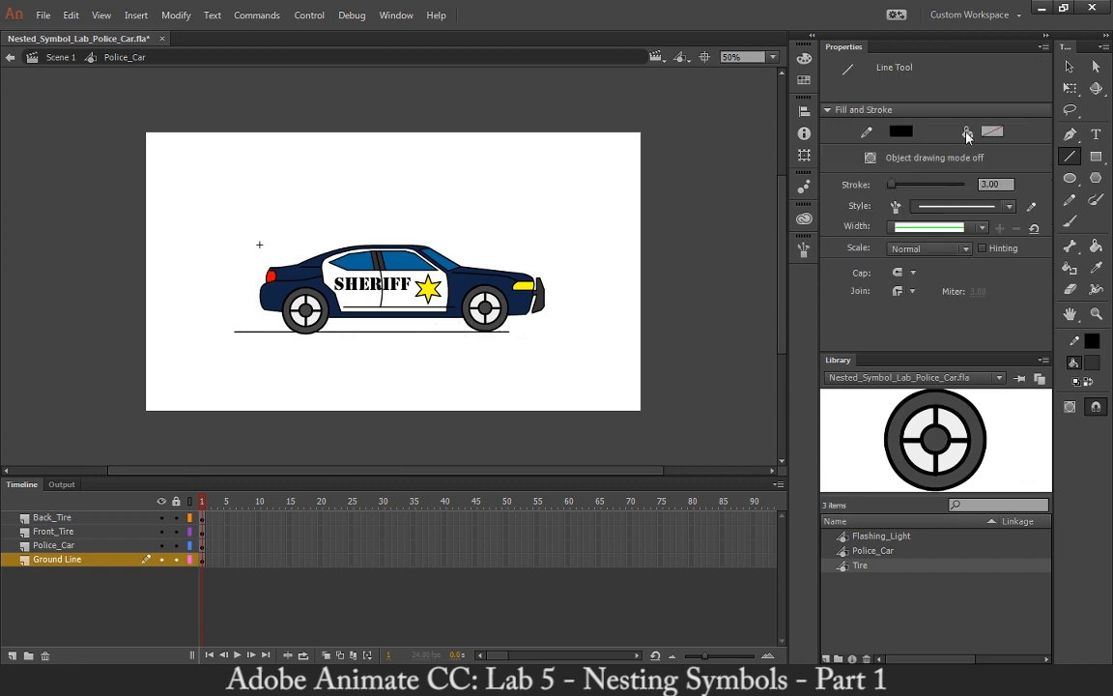
Nudge the back tire up so its bottom edge meets the ground line
{"action": "key", "text": "v"}
{"action": "left_click", "coordinate": [58, 521]}
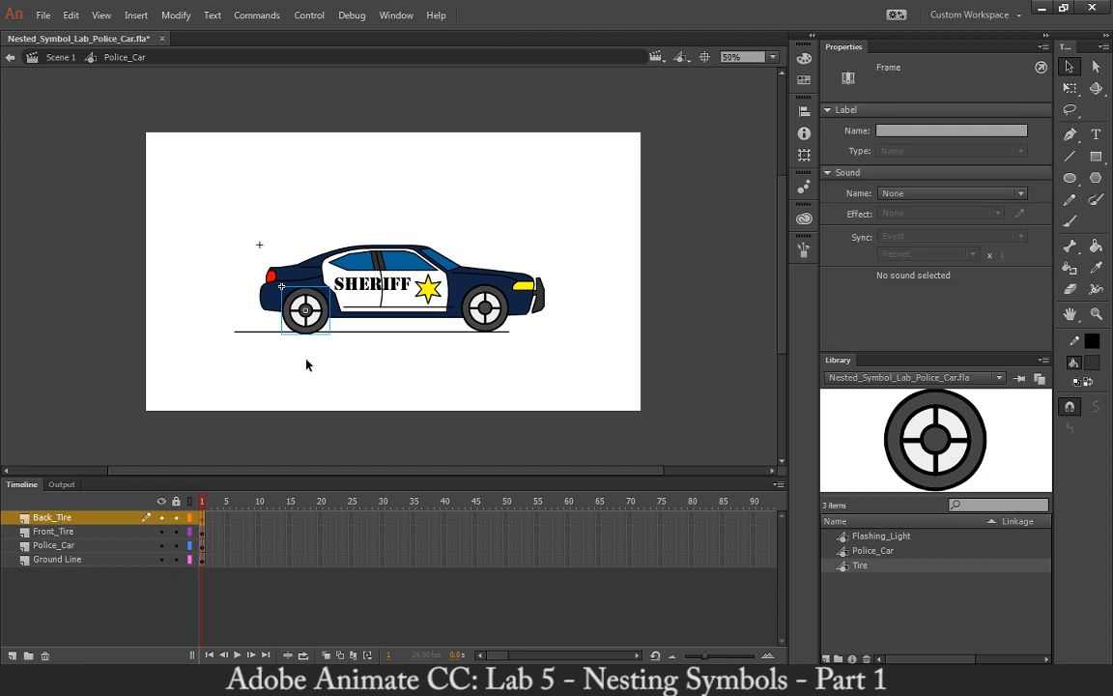
{"action": "key", "text": "Up"}
{"action": "key", "text": "Up"}
{"action": "key", "text": "Up"}
{"action": "key", "text": "Up"}
{"action": "key", "text": "Up"}
{"action": "key", "text": "Up"}
{"action": "key", "text": "Up"}
{"action": "key", "text": "Up"}
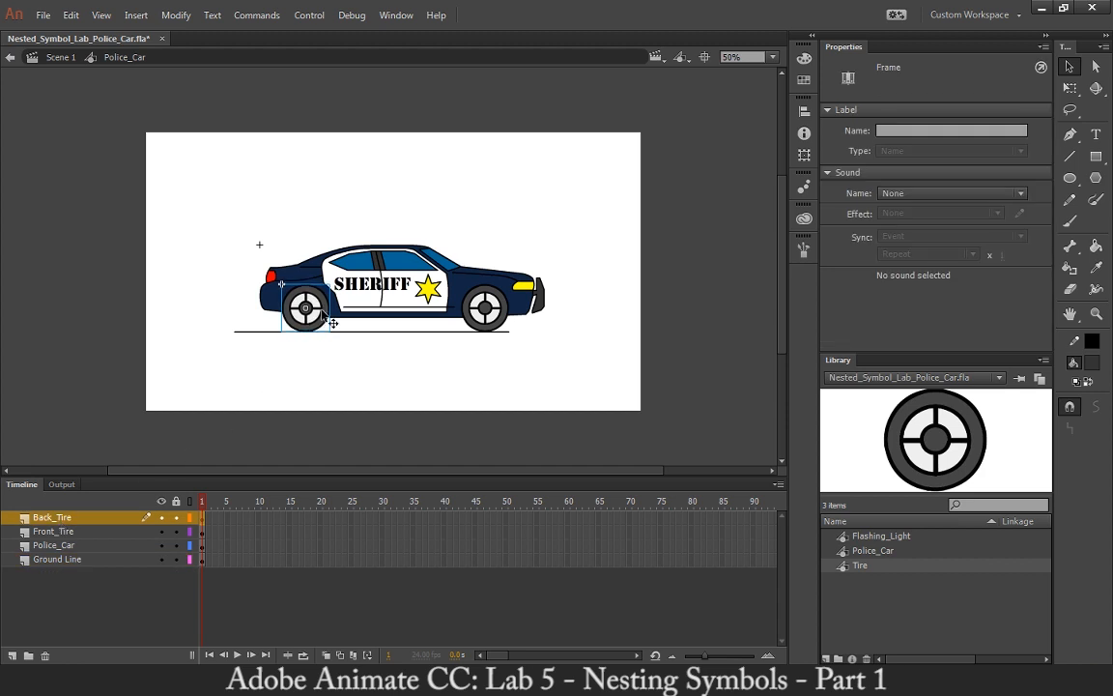
Compare both tires with the ground line up close and nudge the back tire down to Y 99.30
{"action": "key", "text": "ctrl+="}
{"action": "key", "text": "ctrl+="}
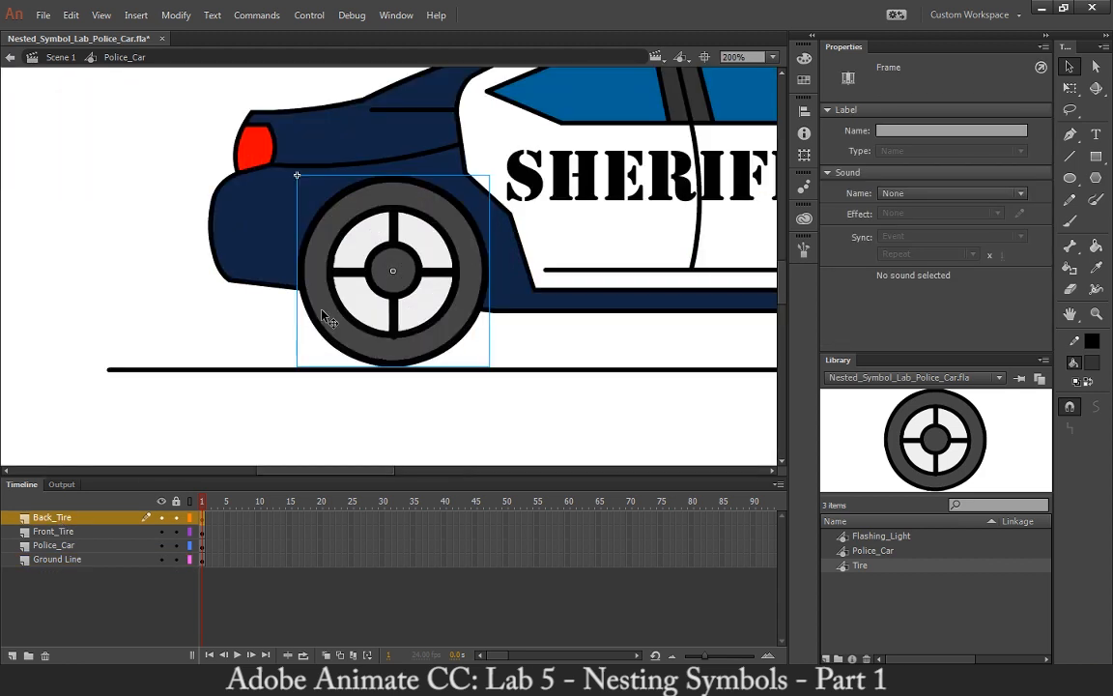
{"action": "left_click_drag", "start_coordinate": [700, 341], "coordinate": [317, 372]}
{"action": "key", "text": "ctrl+minus"}
{"action": "left_click", "coordinate": [257, 320]}
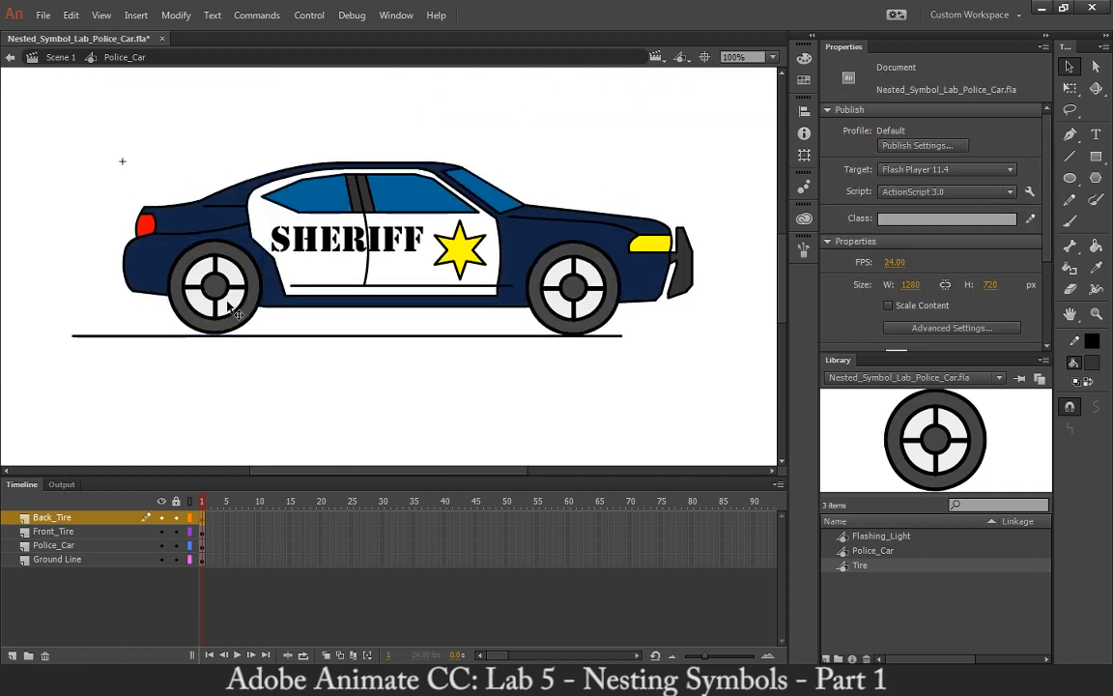
{"action": "left_click", "coordinate": [230, 287]}
{"action": "key", "text": "Down"}
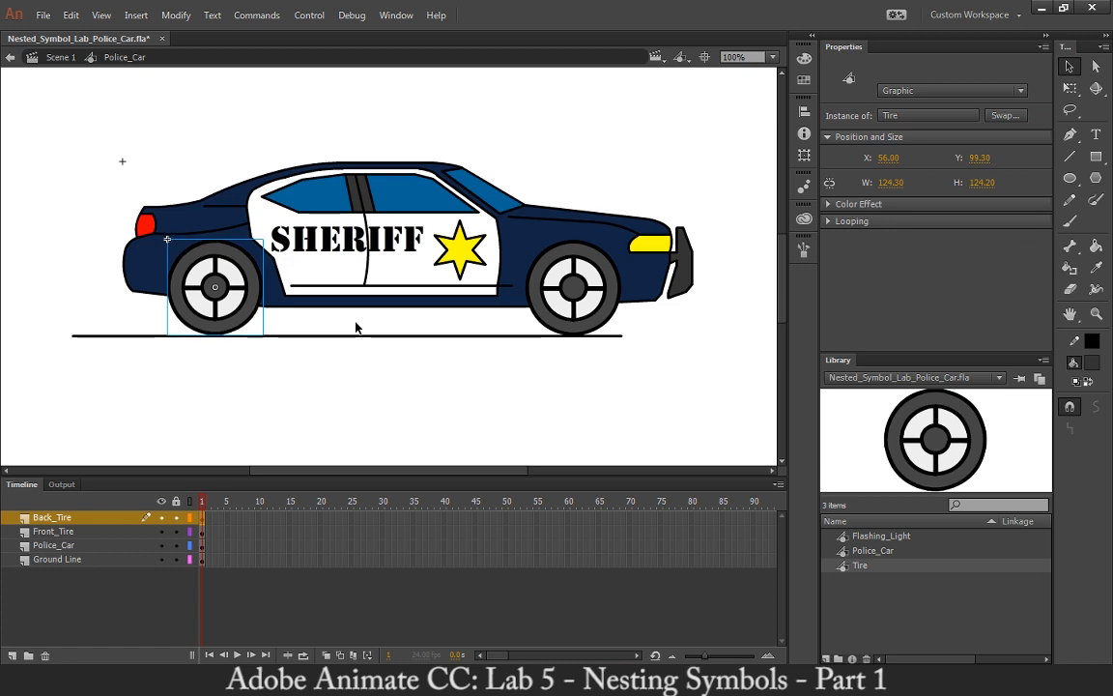
Delete the Ground Line layer together with its guide line
{"action": "left_click", "coordinate": [383, 397]}
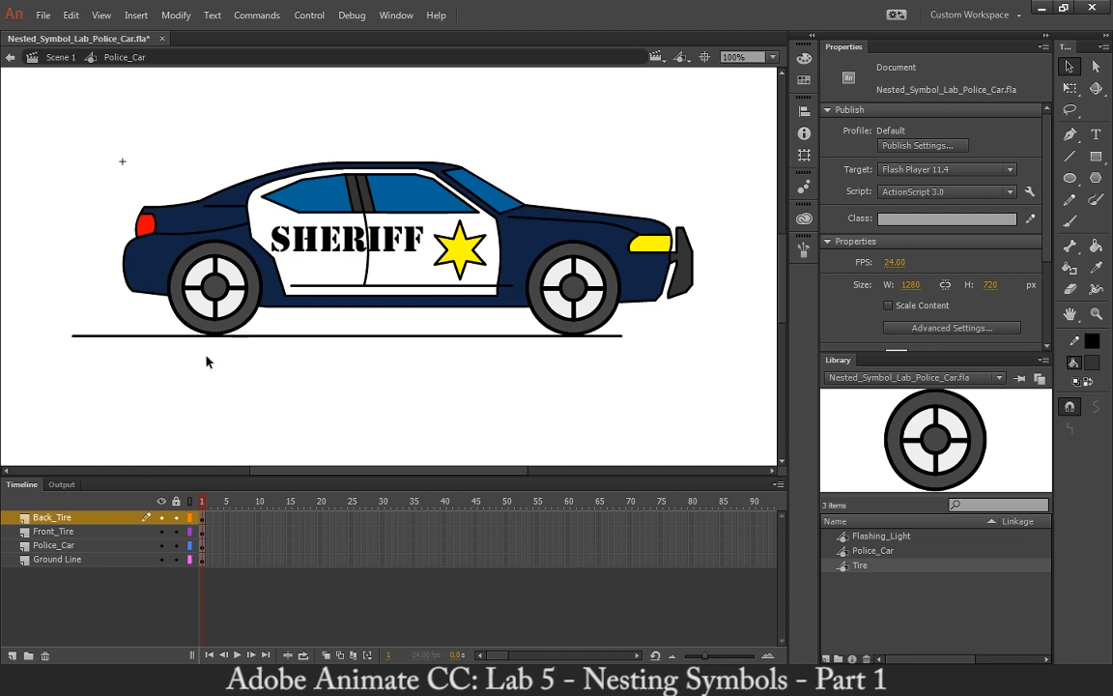
{"action": "left_click", "coordinate": [84, 567]}
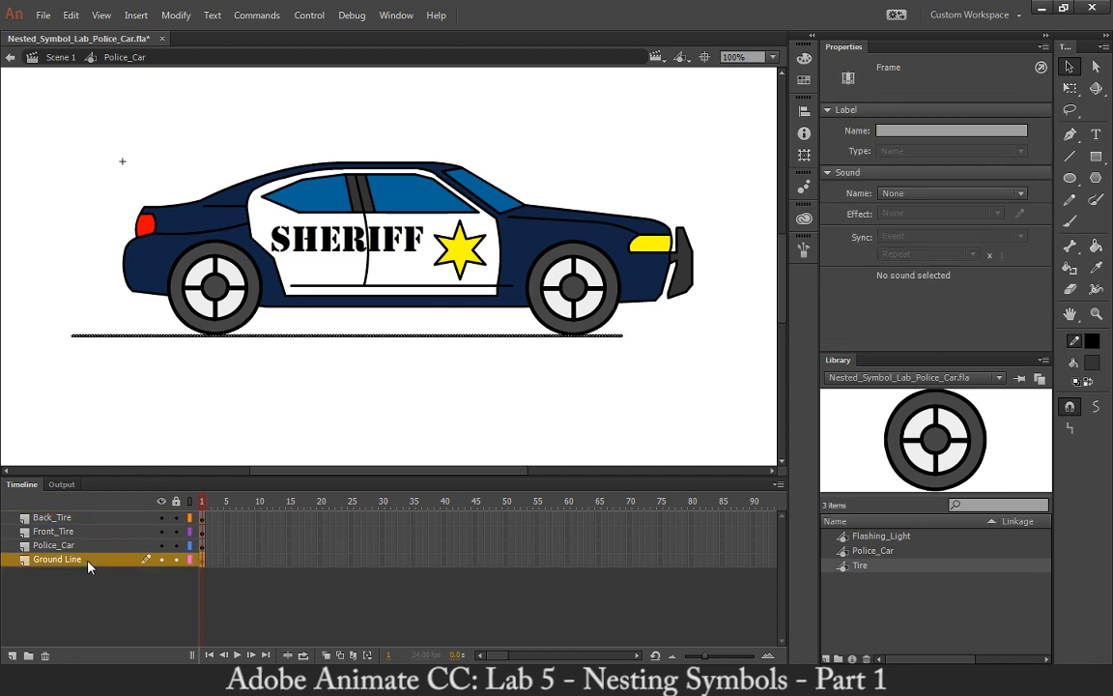
{"action": "left_click", "coordinate": [45, 656]}
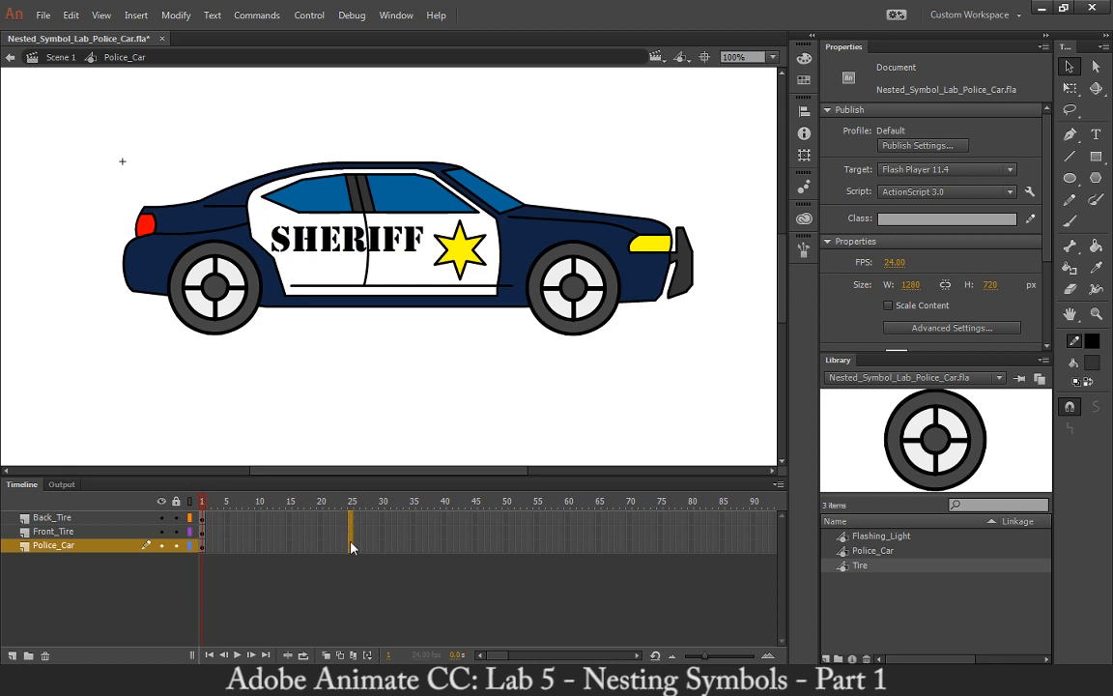
Extend the Back_Tire, Front_Tire and Police_Car layers to frame 24 by inserting frames
{"action": "left_click_drag", "start_coordinate": [345, 546], "coordinate": [344, 519]}
{"action": "right_click", "coordinate": [344, 519]}
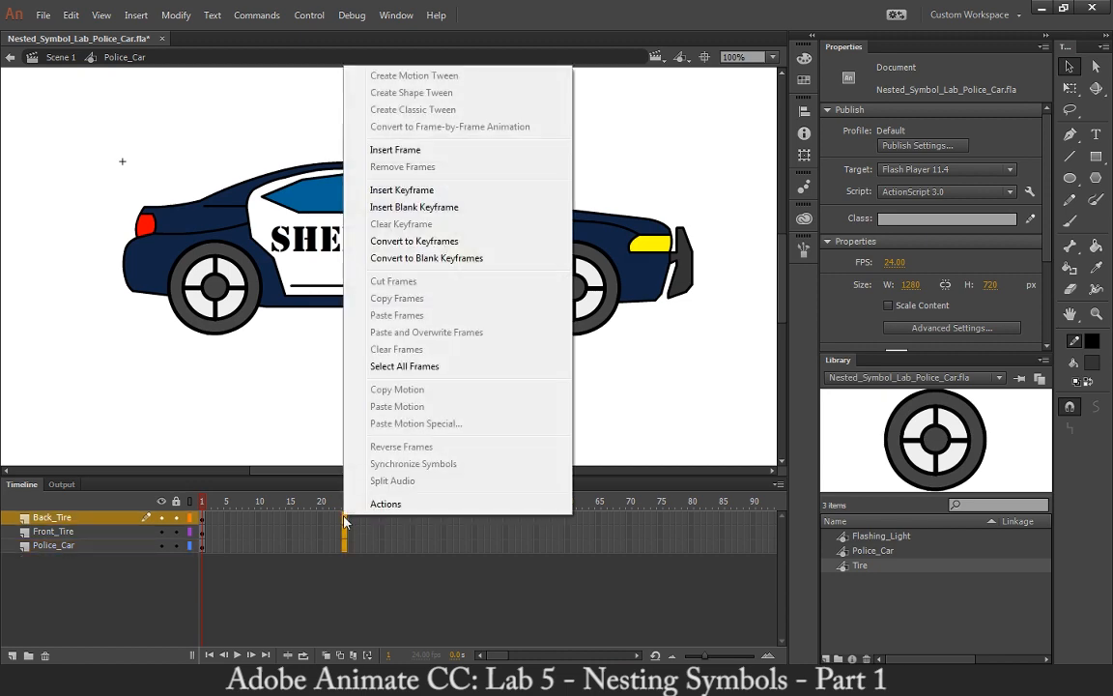
{"action": "left_click", "coordinate": [398, 149]}
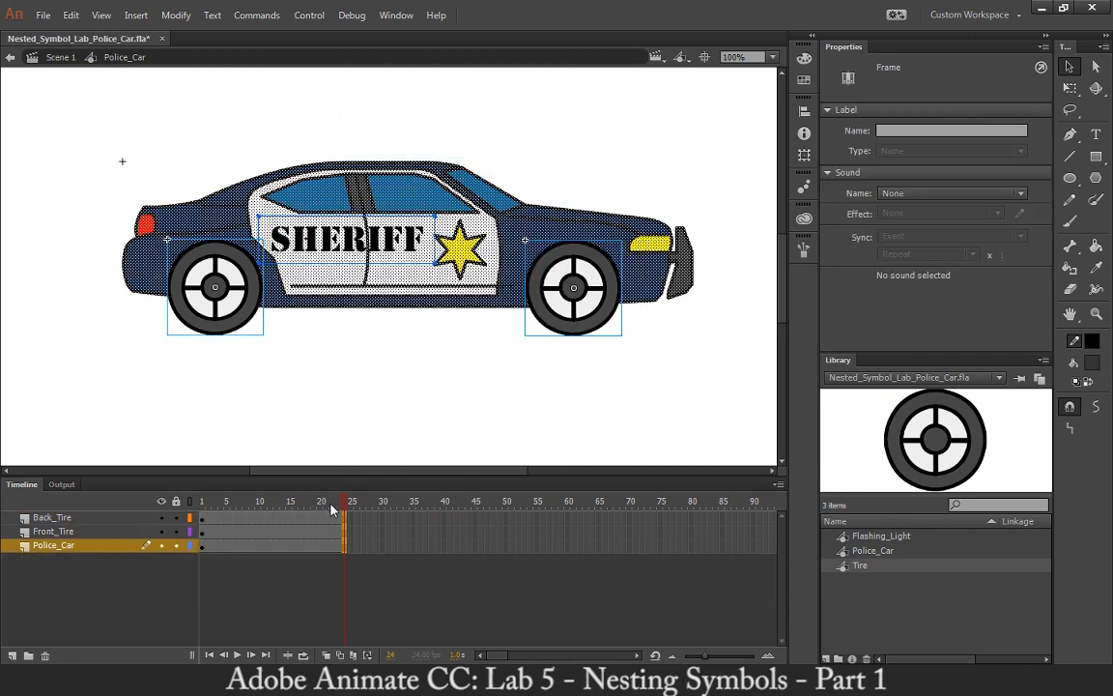
Create a motion tween on the Front_Tire layer for the front tire
{"action": "left_click", "coordinate": [391, 415]}
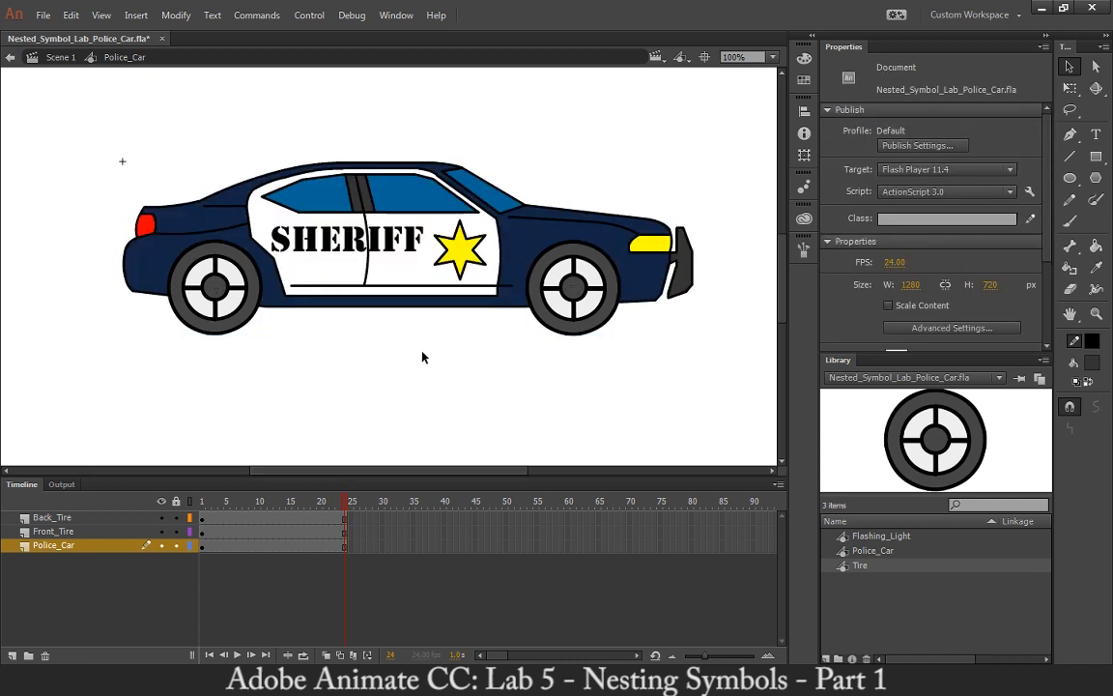
{"action": "left_click", "coordinate": [233, 310]}
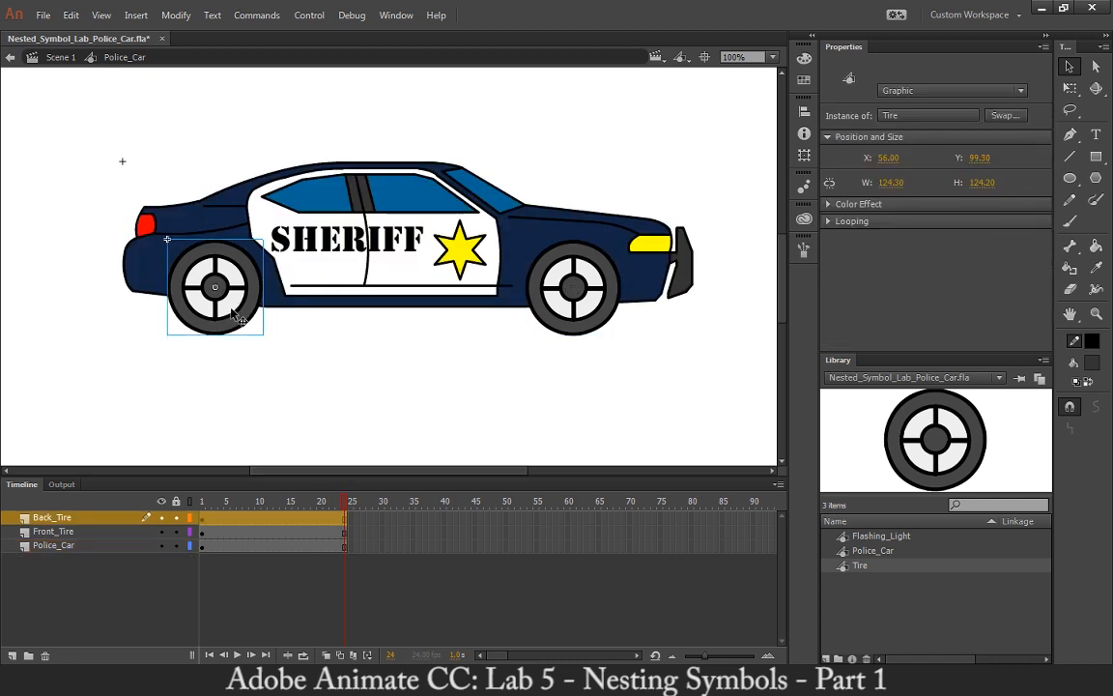
{"action": "left_click", "coordinate": [590, 326]}
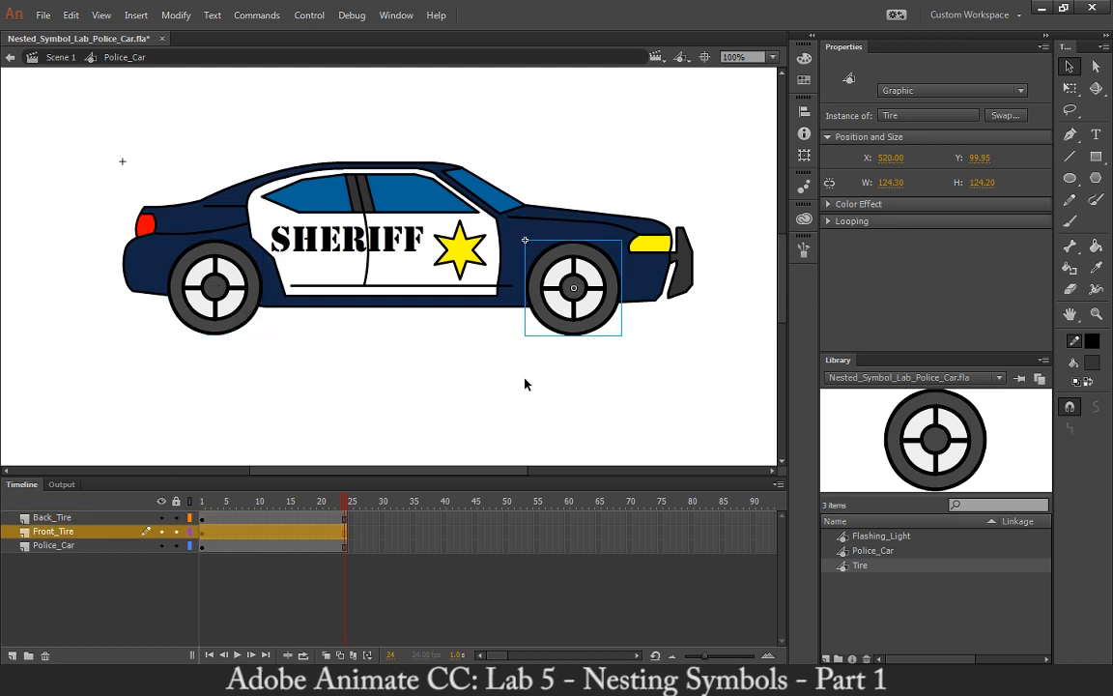
{"action": "right_click", "coordinate": [283, 531]}
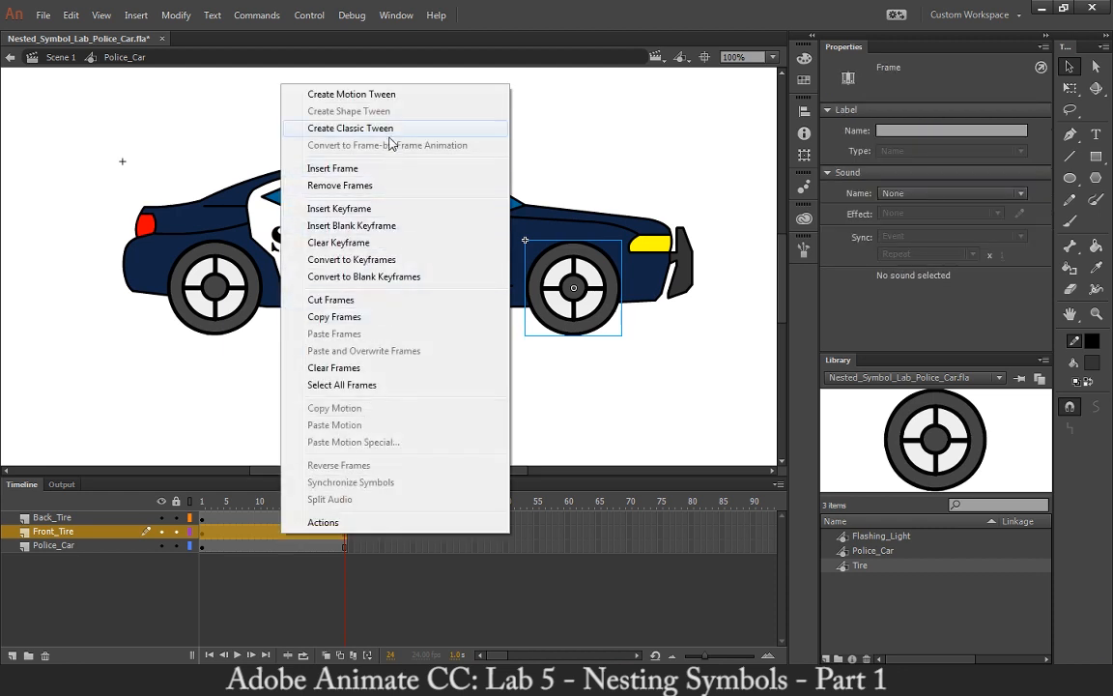
{"action": "left_click", "coordinate": [383, 97]}
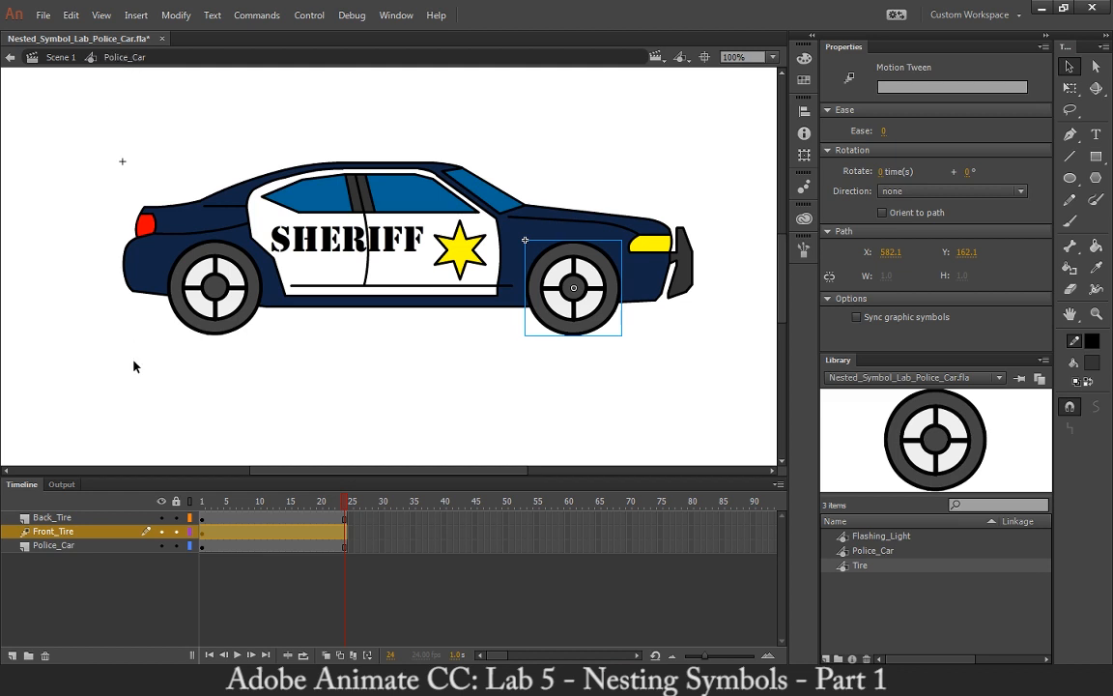
Create a motion tween on the Back_Tire layer and return the playhead to frame 1
{"action": "left_click", "coordinate": [271, 415]}
{"action": "left_click", "coordinate": [263, 518]}
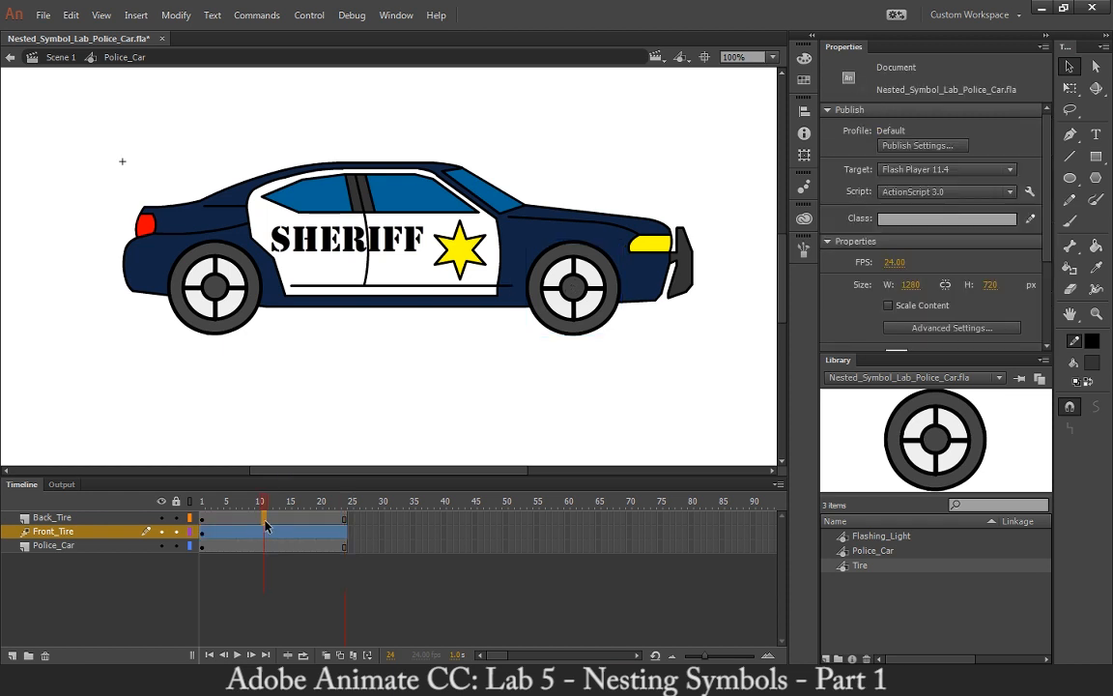
{"action": "right_click", "coordinate": [281, 525]}
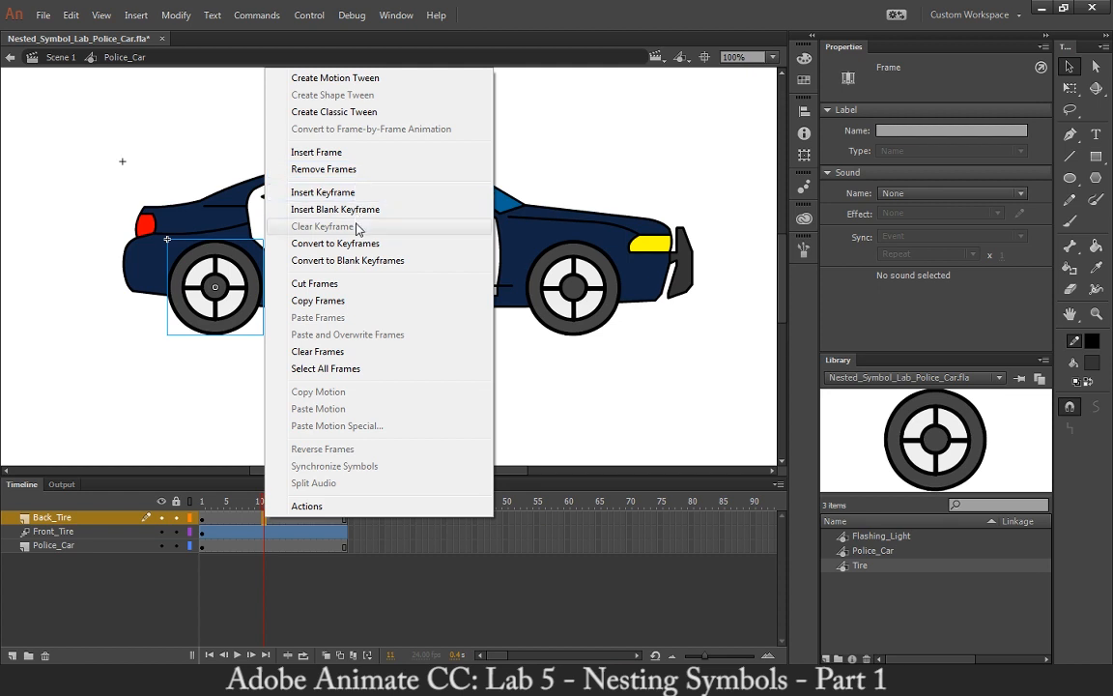
{"action": "left_click", "coordinate": [351, 81]}
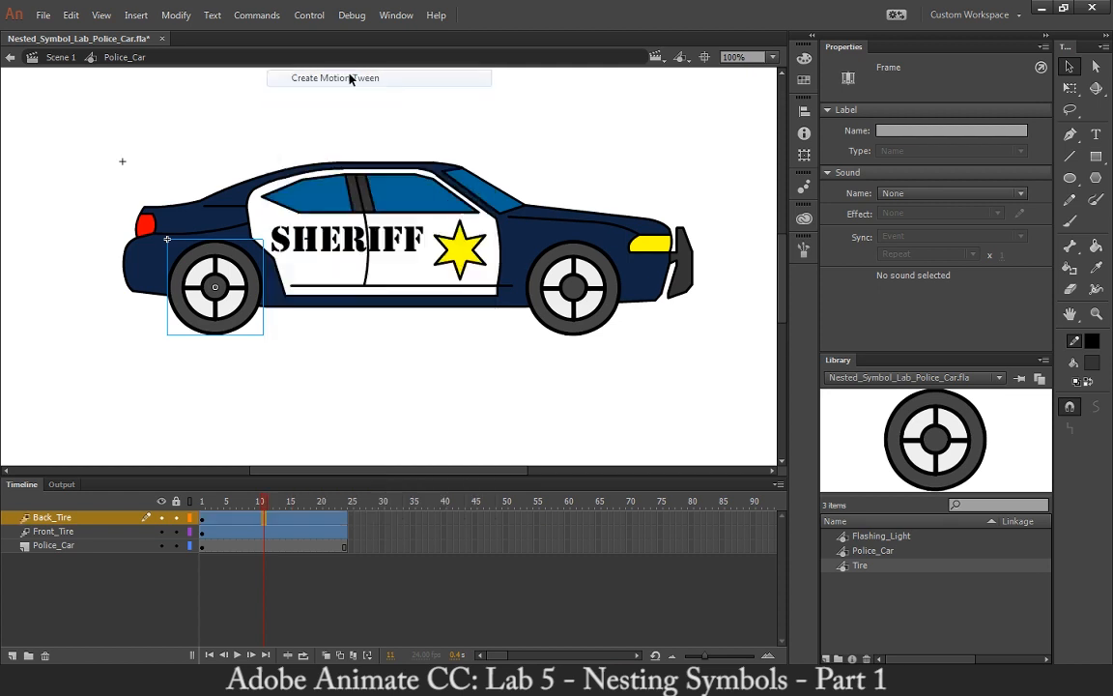
{"action": "left_click_drag", "start_coordinate": [265, 506], "coordinate": [198, 504]}
{"action": "left_click", "coordinate": [242, 419]}
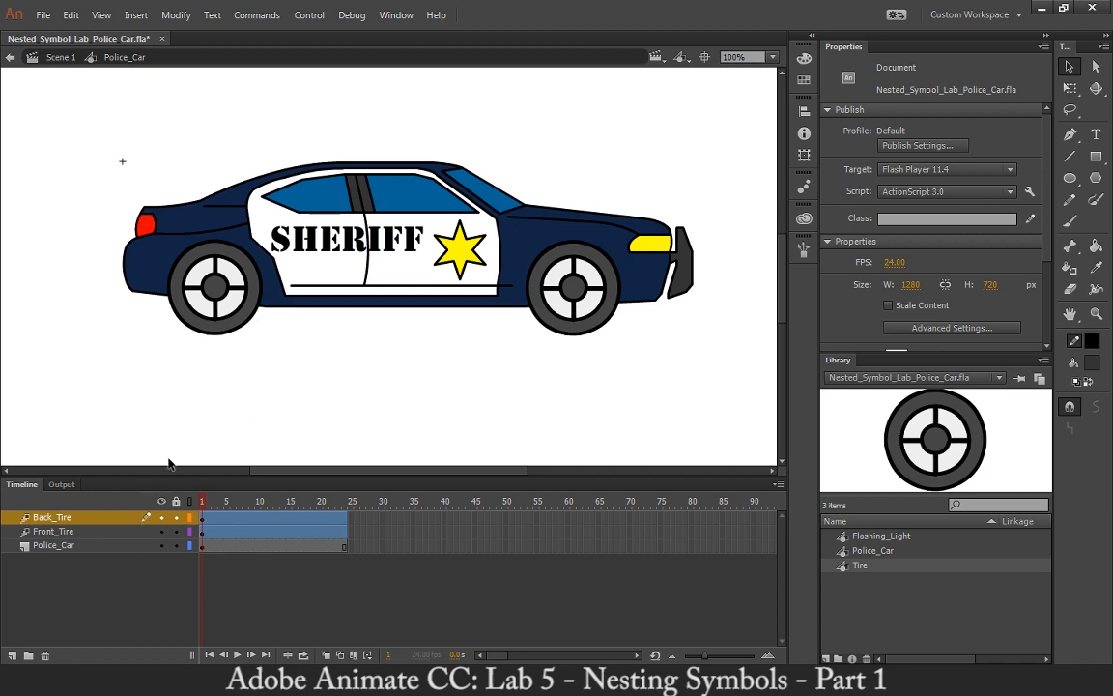
Return to Scene 1, test moving the car with its nested tires, and undo the move
{"action": "left_click", "coordinate": [55, 60]}
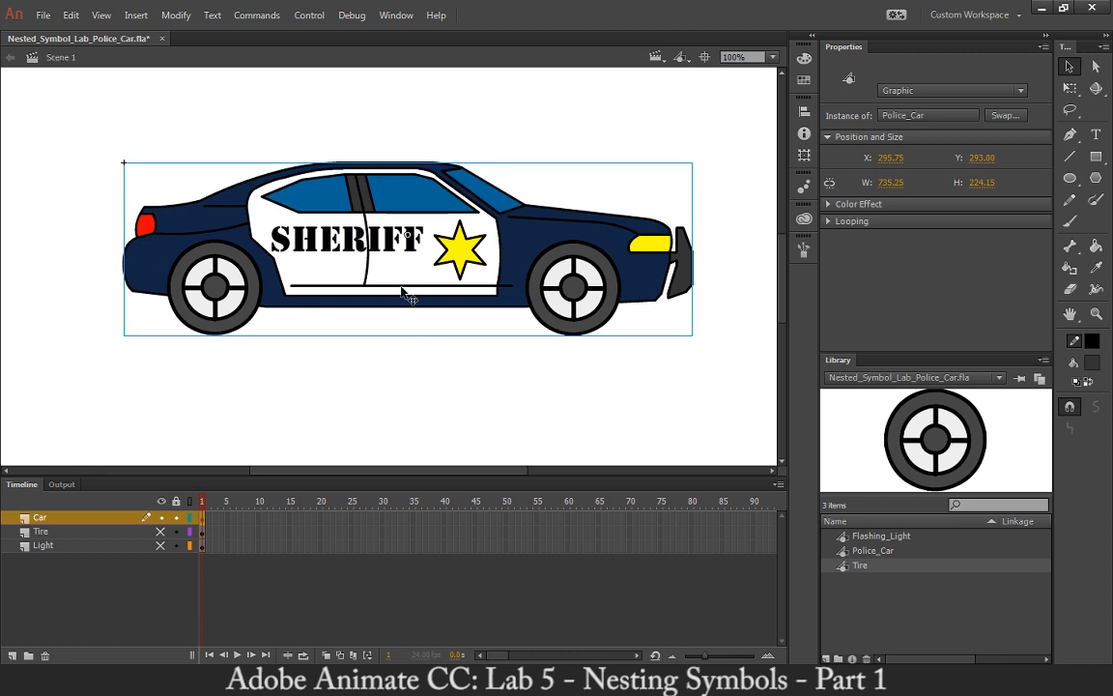
{"action": "mouse_move", "coordinate": [397, 286]}
{"action": "left_mouse_down"}
{"action": "mouse_move", "coordinate": [363, 334]}
{"action": "mouse_move", "coordinate": [409, 288]}
{"action": "mouse_move", "coordinate": [393, 345]}
{"action": "mouse_move", "coordinate": [425, 281]}
{"action": "mouse_move", "coordinate": [406, 278]}
{"action": "left_mouse_up"}
{"action": "key", "text": "ctrl+z"}
Unhide the Tire and Light layers of Scene 1 and delete them both
{"action": "left_click_drag", "start_coordinate": [161, 531], "coordinate": [166, 545]}
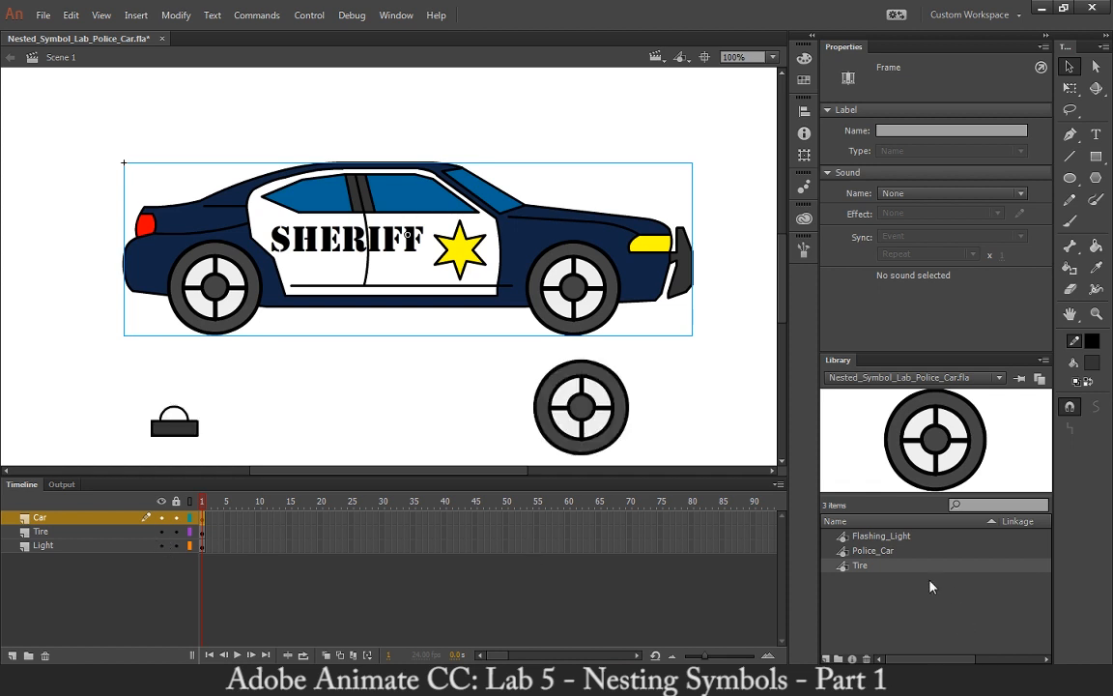
{"action": "left_click", "coordinate": [58, 532]}
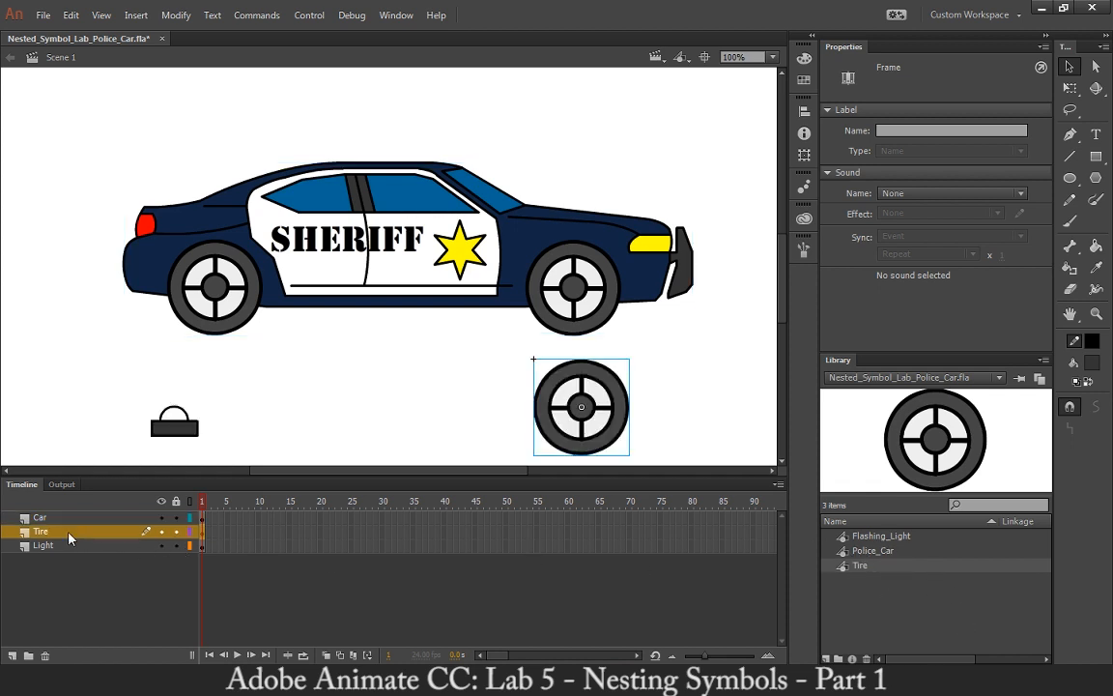
{"action": "left_click", "coordinate": [45, 655]}
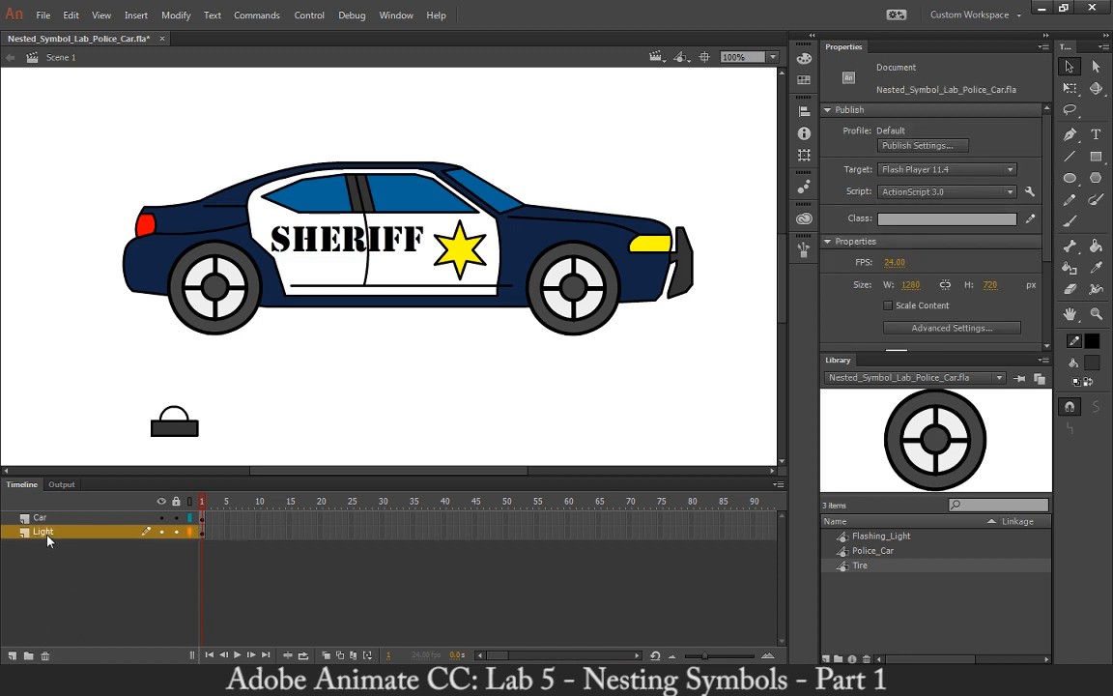
{"action": "left_click", "coordinate": [44, 656]}
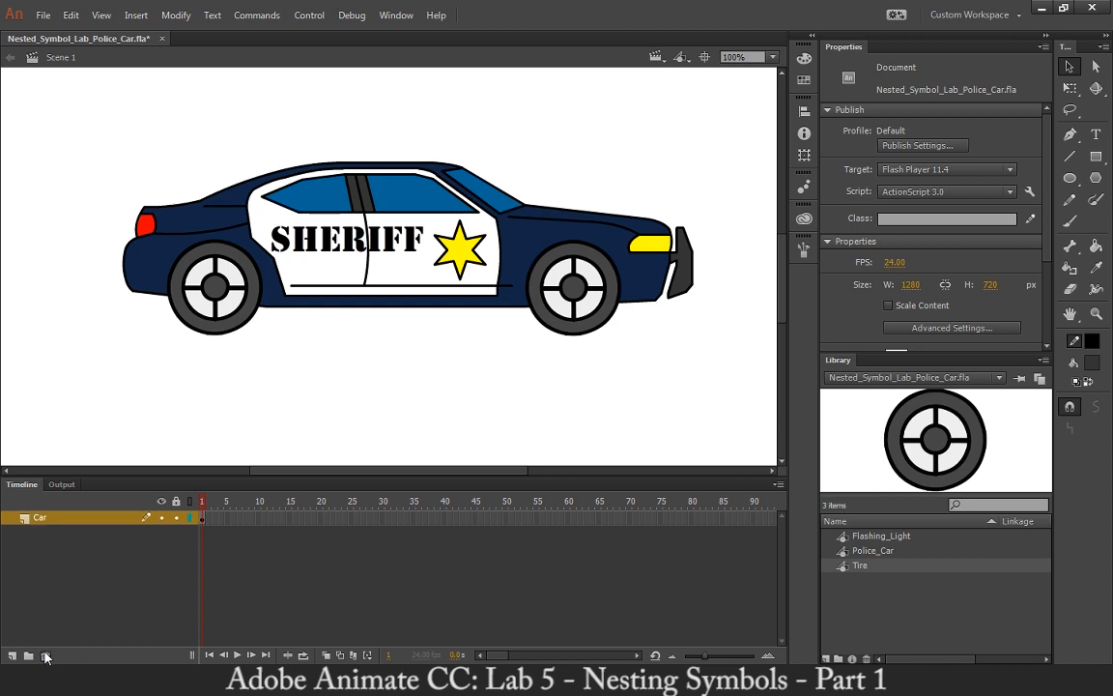
Place a Tire instance from the library below the car and remove it again
{"action": "left_click_drag", "start_coordinate": [860, 570], "coordinate": [561, 409]}
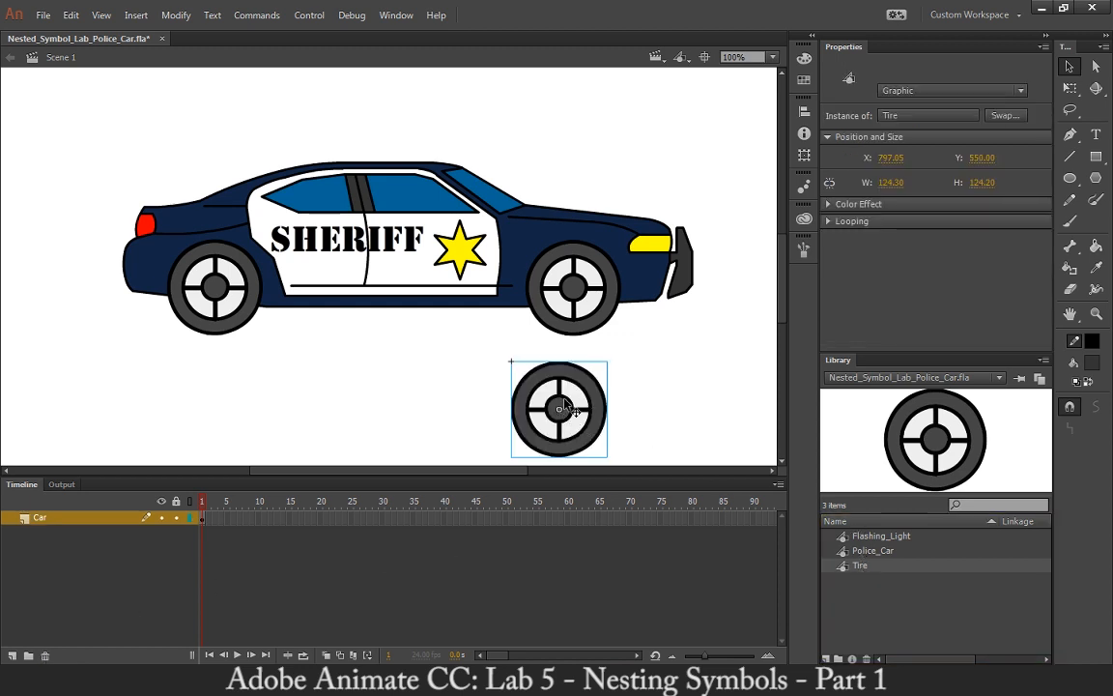
{"action": "key", "text": "Delete"}
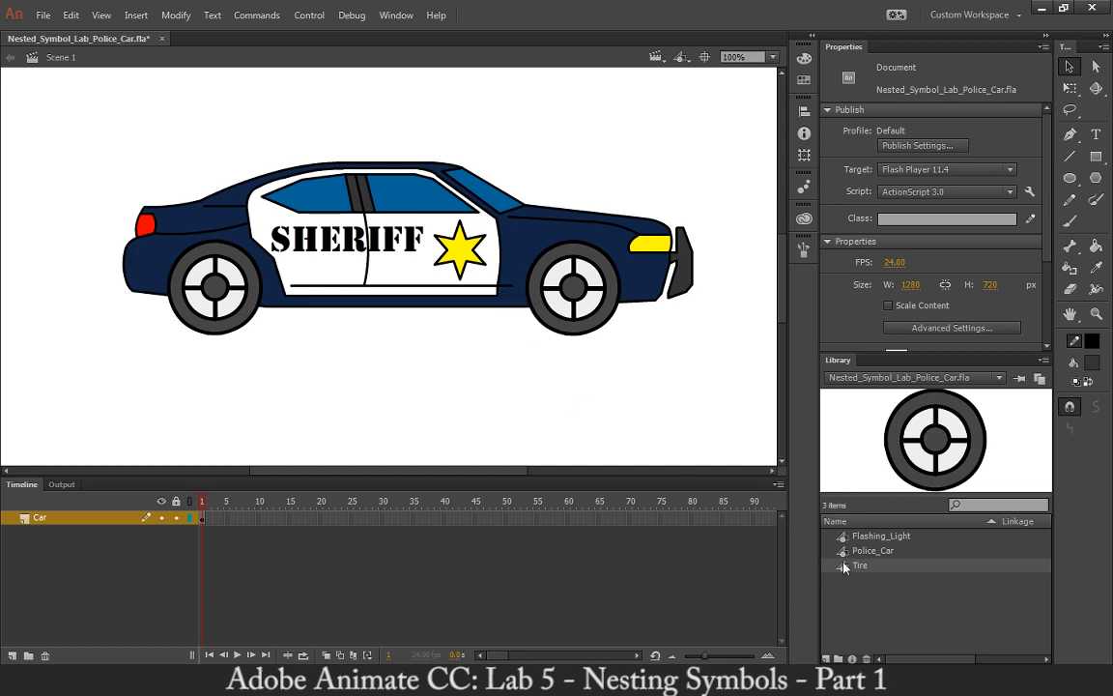
Switch between Scene 1 and the Police_Car symbol, ending inside the symbol for editing
{"action": "double_click", "coordinate": [397, 260]}
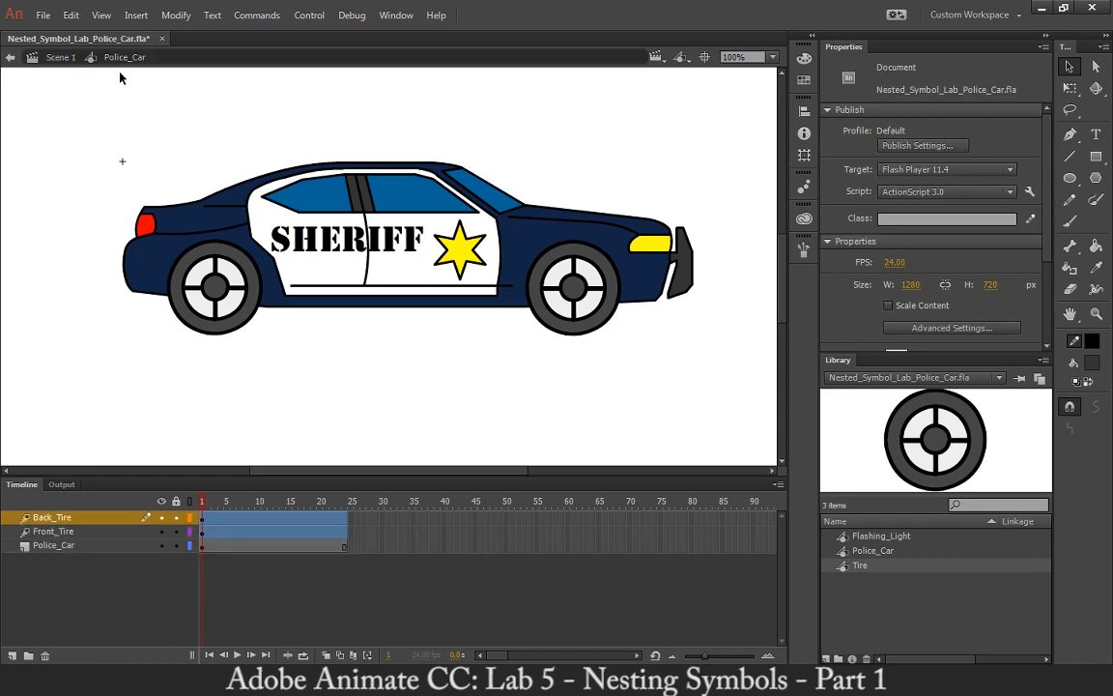
{"action": "left_click", "coordinate": [53, 59]}
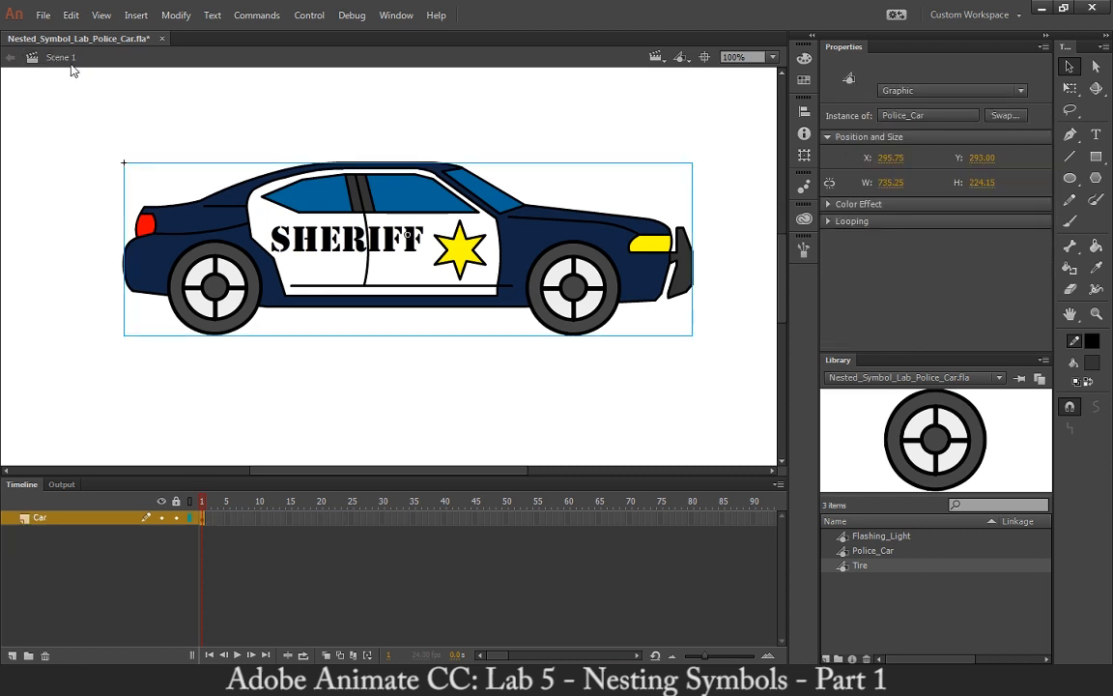
{"action": "double_click", "coordinate": [332, 213]}
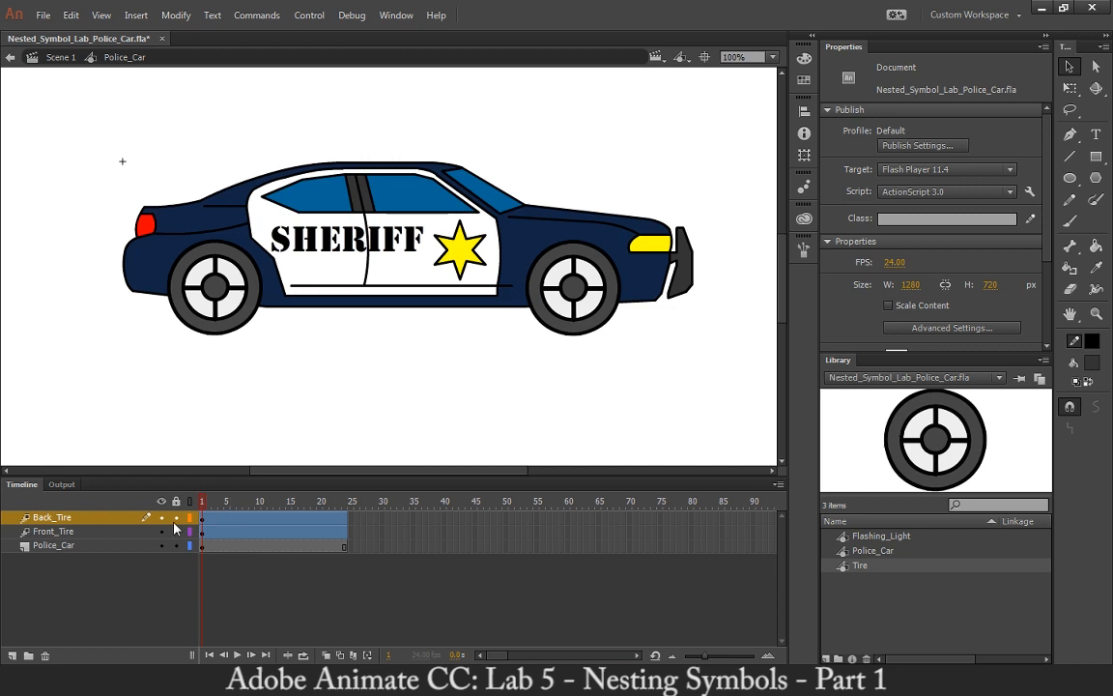
Rotate the back tire about 127° counterclockwise with Free Transform at frame 24 of its tween
{"action": "left_click", "coordinate": [207, 504]}
{"action": "left_click", "coordinate": [201, 510]}
{"action": "left_click", "coordinate": [206, 304]}
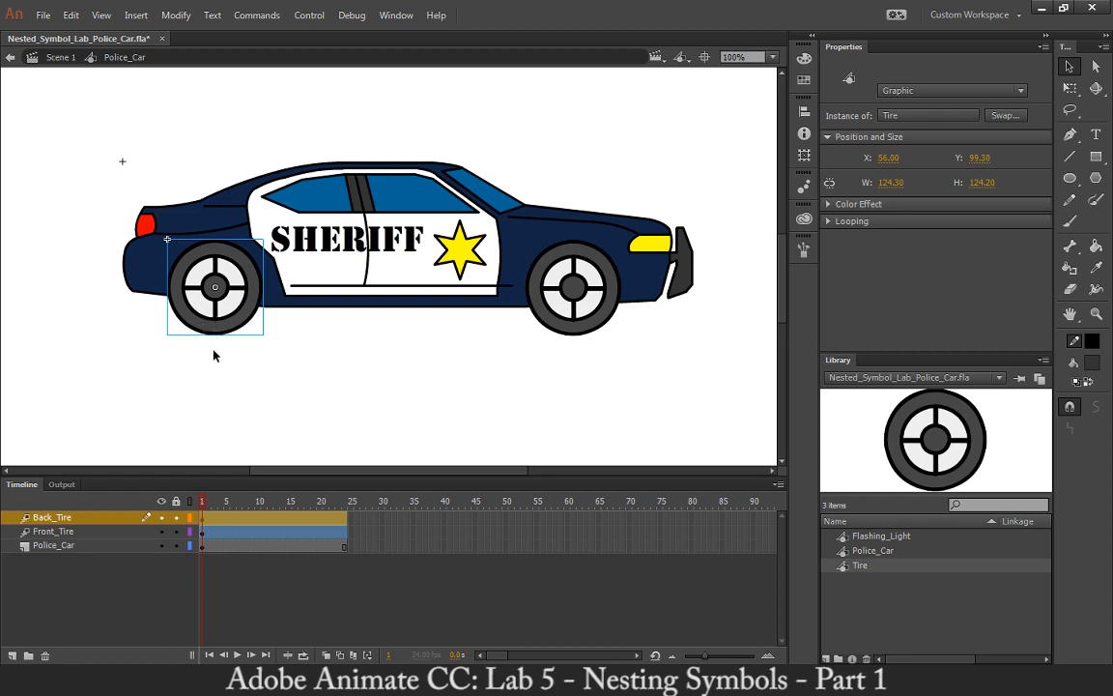
{"action": "left_click", "coordinate": [204, 502]}
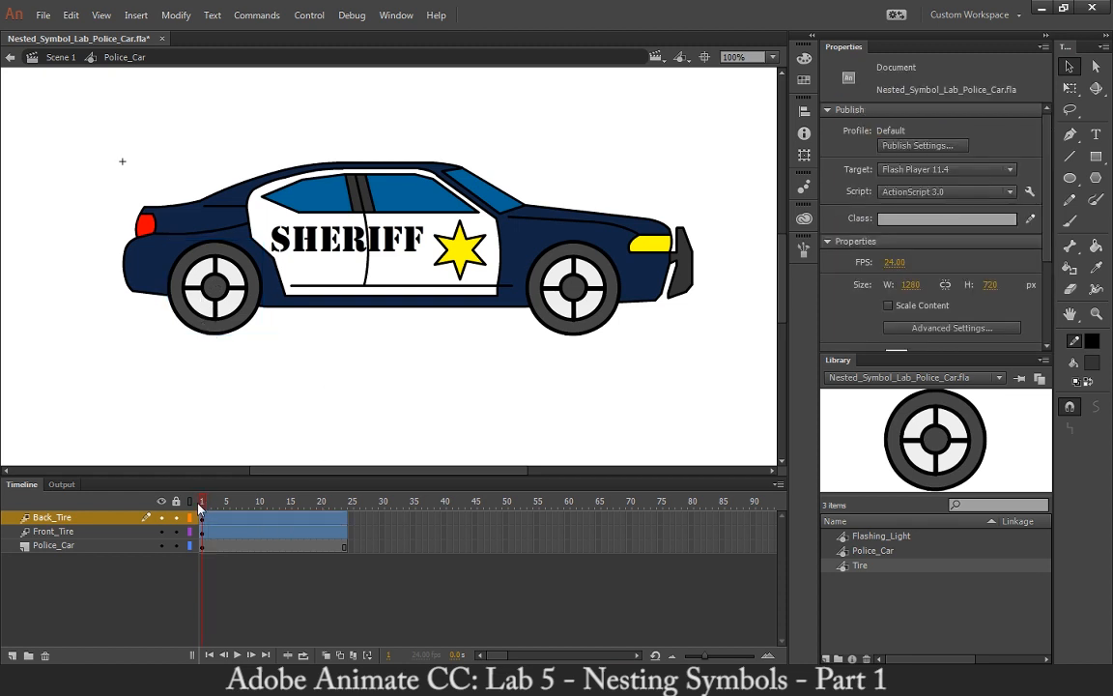
{"action": "left_click", "coordinate": [201, 505]}
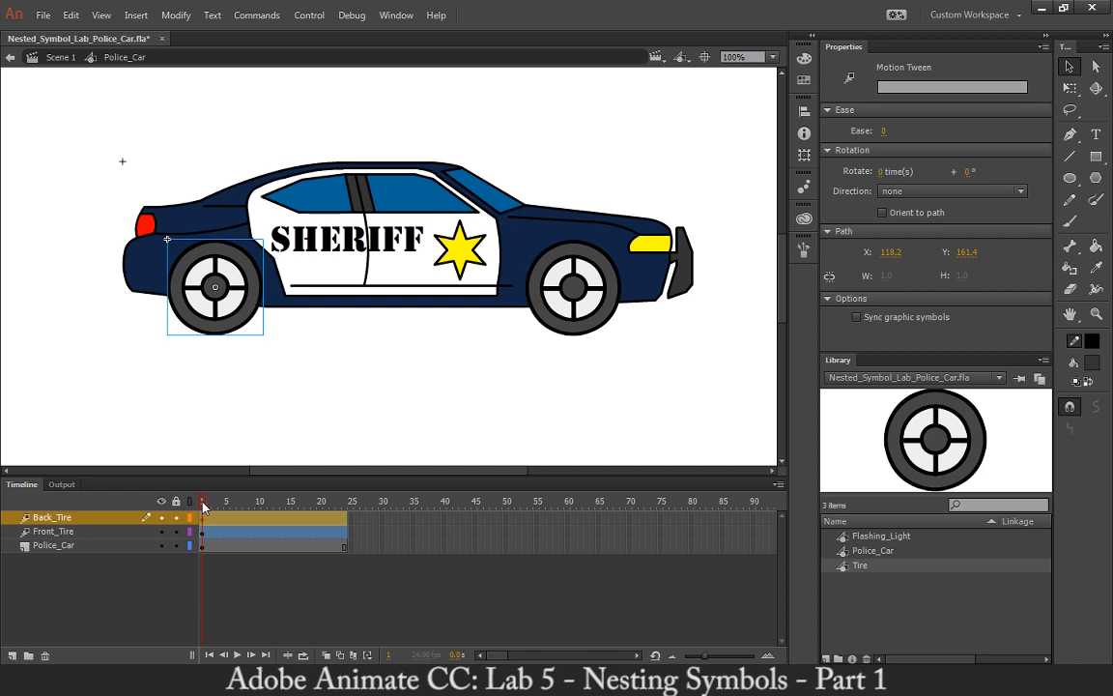
{"action": "left_click_drag", "start_coordinate": [203, 506], "coordinate": [346, 502]}
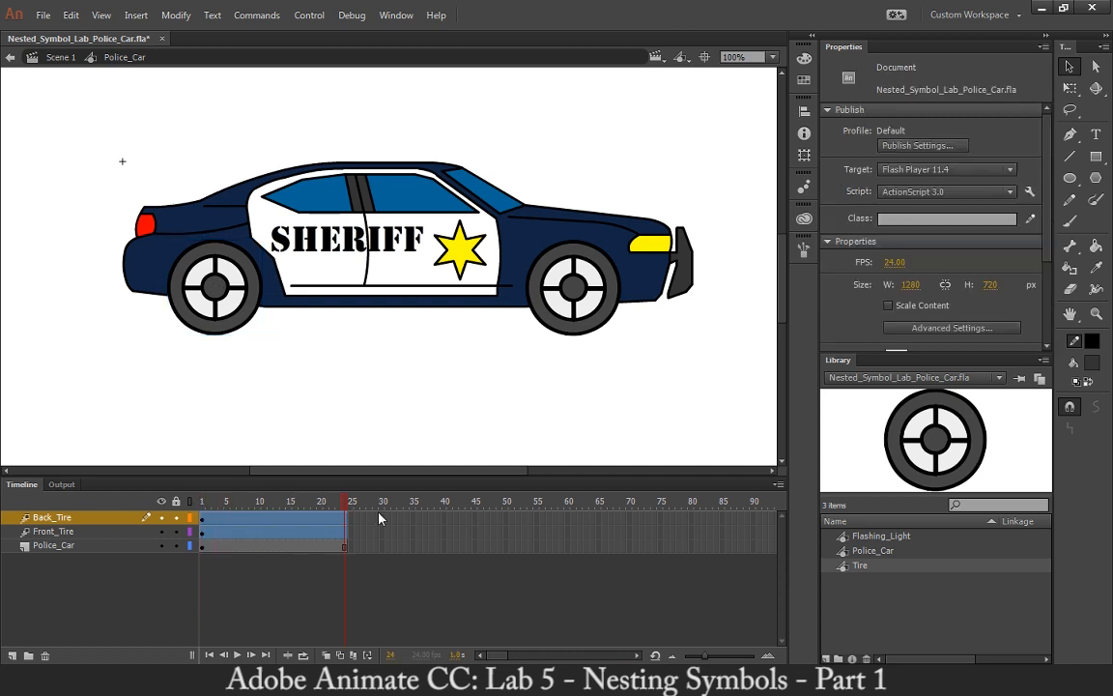
{"action": "left_click", "coordinate": [1073, 89]}
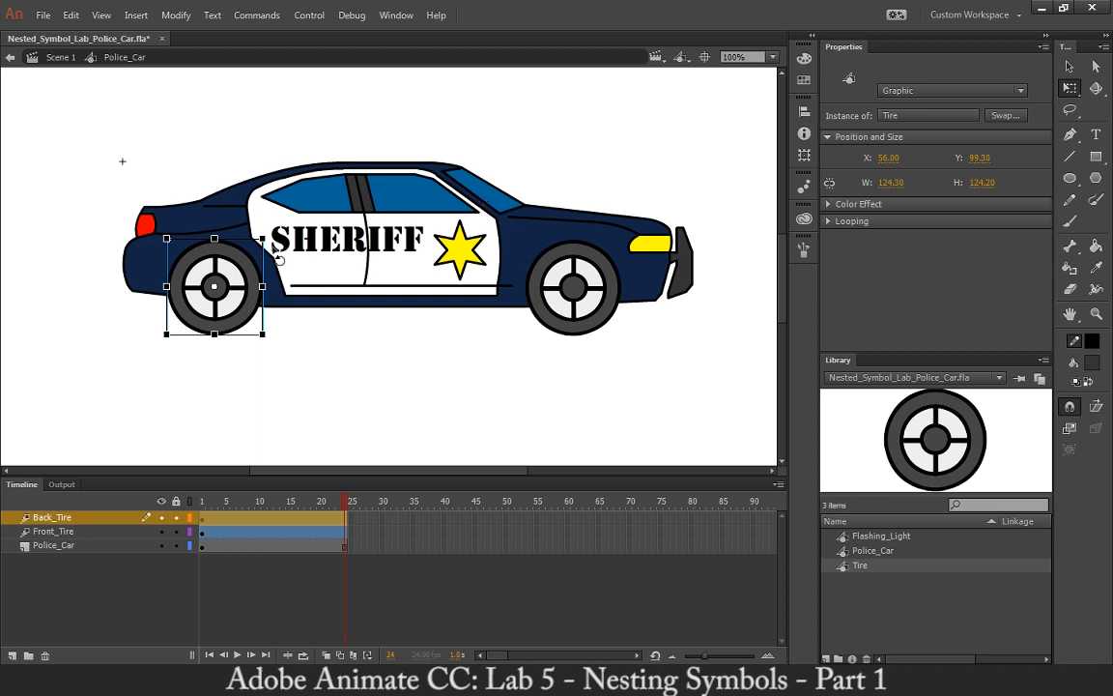
{"action": "left_click_drag", "start_coordinate": [271, 243], "coordinate": [204, 355]}
Scrub through and play the Police_Car timeline to preview the back tire's rotation
{"action": "left_click", "coordinate": [208, 503]}
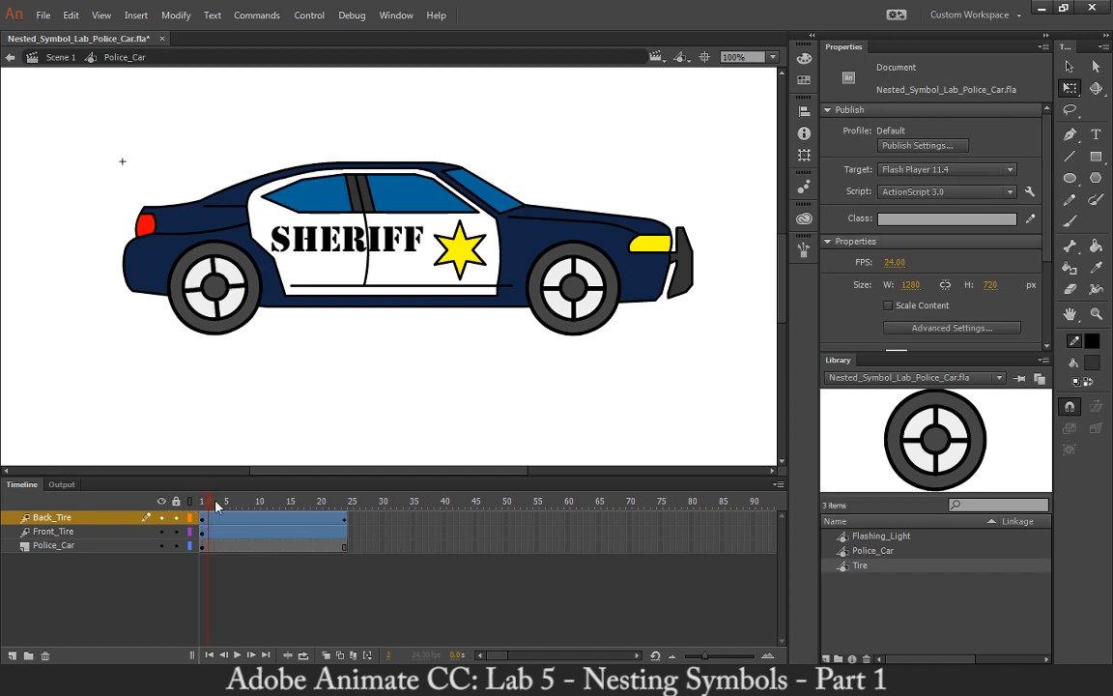
{"action": "left_click_drag", "start_coordinate": [216, 500], "coordinate": [409, 491]}
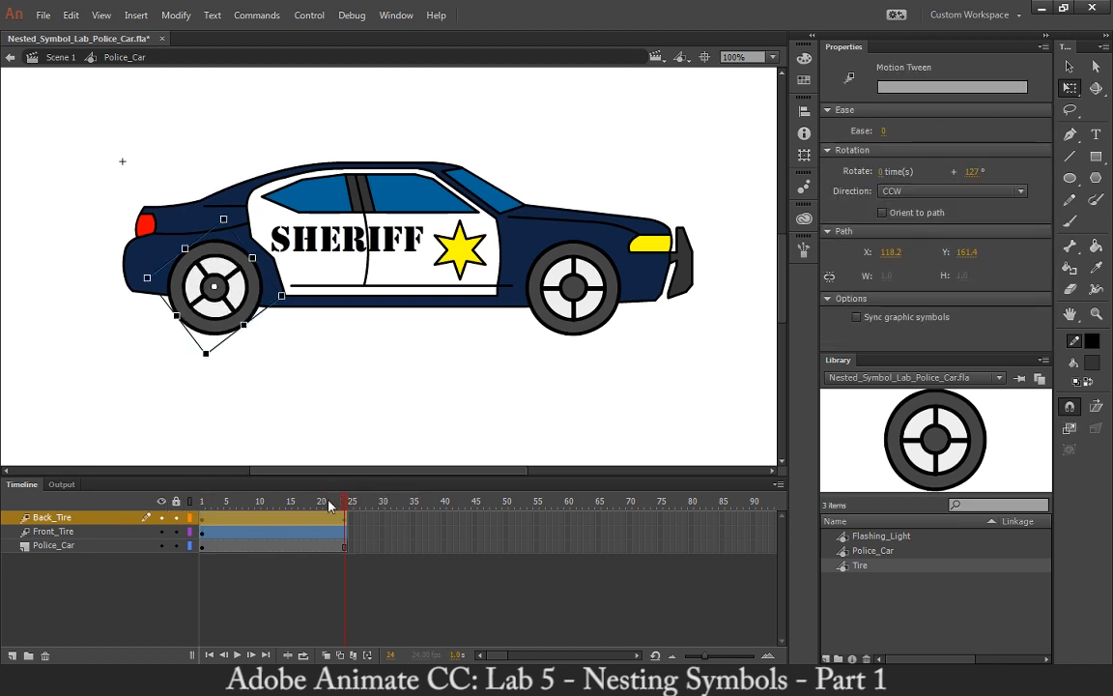
{"action": "left_click_drag", "start_coordinate": [328, 505], "coordinate": [354, 516]}
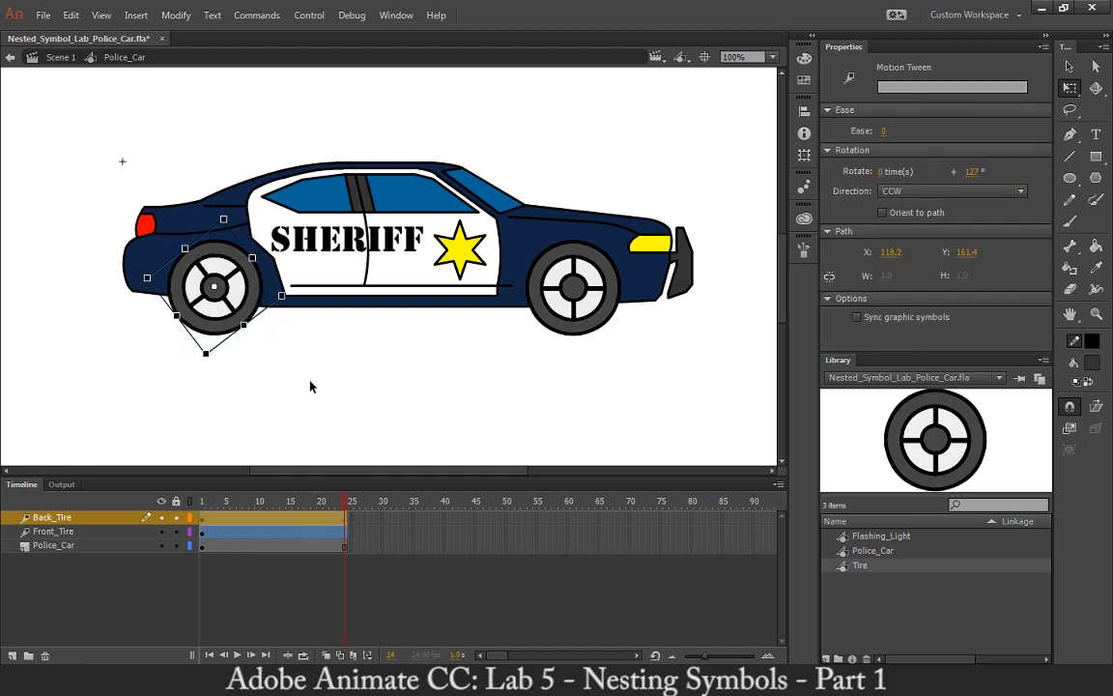
{"action": "left_click", "coordinate": [248, 363]}
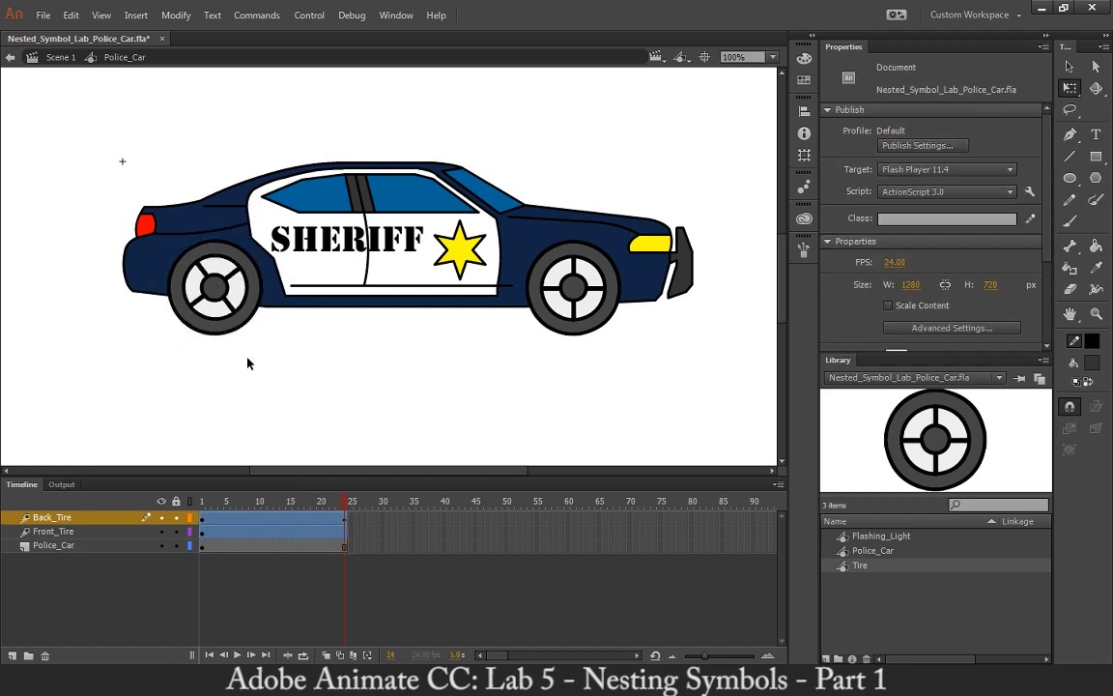
{"action": "key", "text": "Return"}
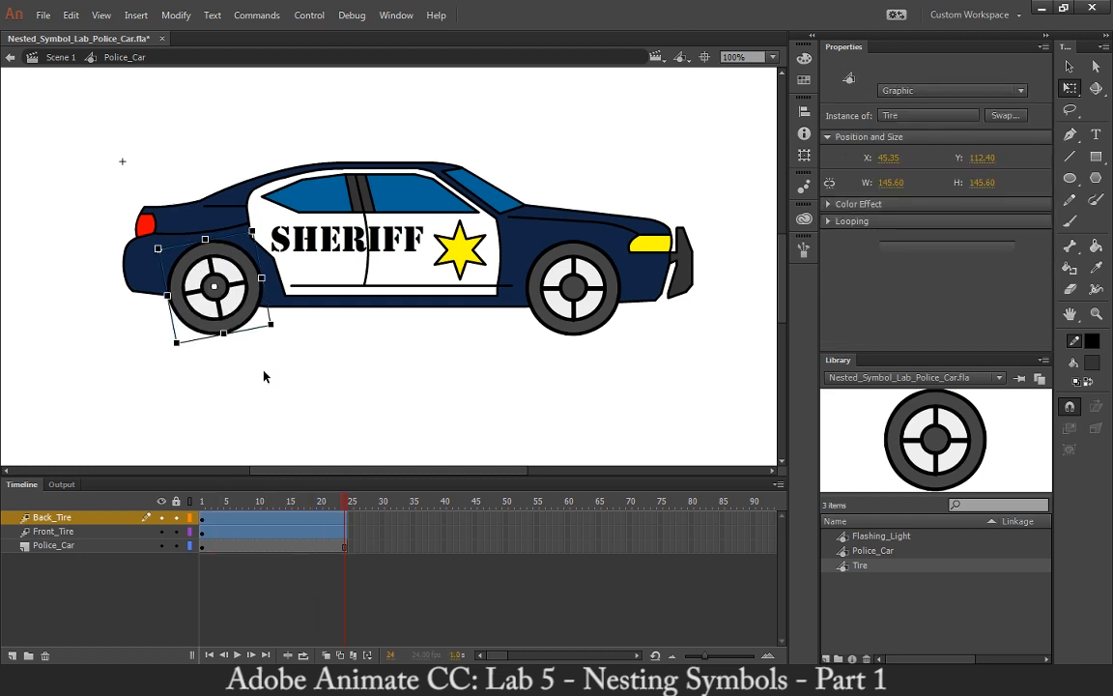
Try rotating the back tire 90° clockwise at frame 24 and play the animation from frame 1
{"action": "left_click", "coordinate": [236, 279]}
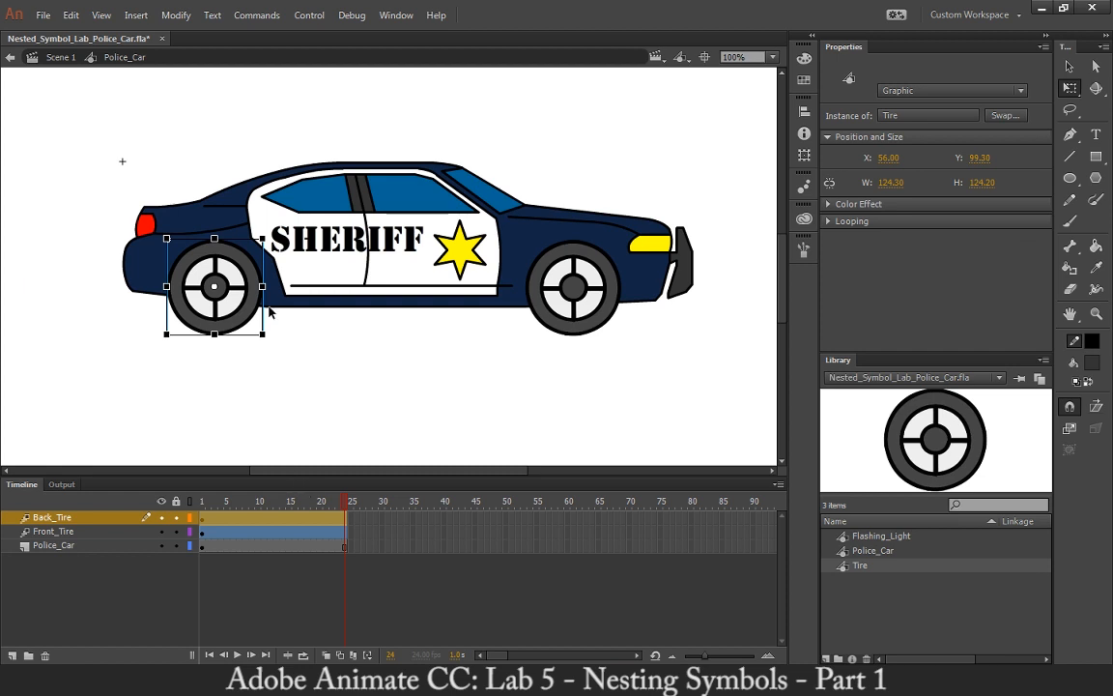
{"action": "left_click_drag", "start_coordinate": [281, 346], "coordinate": [161, 373]}
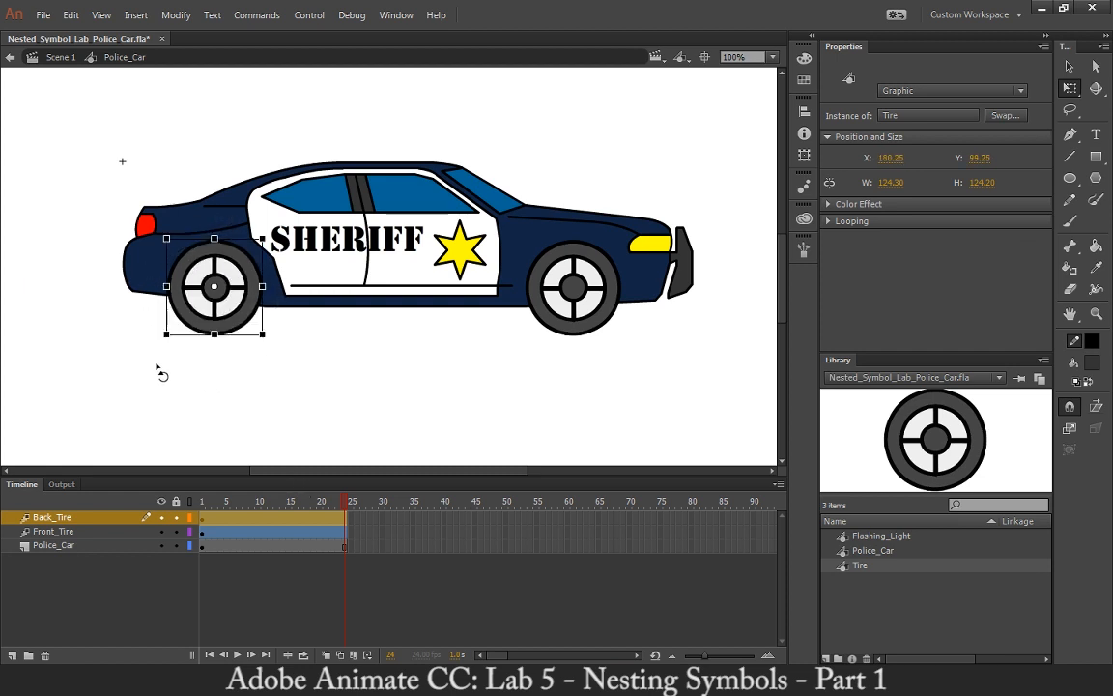
{"action": "left_click_drag", "start_coordinate": [221, 502], "coordinate": [189, 492]}
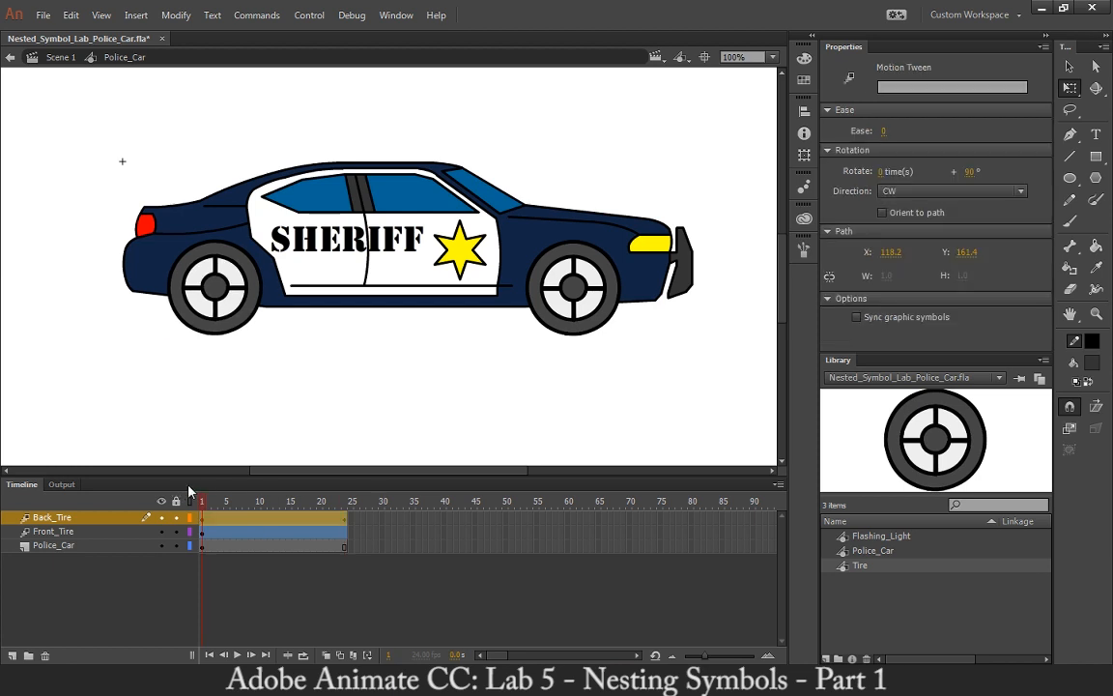
{"action": "key", "text": "Return"}
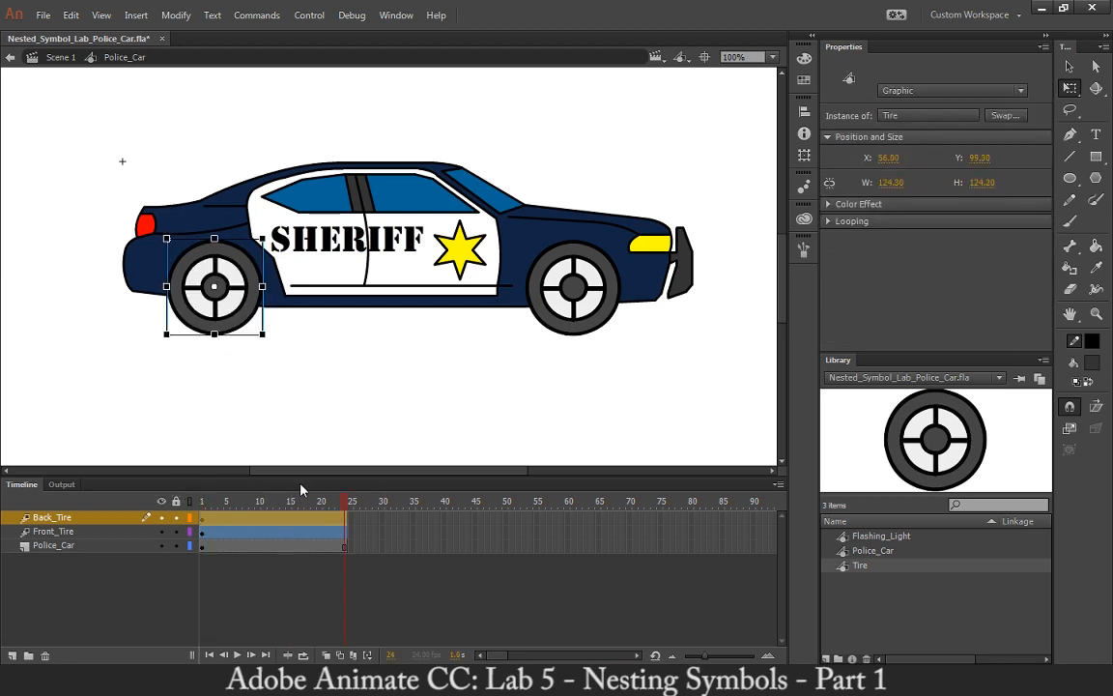
{"action": "left_click", "coordinate": [343, 364]}
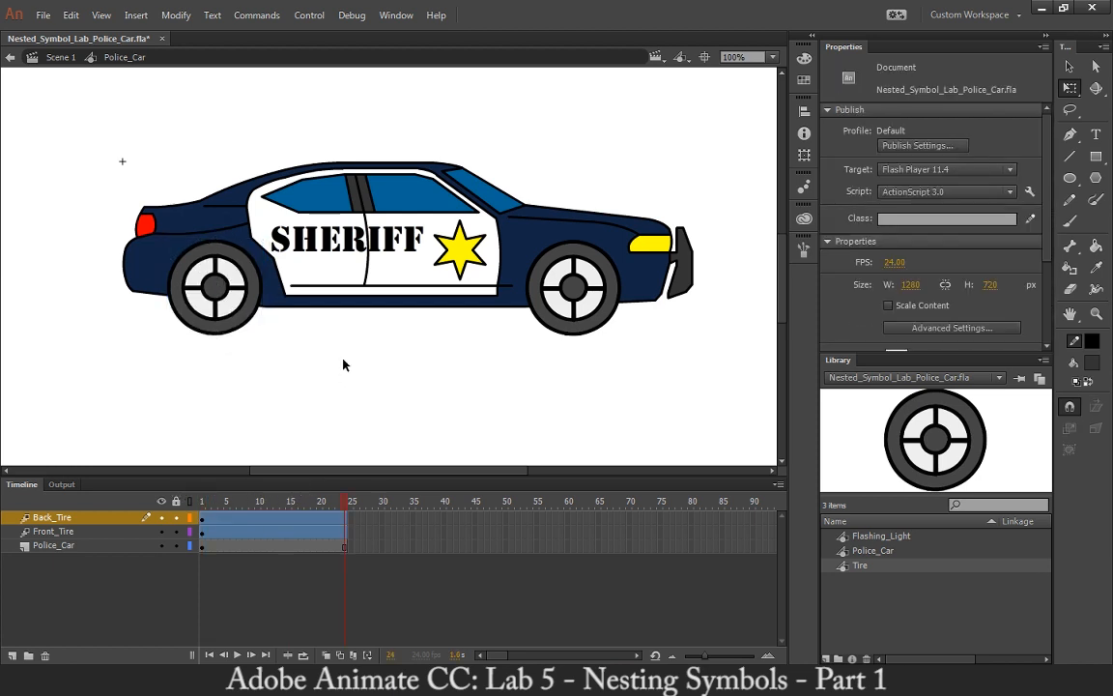
Set the Back_Tire motion tween to rotate 1 time
{"action": "left_click", "coordinate": [241, 332]}
{"action": "left_click_drag", "start_coordinate": [342, 504], "coordinate": [418, 522]}
{"action": "left_click", "coordinate": [340, 518]}
{"action": "left_click", "coordinate": [394, 520]}
{"action": "left_click", "coordinate": [344, 518], "text": "ctrl"}
{"action": "left_click_drag", "start_coordinate": [344, 519], "coordinate": [258, 521]}
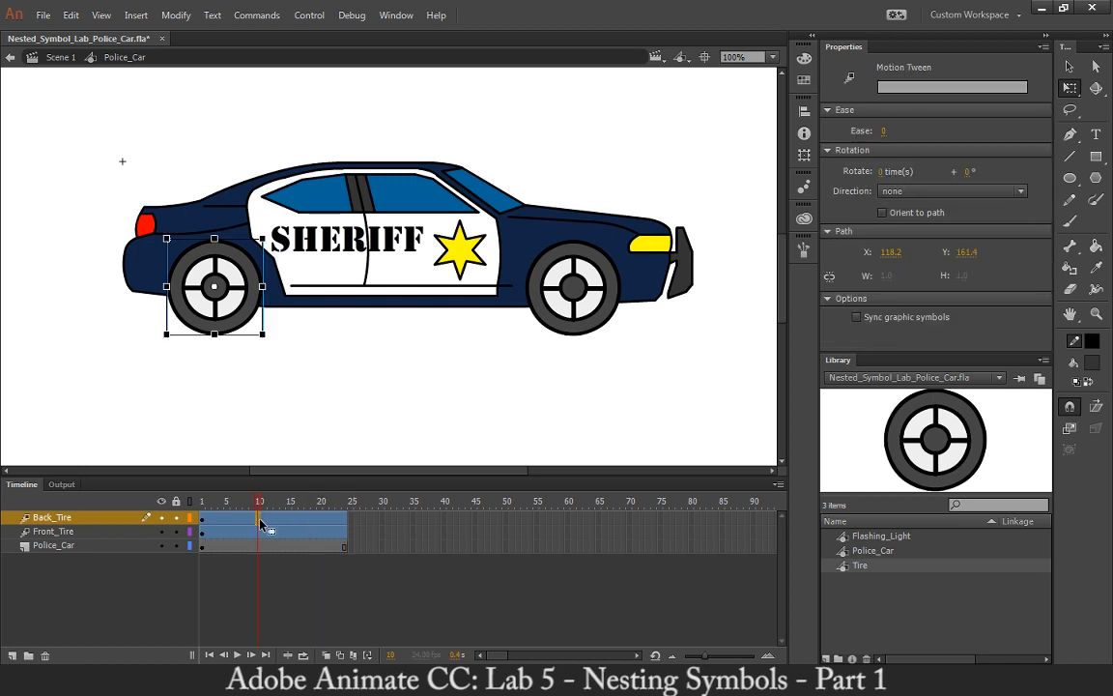
{"action": "left_click", "coordinate": [883, 172]}
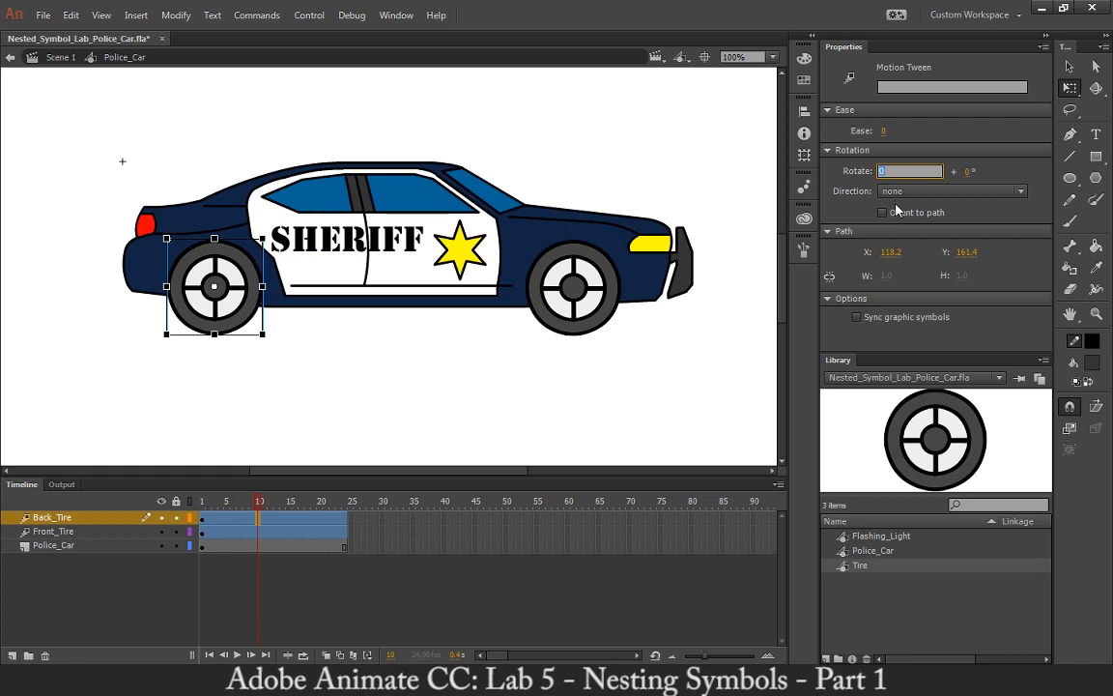
{"action": "type", "text": "1"}
{"action": "key", "text": "Return"}
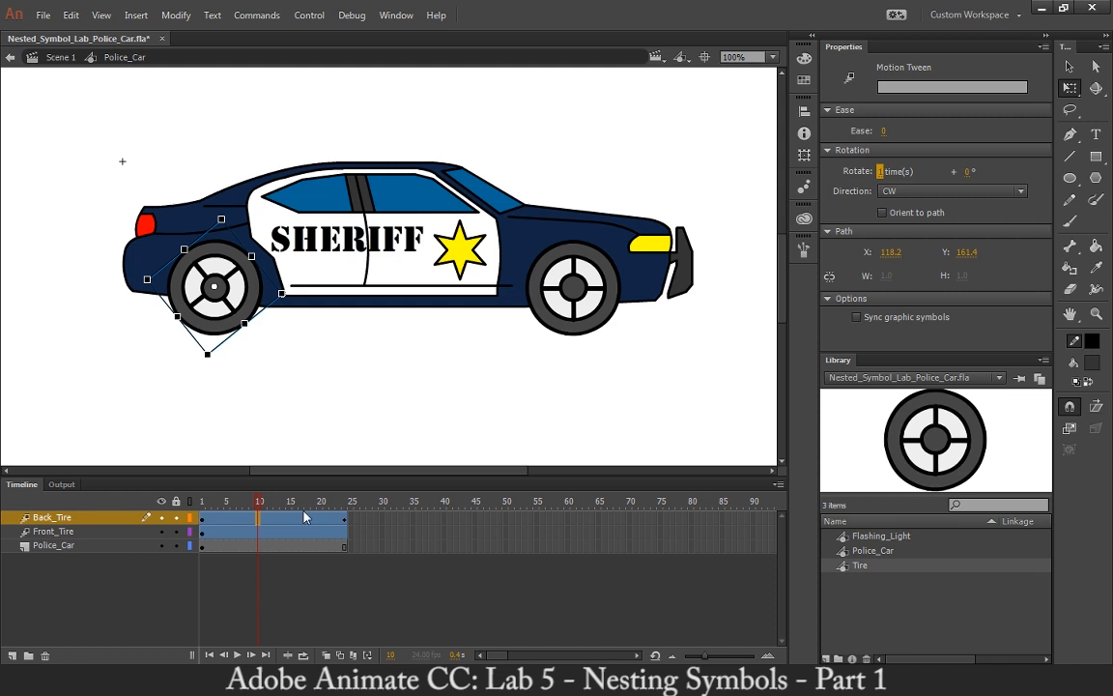
Scrub back to frame 1 and play the Police_Car timeline to preview the back tire's rotation
{"action": "left_click_drag", "start_coordinate": [297, 505], "coordinate": [201, 508]}
{"action": "left_click", "coordinate": [130, 515]}
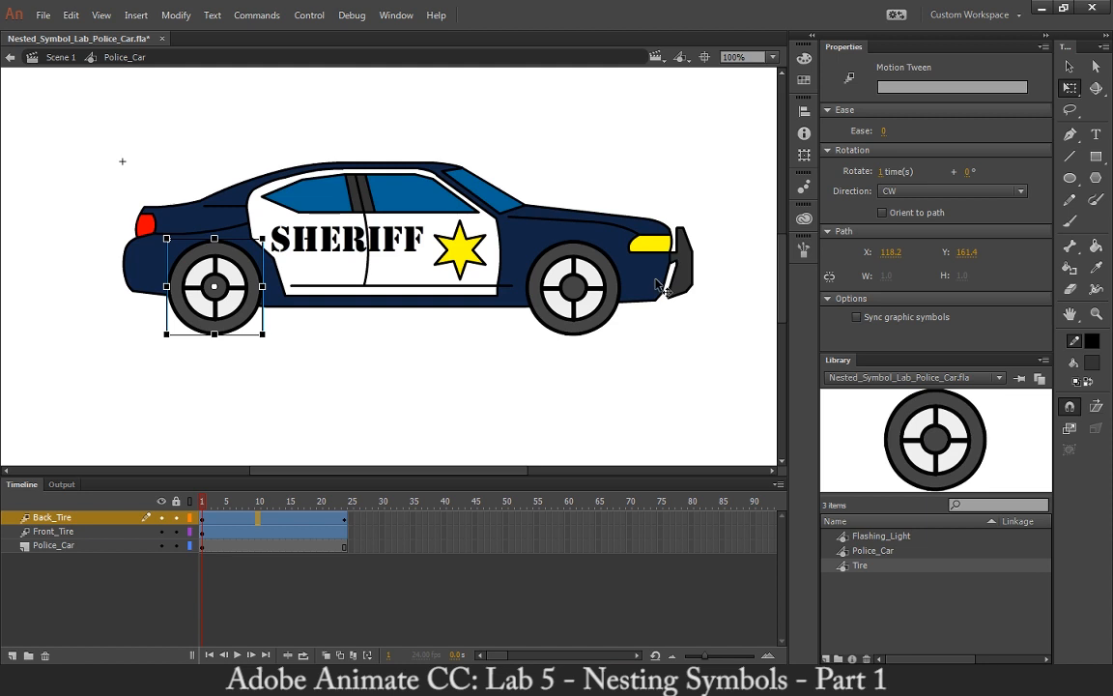
{"action": "left_click", "coordinate": [236, 655]}
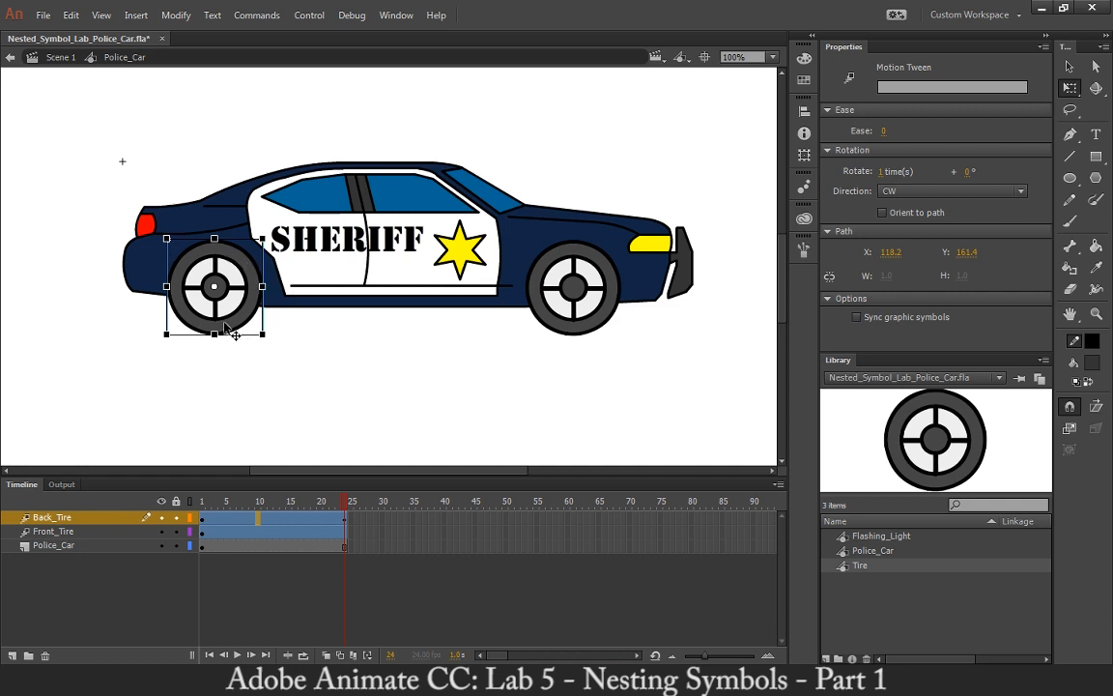
Try the CCW rotation direction on the Back_Tire tween and play the animation
{"action": "left_click", "coordinate": [908, 192]}
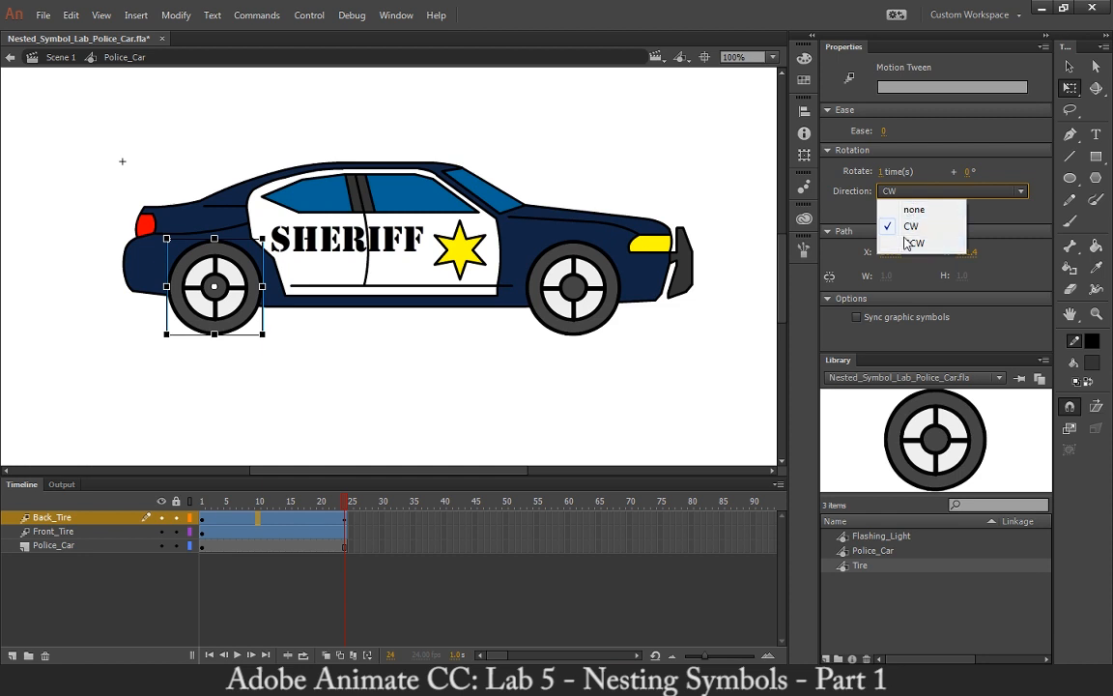
{"action": "left_click", "coordinate": [913, 242]}
{"action": "key", "text": "Return"}
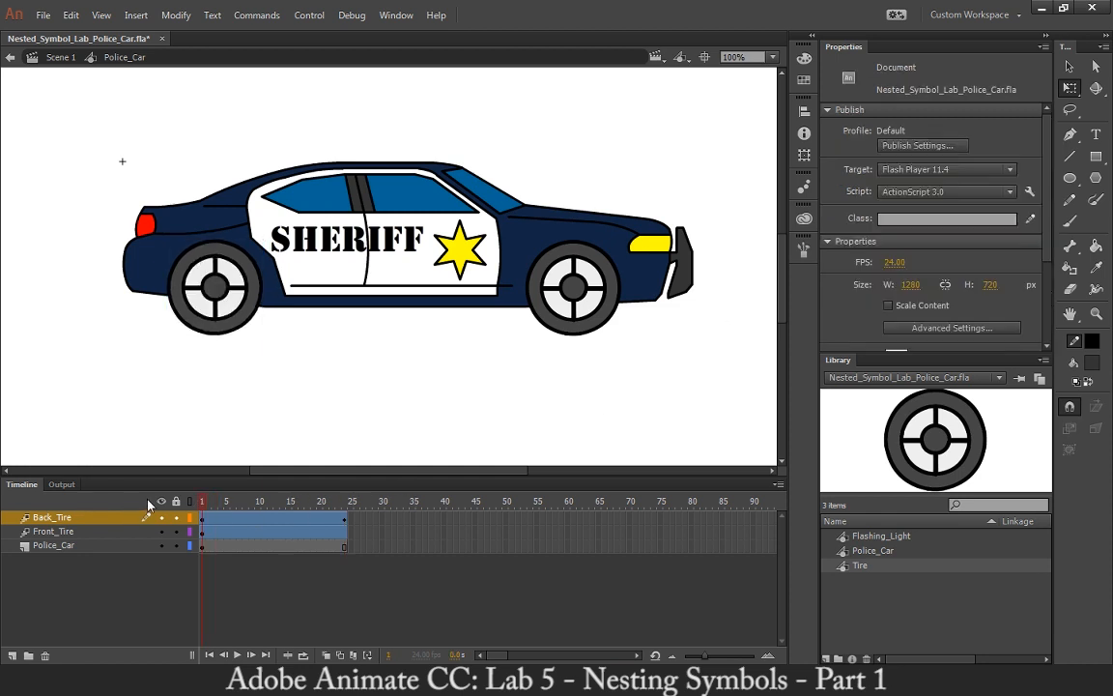
Try adding 90° of extra rotation to the Back_Tire tween and scrub through its frames
{"action": "left_click", "coordinate": [258, 518]}
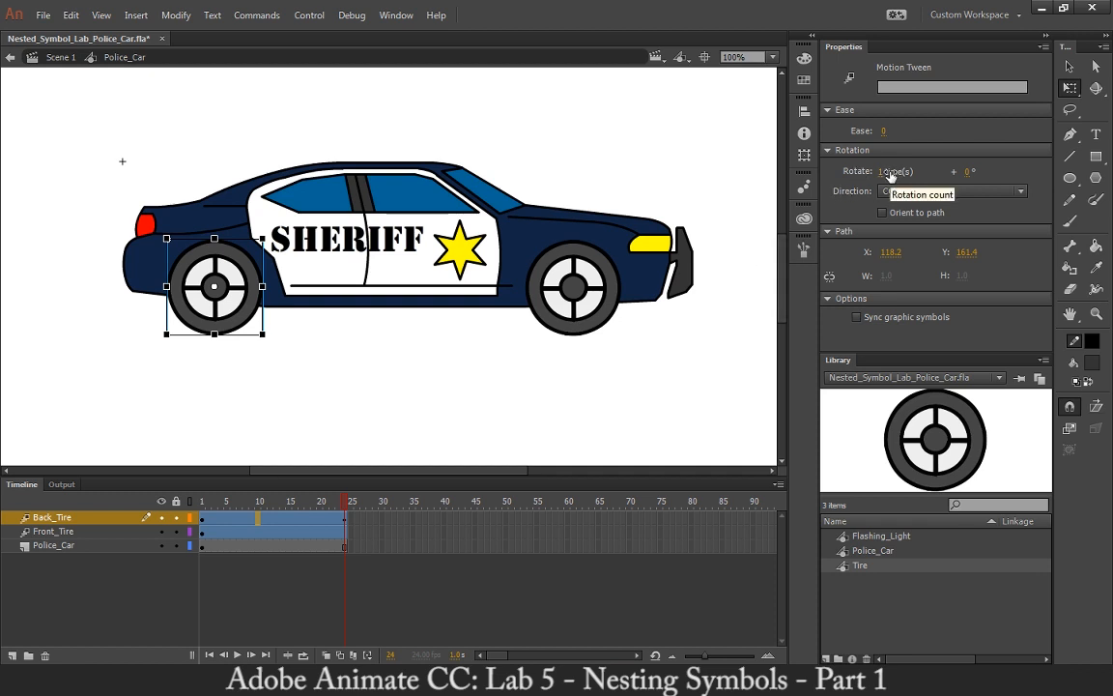
{"action": "left_click", "coordinate": [969, 173]}
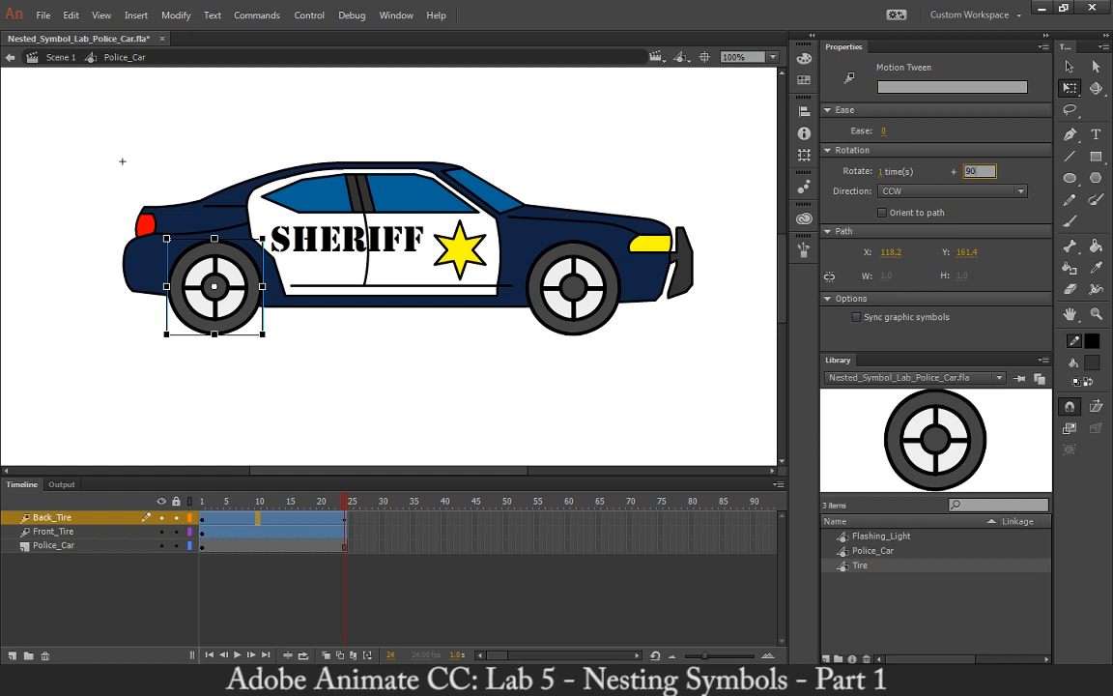
{"action": "key", "text": "Return"}
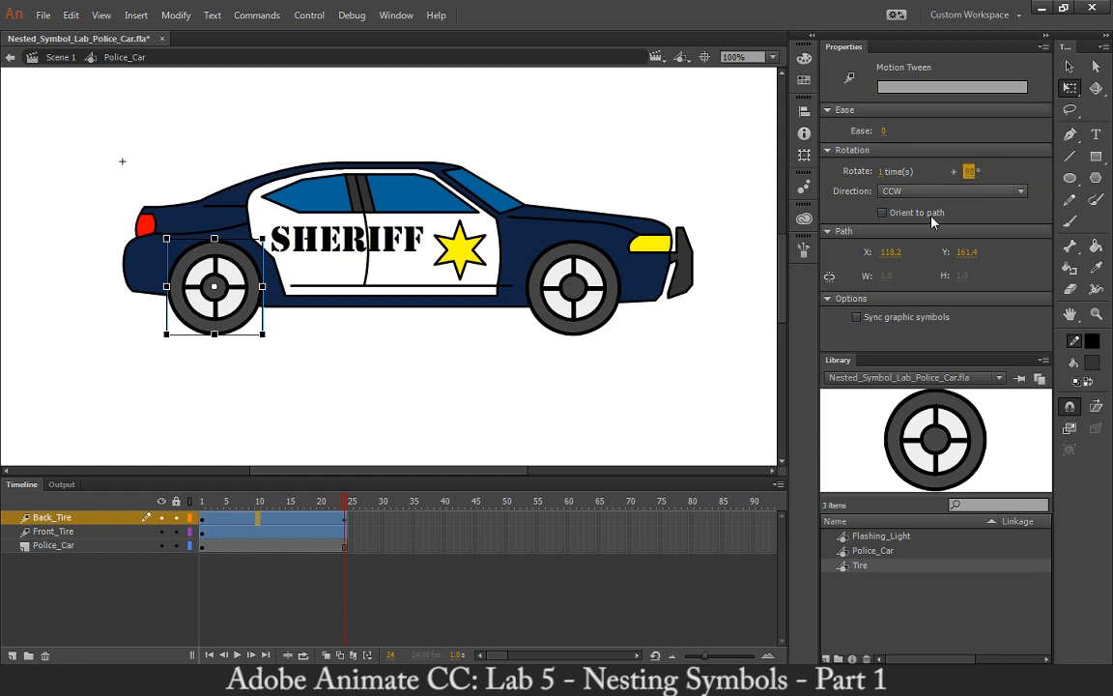
{"action": "left_click_drag", "start_coordinate": [228, 505], "coordinate": [358, 517]}
Set the Back_Tire tween's additional rotation to 0° and its direction to CW
{"action": "left_click", "coordinate": [258, 518]}
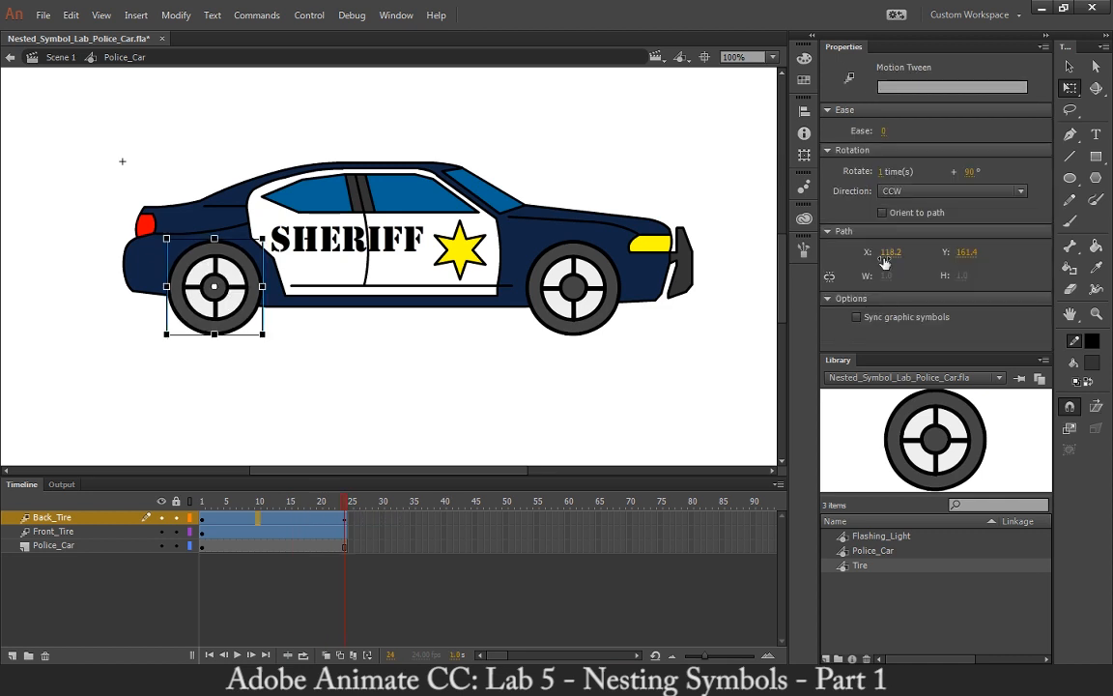
{"action": "left_click", "coordinate": [966, 173]}
{"action": "type", "text": "0"}
{"action": "left_click", "coordinate": [951, 193]}
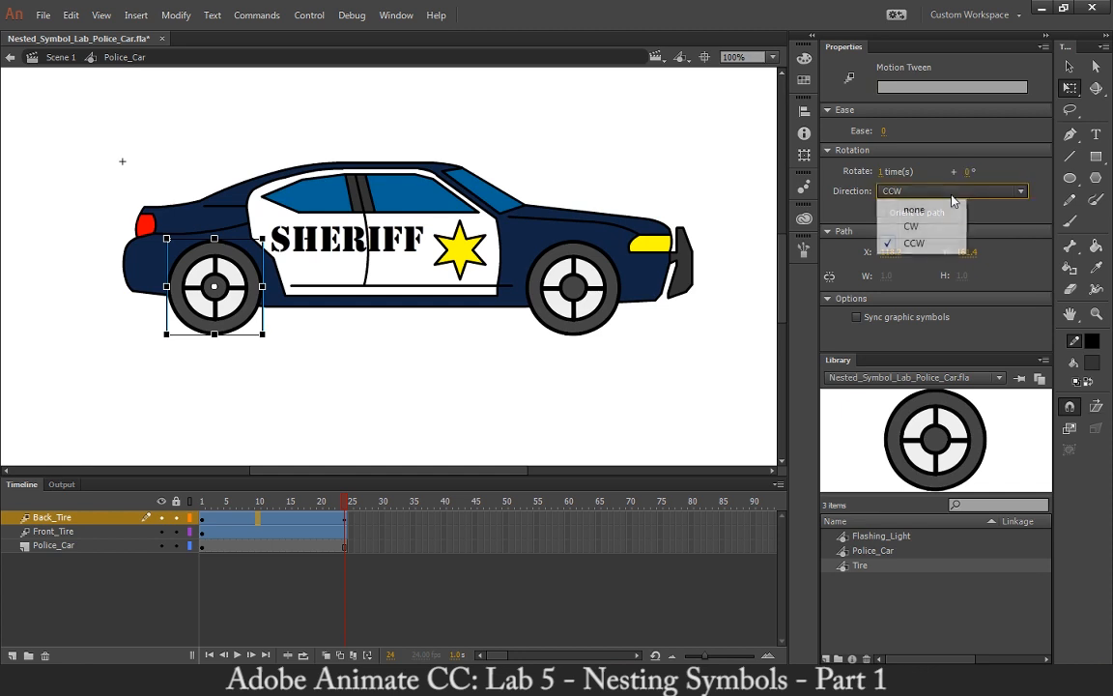
{"action": "left_click", "coordinate": [911, 226]}
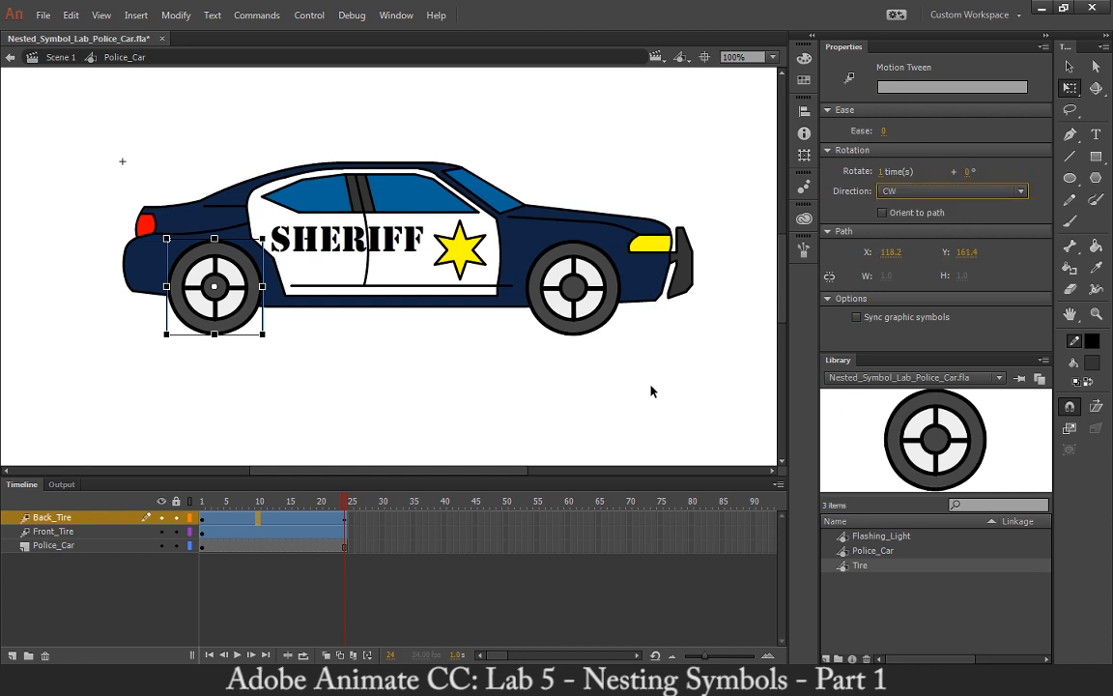
Check the back tire's clockwise rotation at several frames, scrubbing through to frame 24
{"action": "left_click", "coordinate": [456, 559]}
{"action": "left_click", "coordinate": [333, 518]}
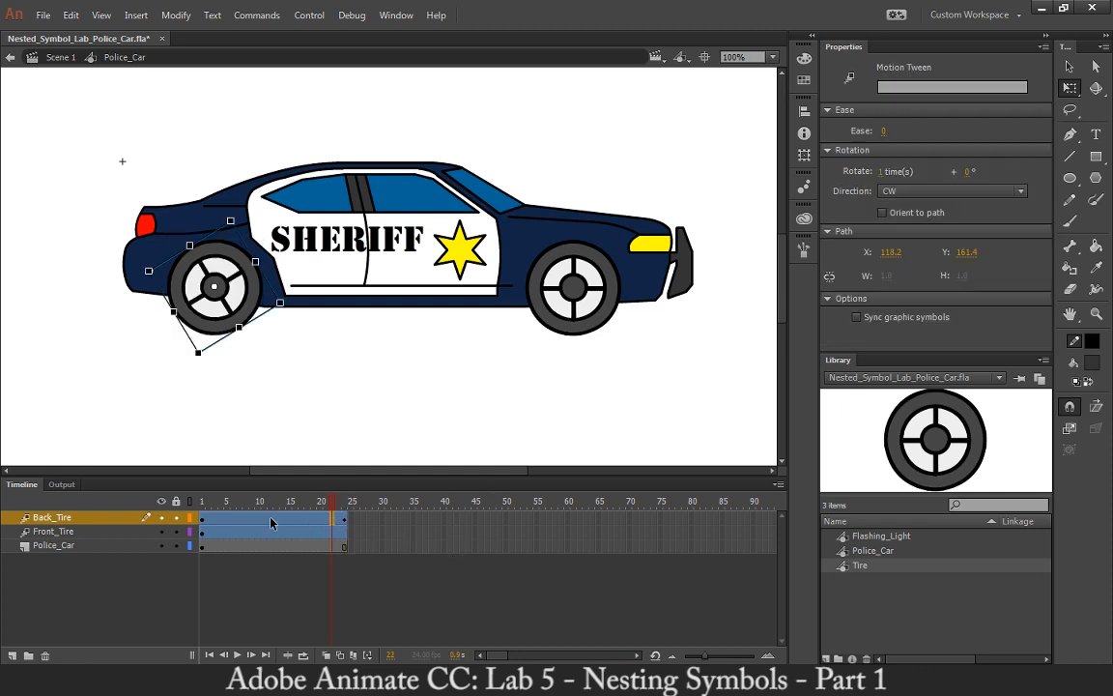
{"action": "left_click", "coordinate": [271, 523]}
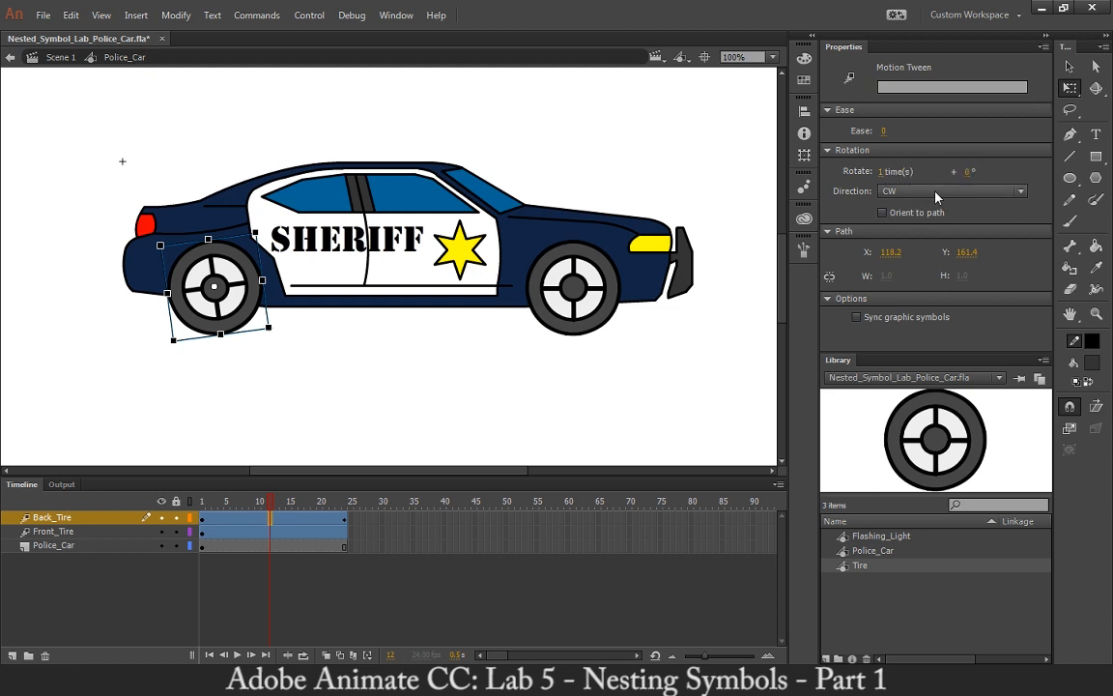
{"action": "left_click_drag", "start_coordinate": [260, 502], "coordinate": [355, 502]}
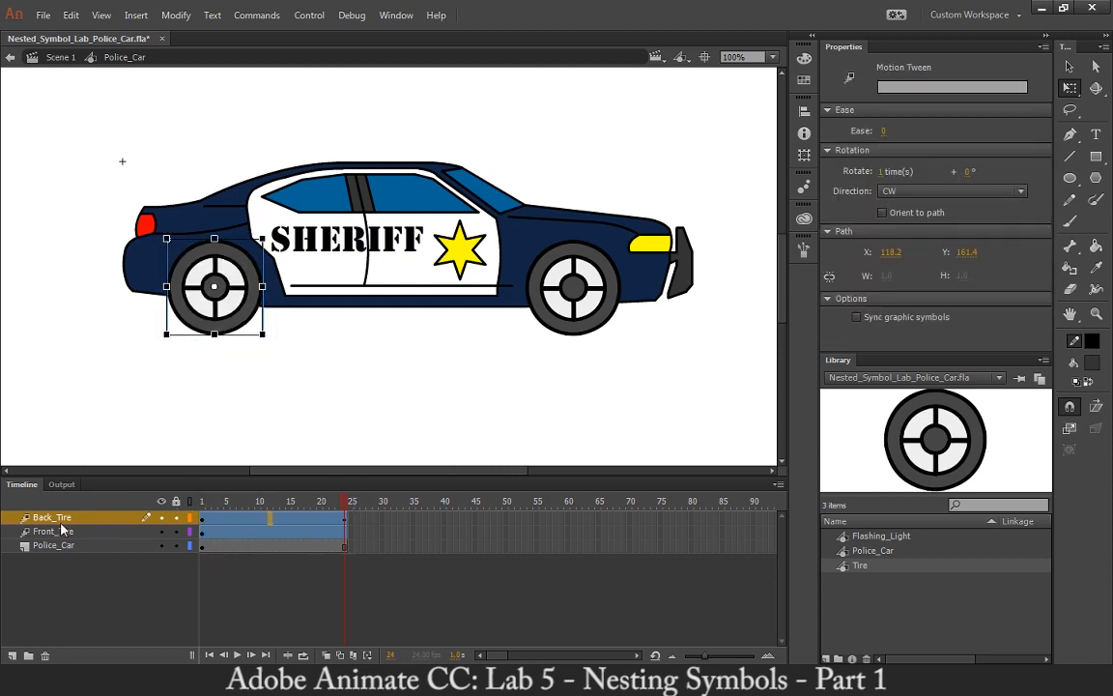
Set the Front_Tire motion tween to rotate 1 time
{"action": "left_click", "coordinate": [267, 533]}
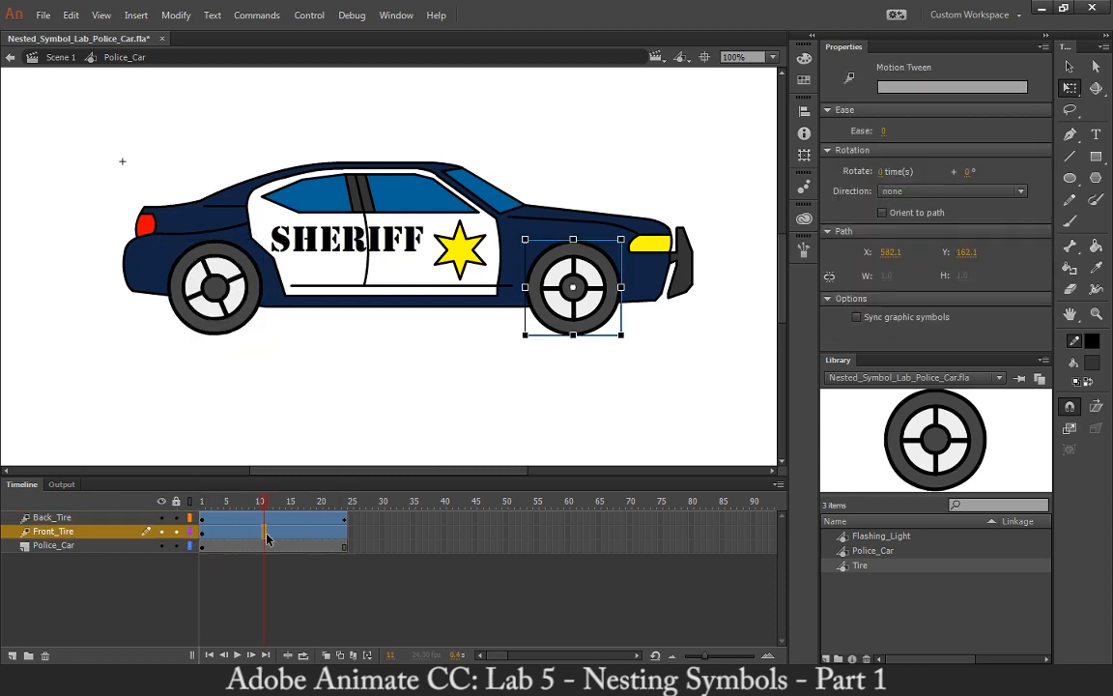
{"action": "left_click", "coordinate": [885, 171]}
{"action": "type", "text": "1"}
{"action": "key", "text": "Return"}
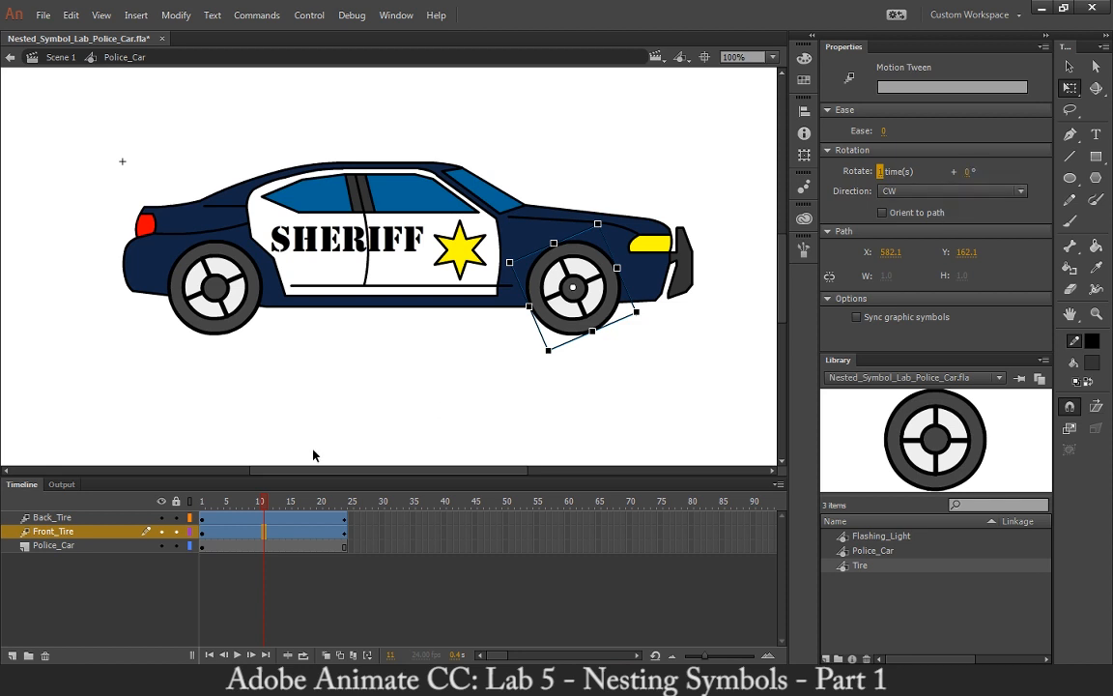
Play the Police_Car timeline from frame 1 to preview both tires rotating
{"action": "left_click_drag", "start_coordinate": [269, 507], "coordinate": [202, 505]}
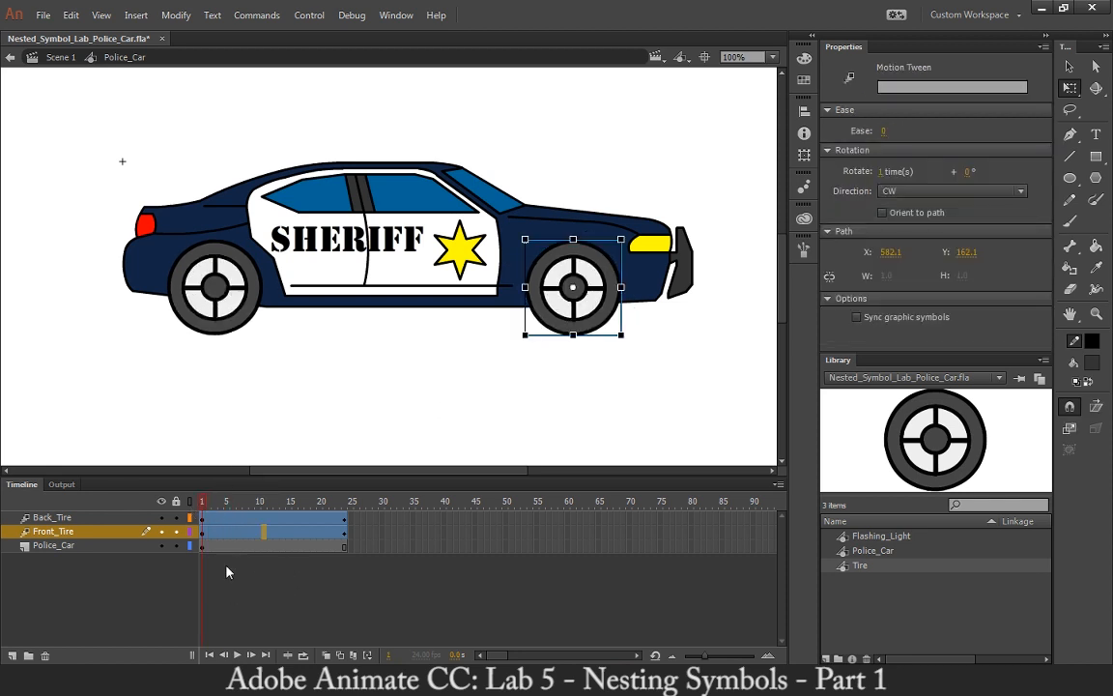
{"action": "left_click", "coordinate": [238, 655]}
{"action": "left_click", "coordinate": [401, 322]}
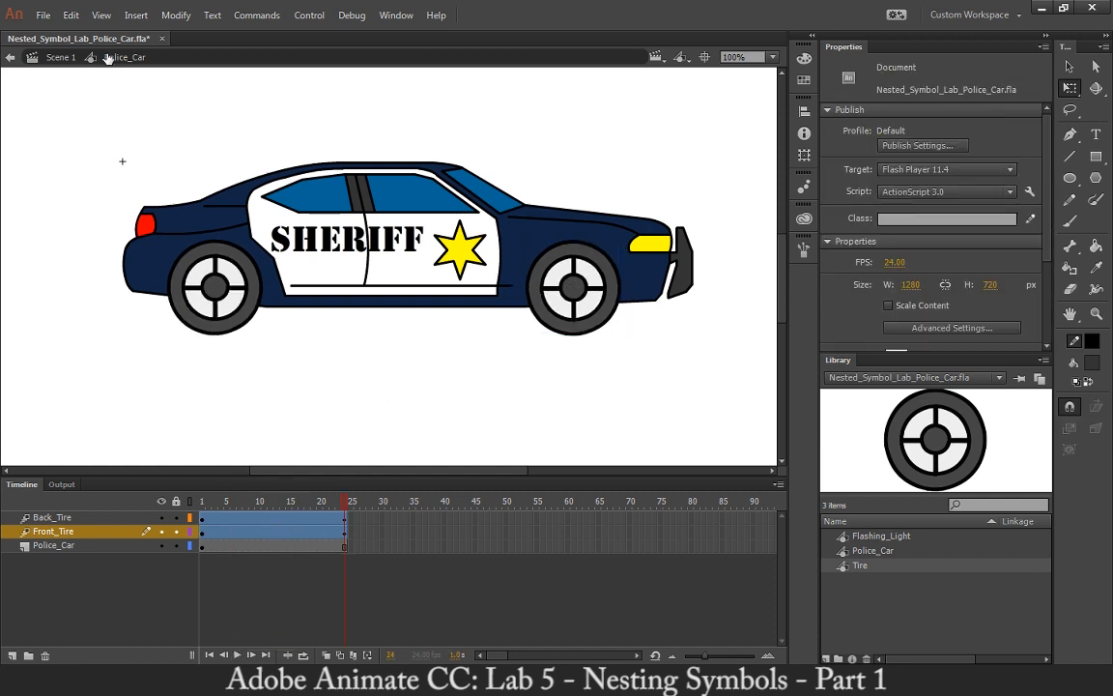
Compare Scene 1's timeline with the Police_Car symbol's animation and test the movie
{"action": "left_click", "coordinate": [64, 59]}
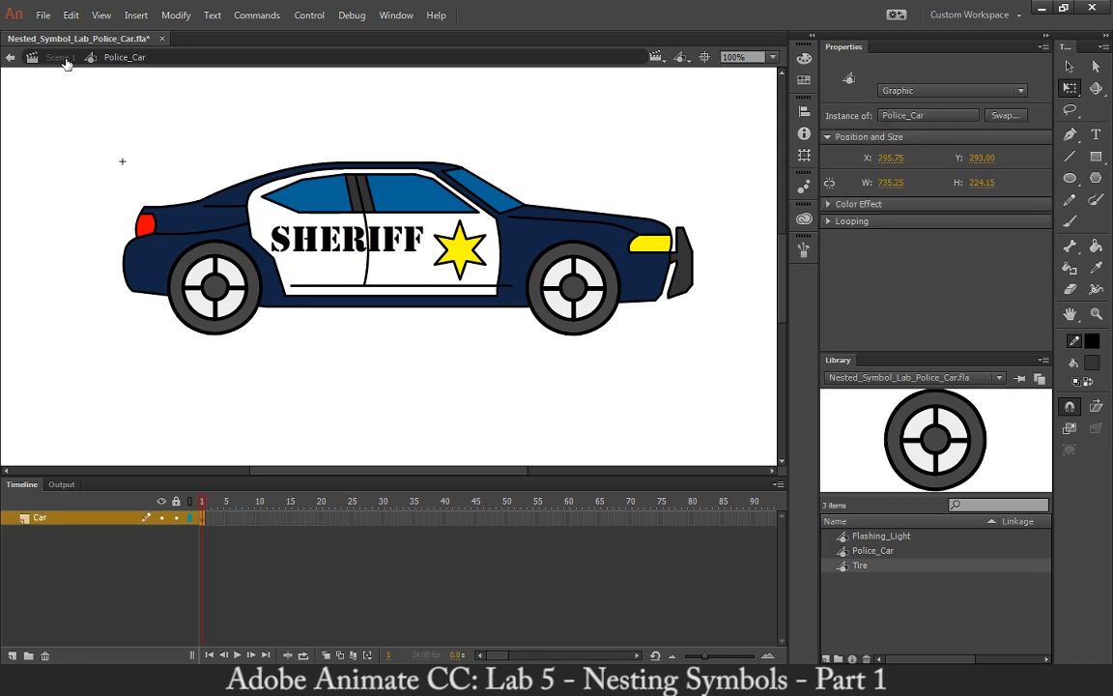
{"action": "left_click", "coordinate": [122, 398]}
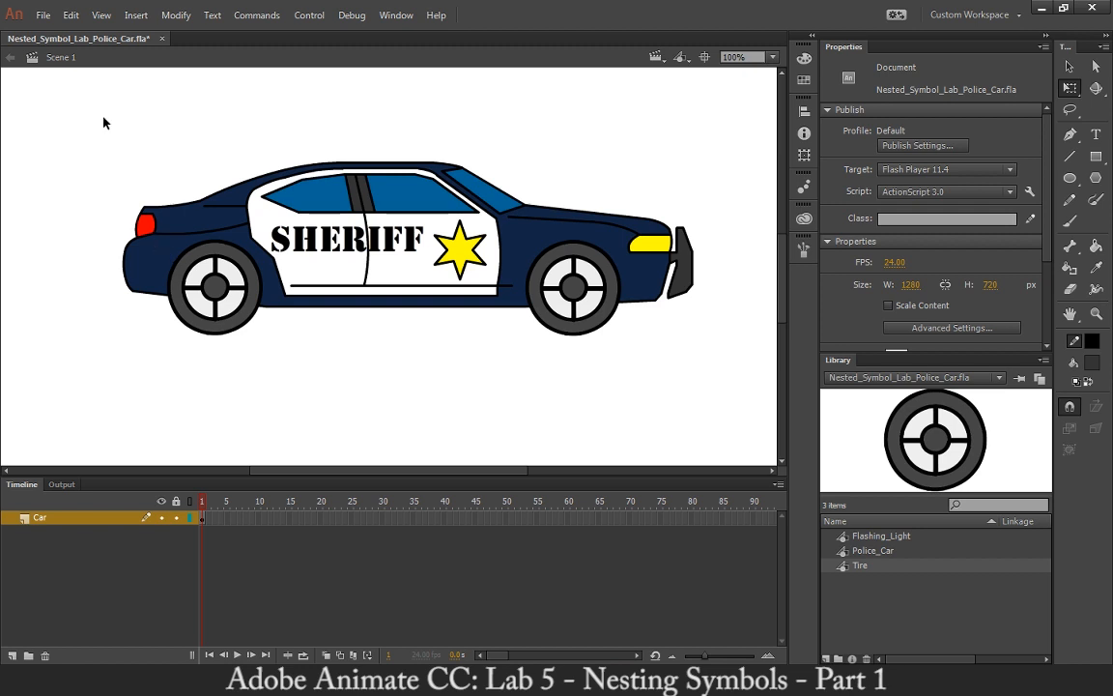
{"action": "double_click", "coordinate": [259, 182]}
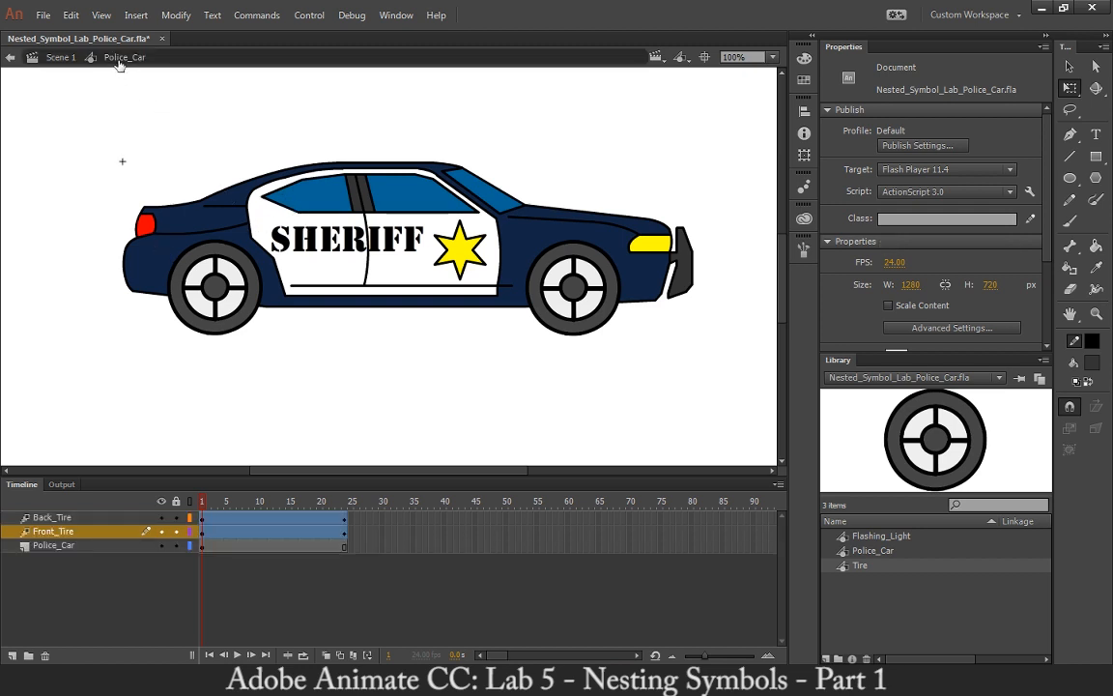
{"action": "left_click", "coordinate": [239, 655]}
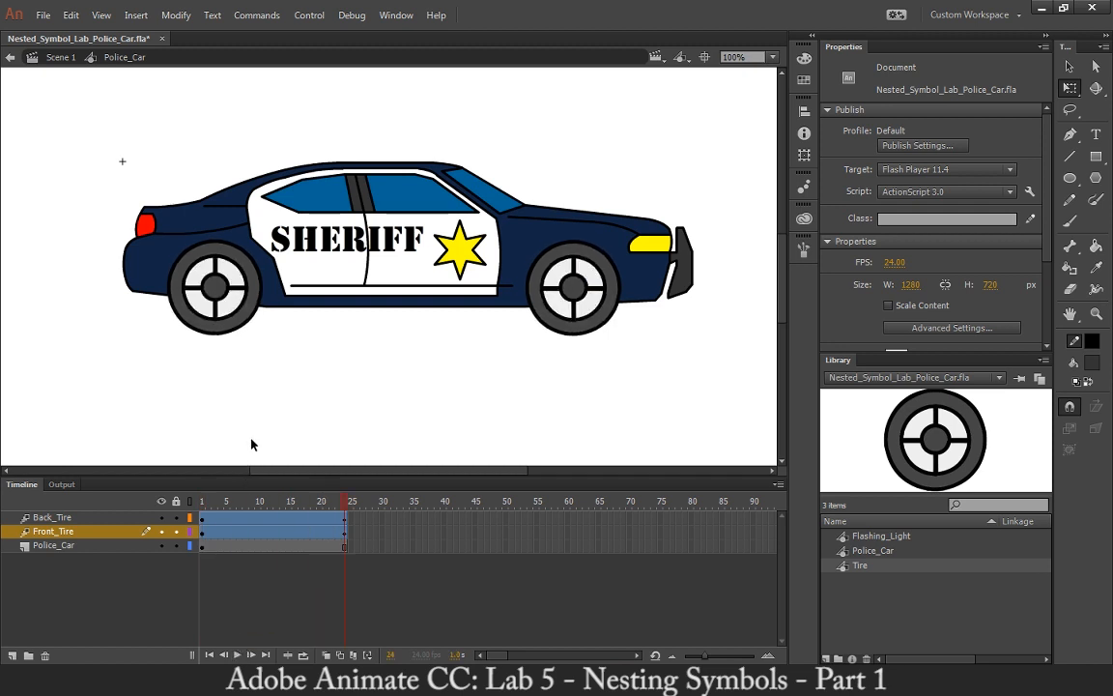
{"action": "key", "text": "ctrl+Return"}
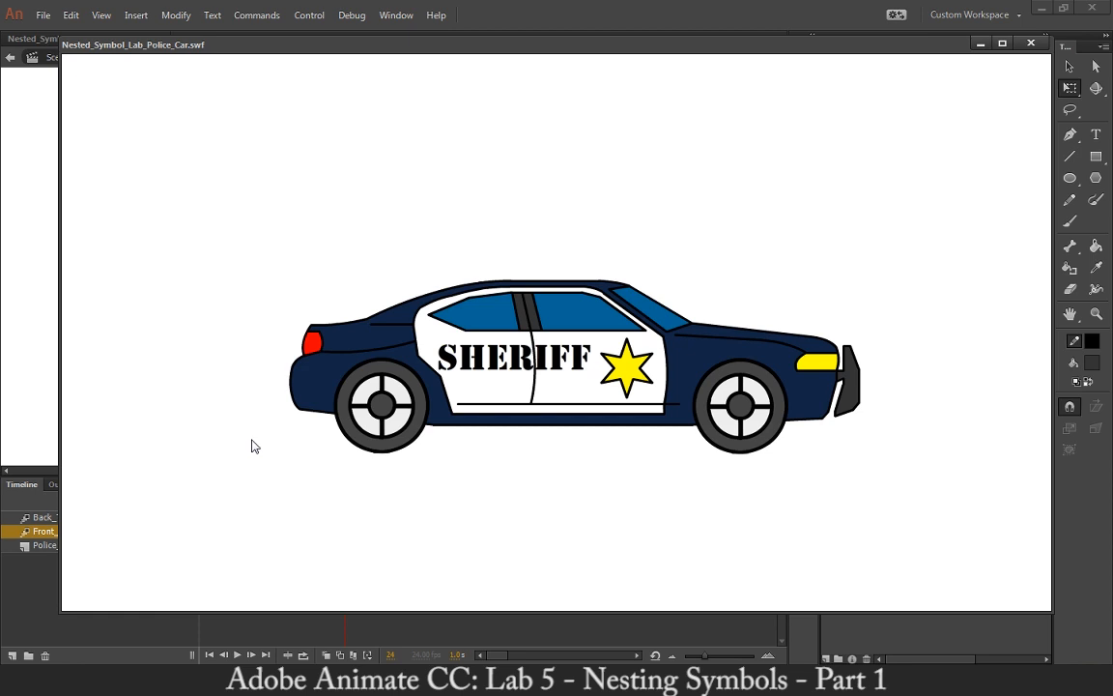
{"action": "left_click", "coordinate": [1029, 44]}
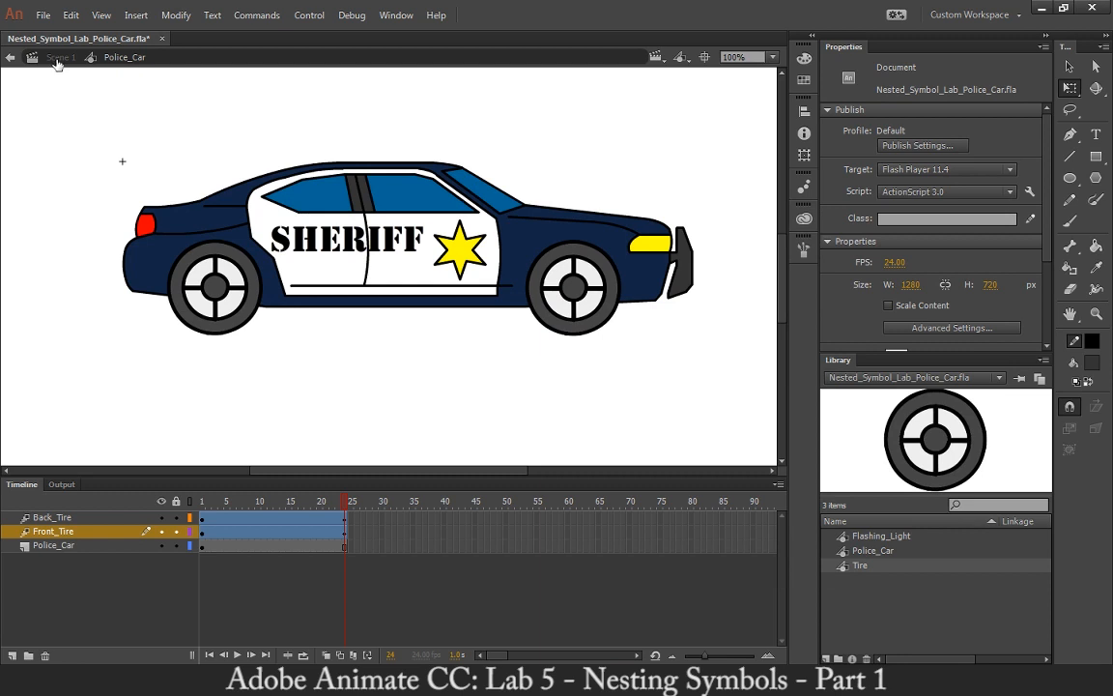
Return to Scene 1 and insert a frame at frame 25 on the Car layer
{"action": "left_click", "coordinate": [58, 58]}
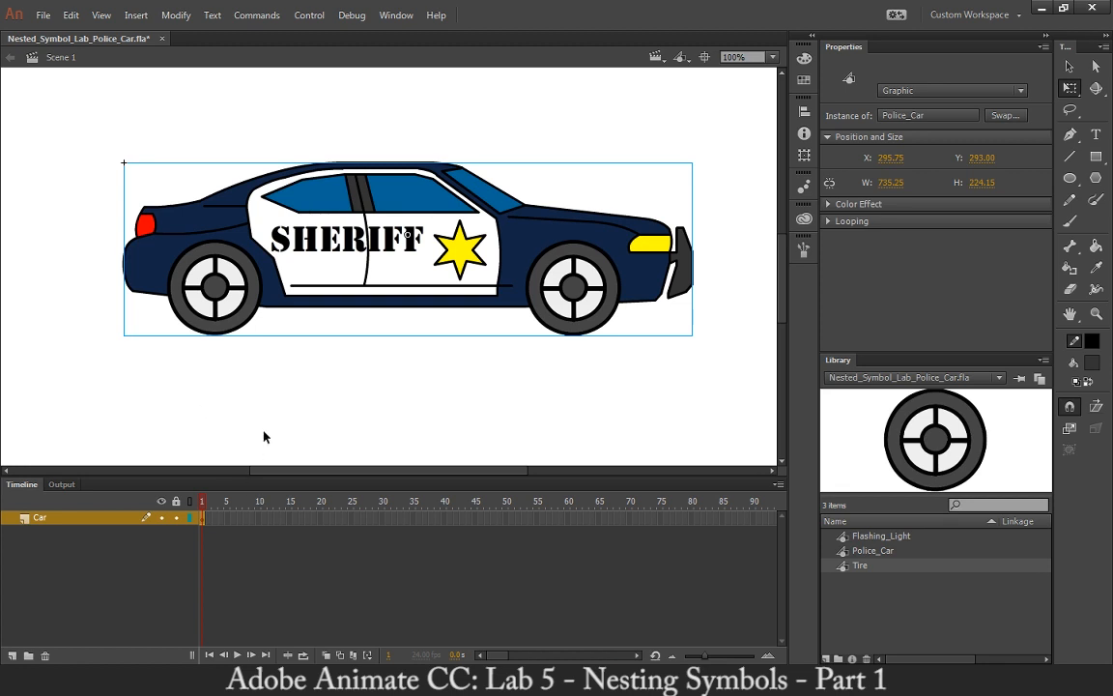
{"action": "left_click", "coordinate": [351, 519]}
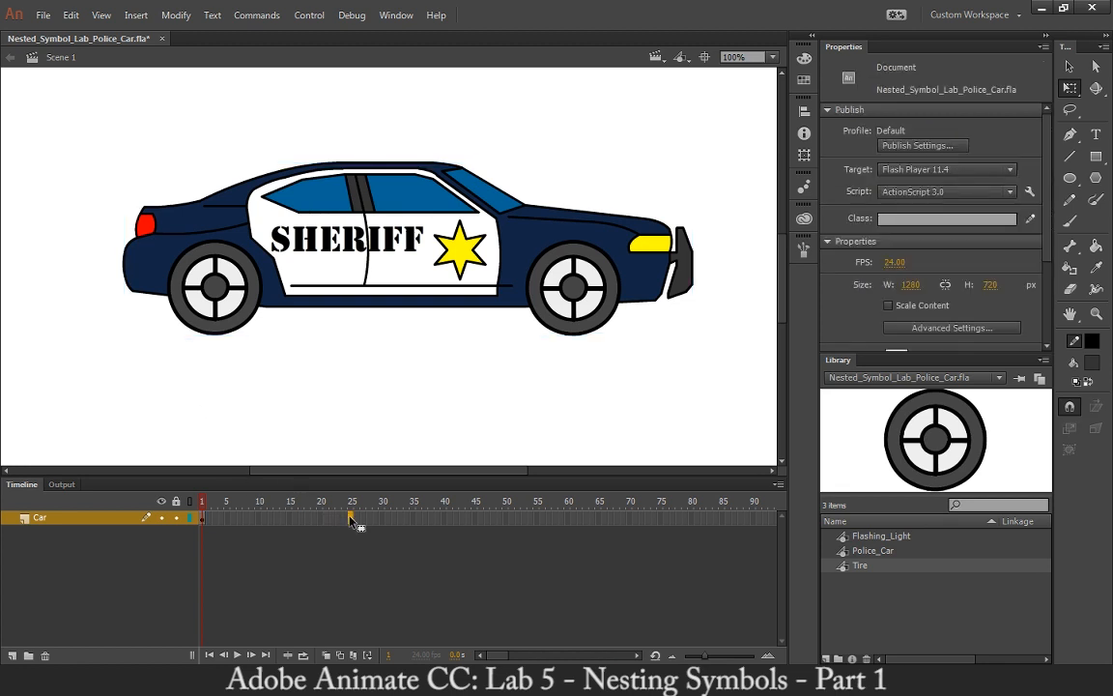
{"action": "right_click", "coordinate": [350, 519]}
{"action": "left_click", "coordinate": [401, 152]}
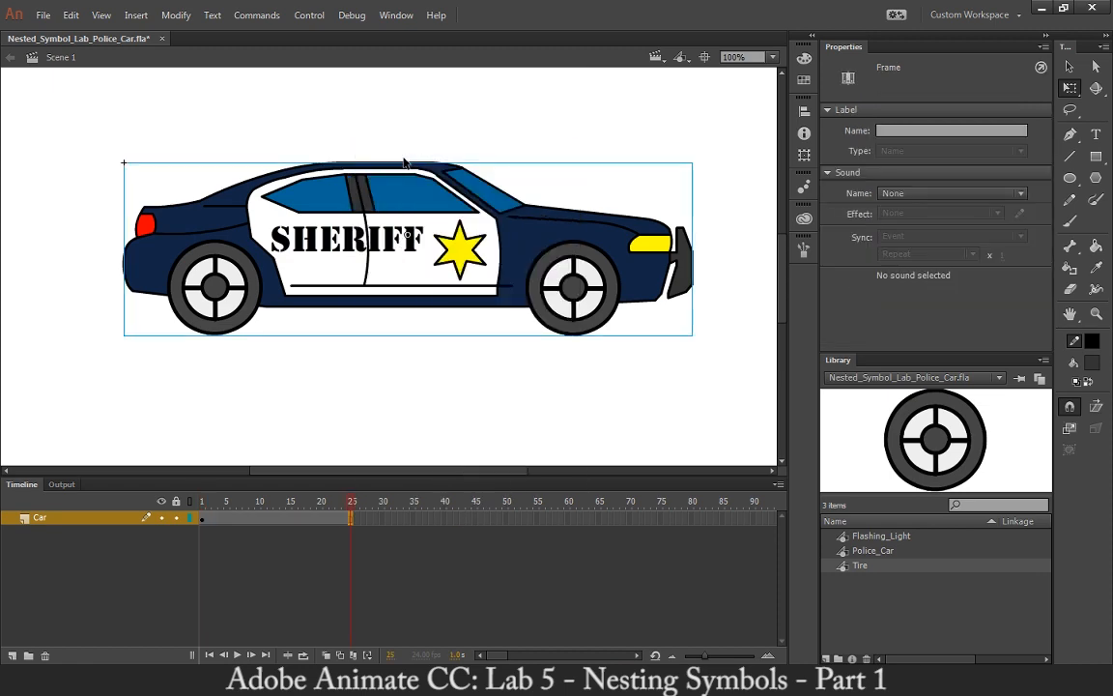
Scrub Scene 1 back to frame 1 and test the movie to check the tires' rotation
{"action": "mouse_move", "coordinate": [351, 504]}
{"action": "left_mouse_down"}
{"action": "mouse_move", "coordinate": [201, 502]}
{"action": "mouse_move", "coordinate": [352, 518]}
{"action": "left_mouse_up"}
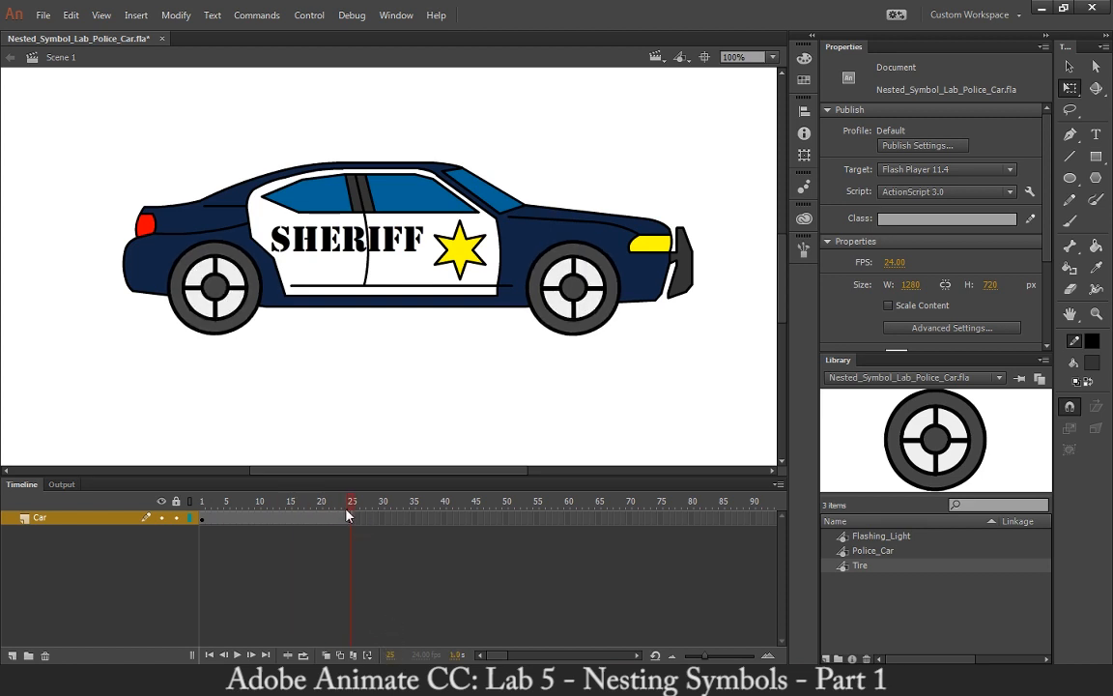
{"action": "left_click_drag", "start_coordinate": [324, 509], "coordinate": [95, 495]}
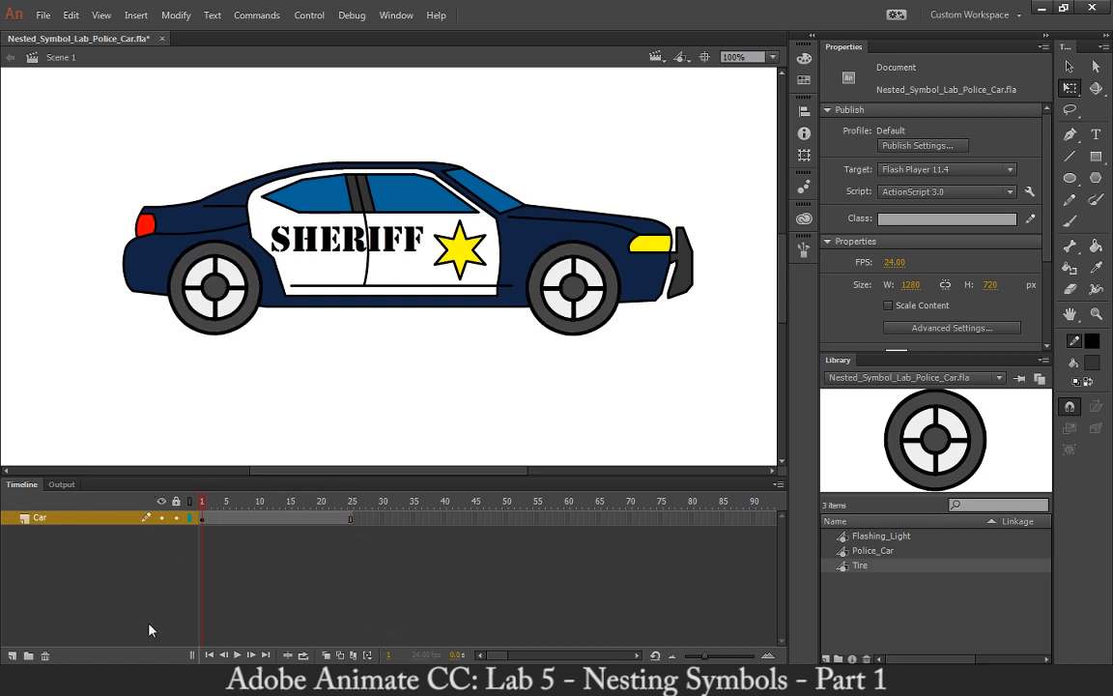
{"action": "key", "text": "ctrl+Return"}
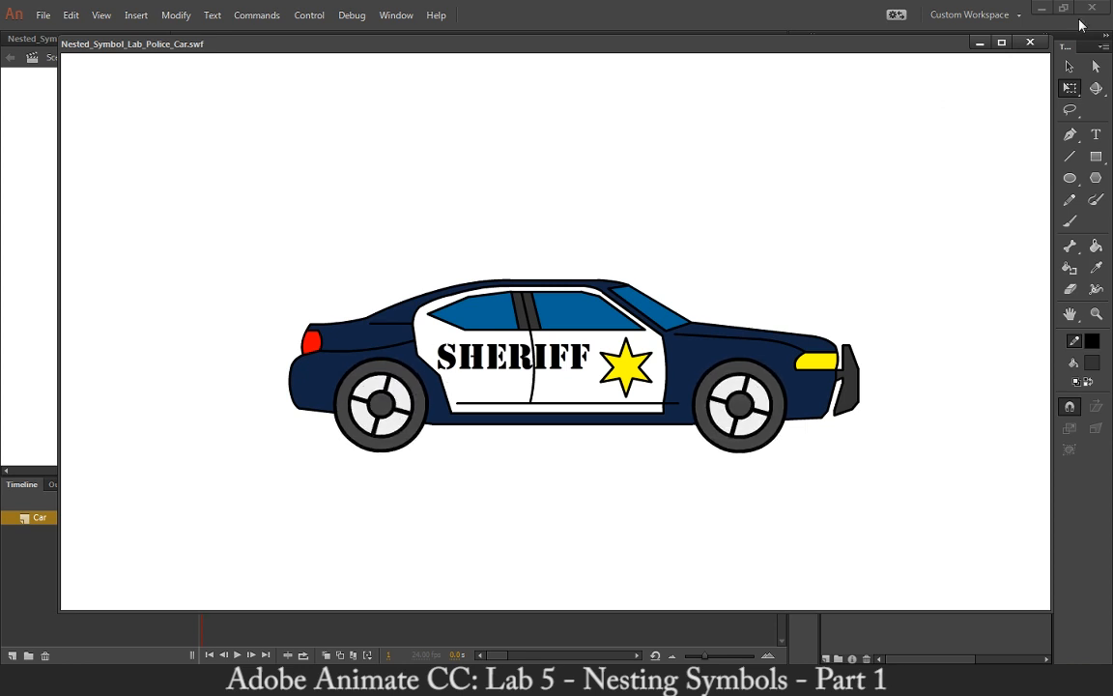
{"action": "key", "text": "ctrl+w"}
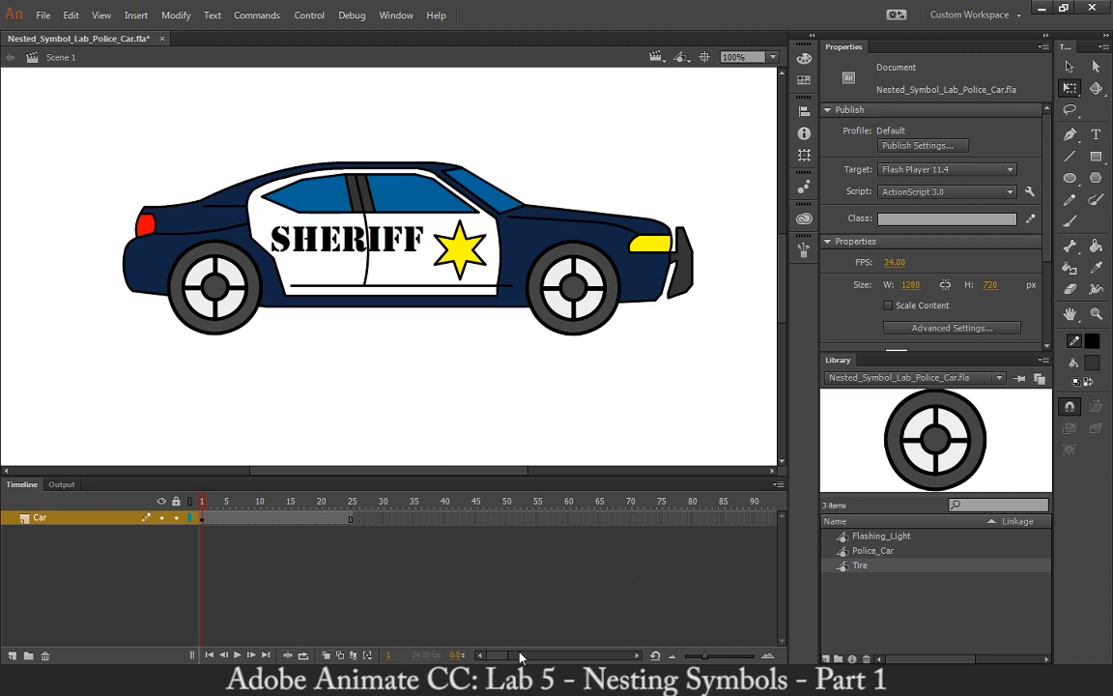
Extend Scene 1's Car layer by inserting a frame at frame 121, and test the movie to check the tires' looping rotation
{"action": "left_click_drag", "start_coordinate": [493, 657], "coordinate": [505, 658]}
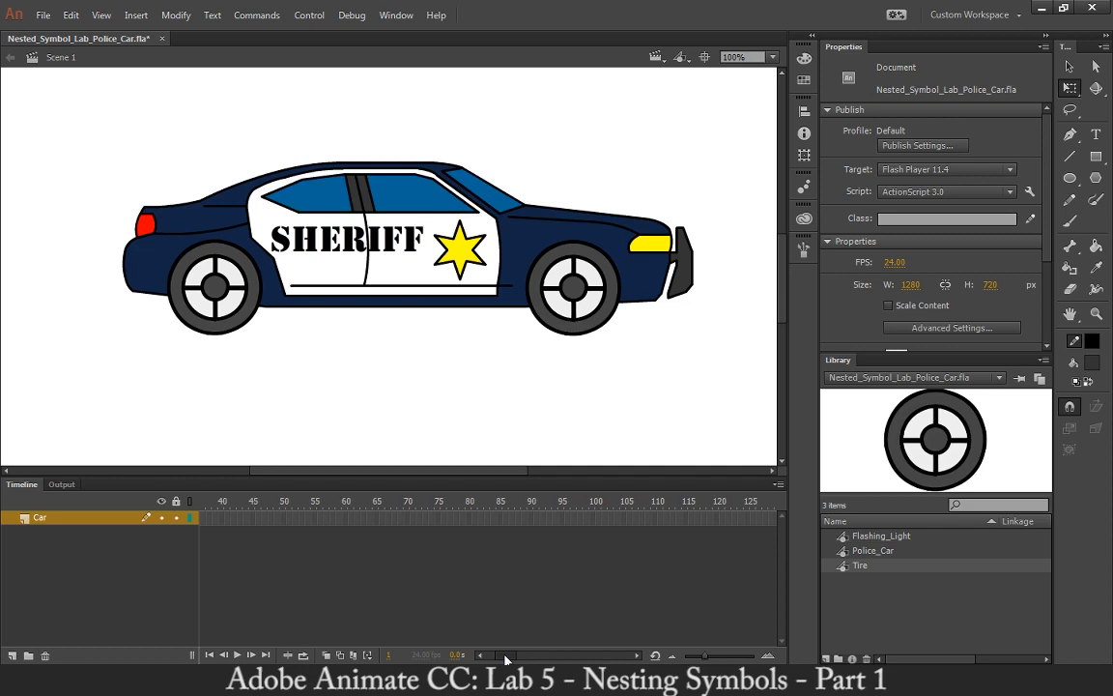
{"action": "right_click", "coordinate": [723, 518]}
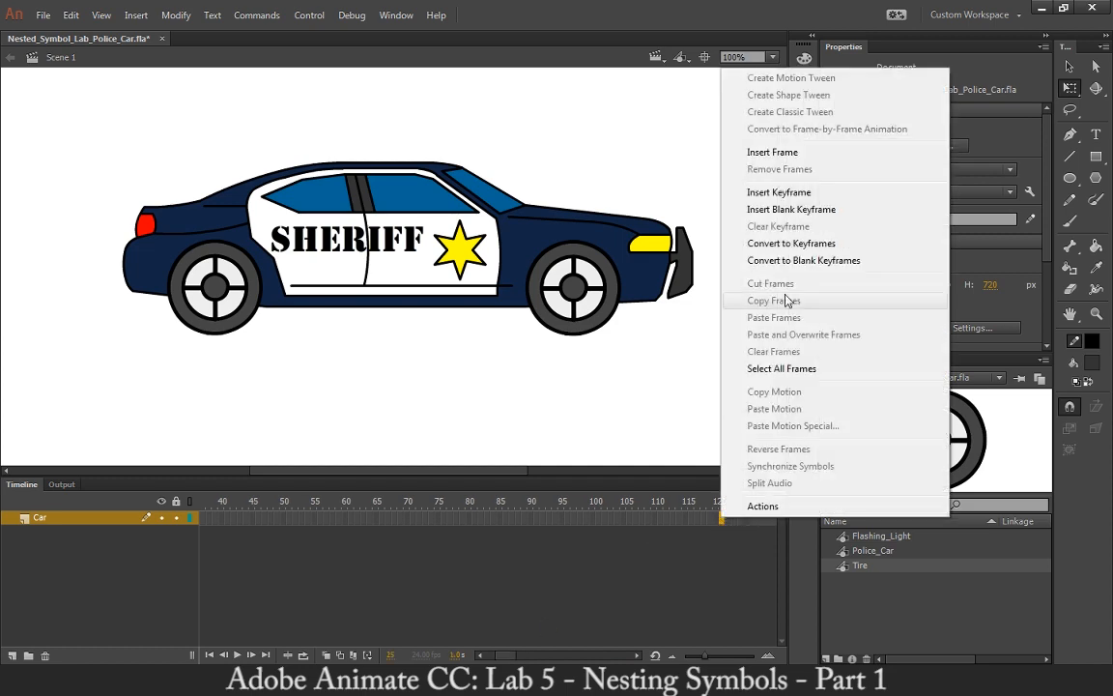
{"action": "left_click", "coordinate": [773, 153]}
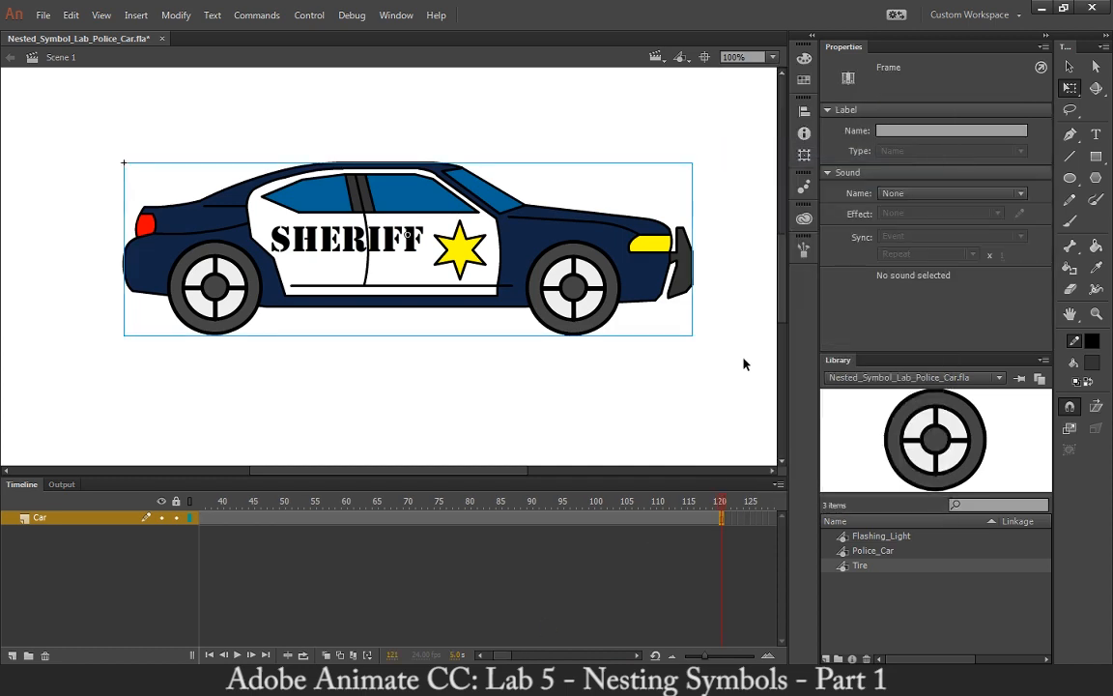
{"action": "key", "text": "ctrl+Return"}
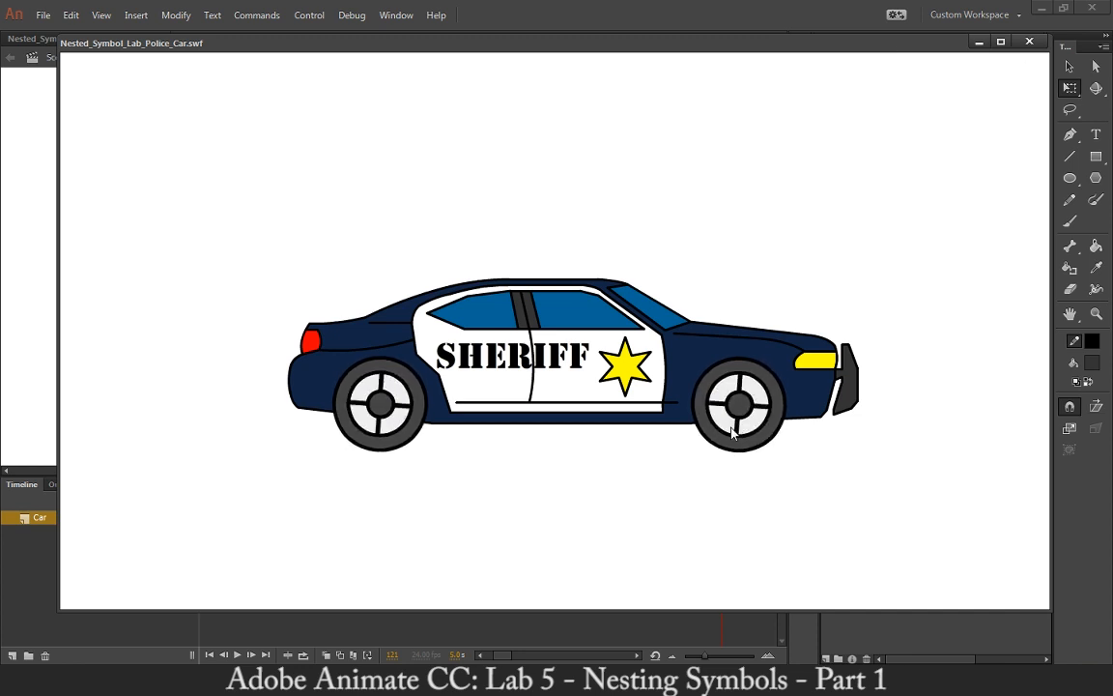
{"action": "left_click", "coordinate": [1026, 43]}
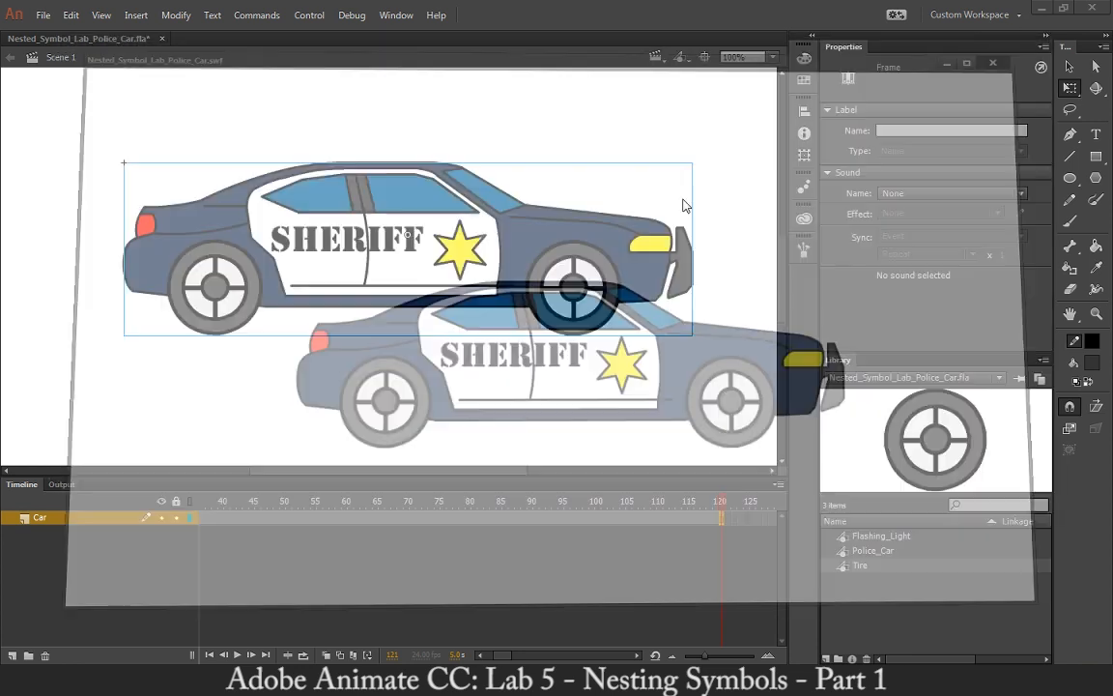
Open the Police_Car symbol, play its timeline from frame 1 and inspect the back tire on the last frame
{"action": "left_click", "coordinate": [213, 385]}
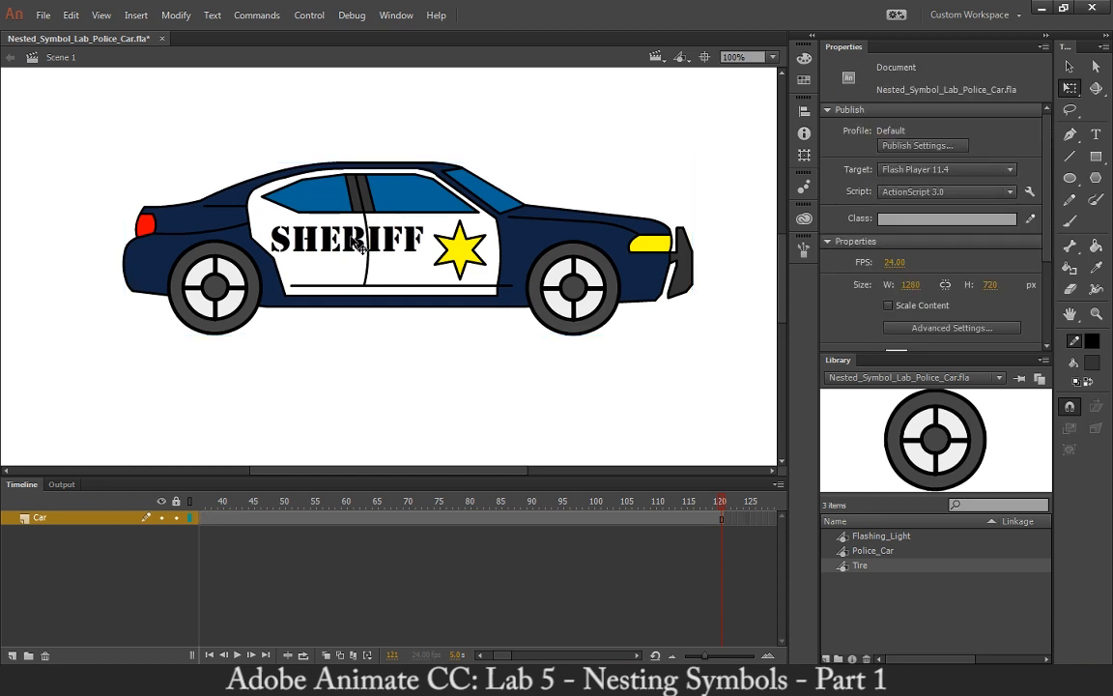
{"action": "double_click", "coordinate": [359, 244]}
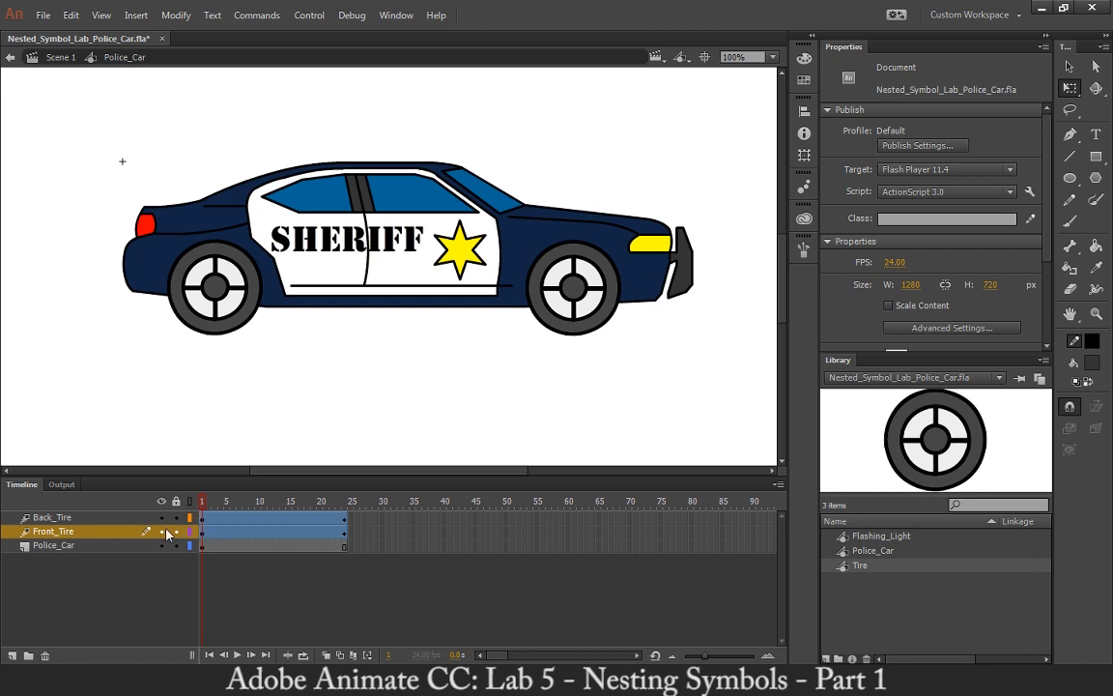
{"action": "mouse_move", "coordinate": [206, 504]}
{"action": "left_mouse_down"}
{"action": "mouse_move", "coordinate": [345, 505]}
{"action": "mouse_move", "coordinate": [200, 504]}
{"action": "left_mouse_up"}
{"action": "key", "text": "Return"}
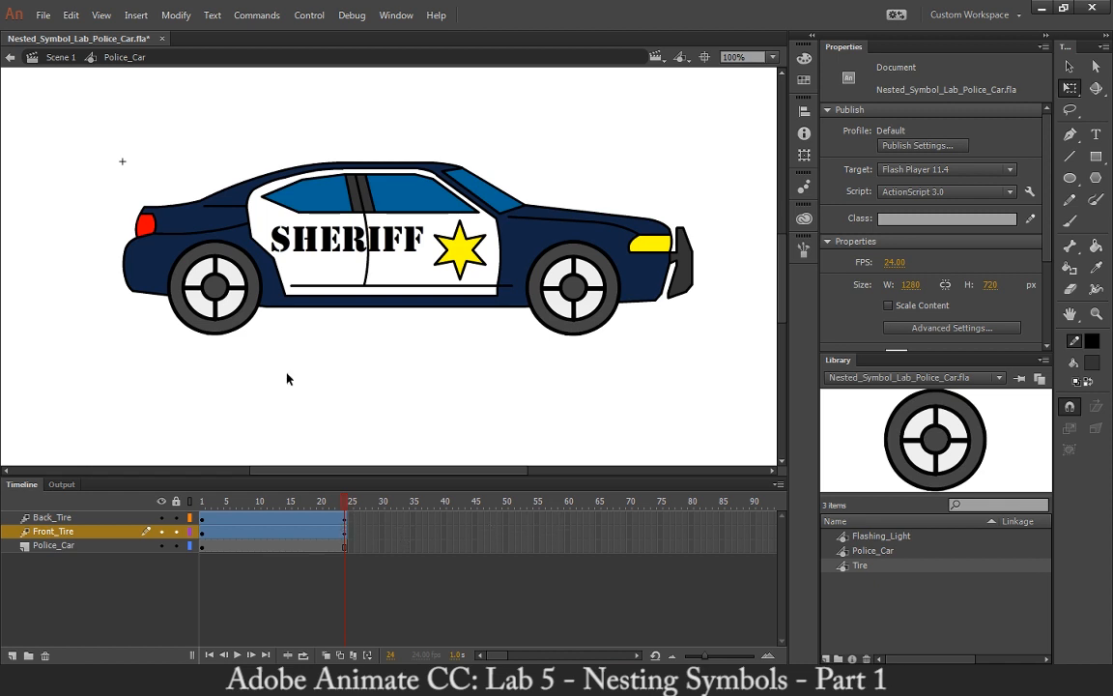
{"action": "left_click", "coordinate": [228, 297]}
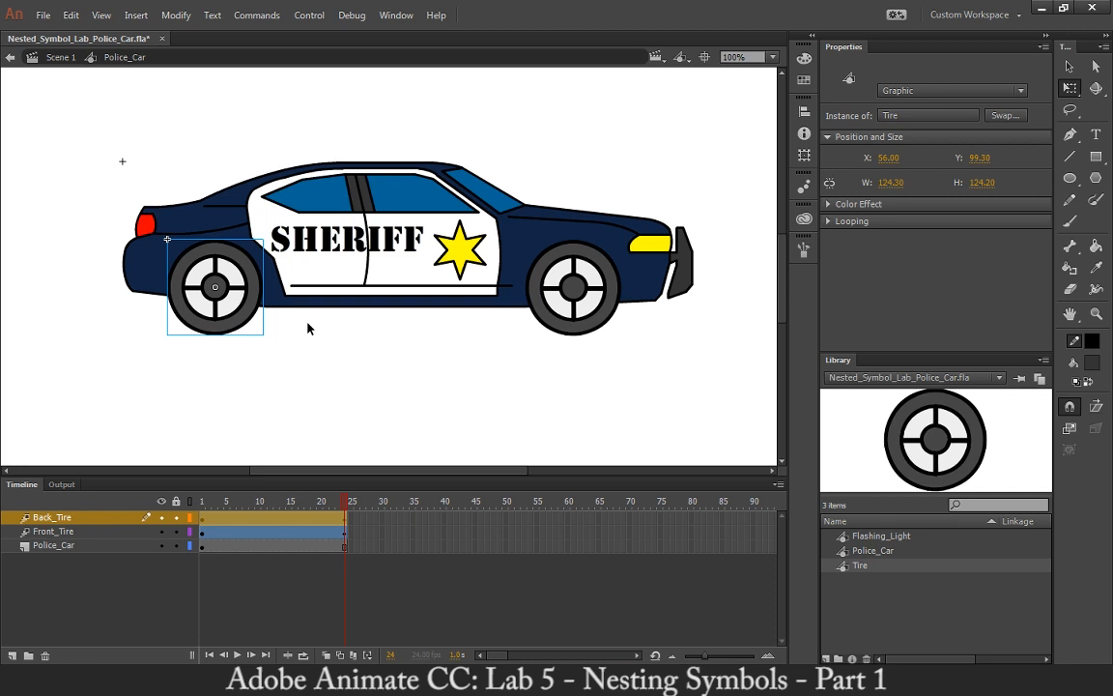
Insert keyframes at frame 23 on the Back_Tire and Front_Tire layers of the Police_Car symbol
{"action": "left_click", "coordinate": [340, 503]}
{"action": "left_click", "coordinate": [259, 297]}
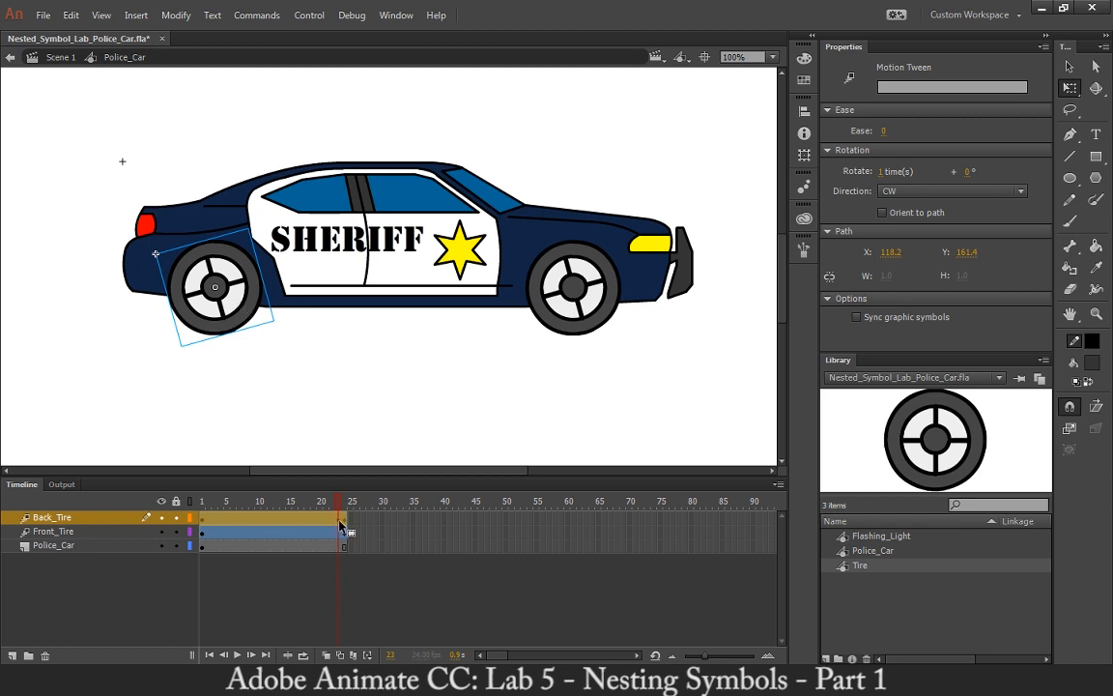
{"action": "left_click", "coordinate": [342, 566]}
{"action": "left_click", "coordinate": [340, 519]}
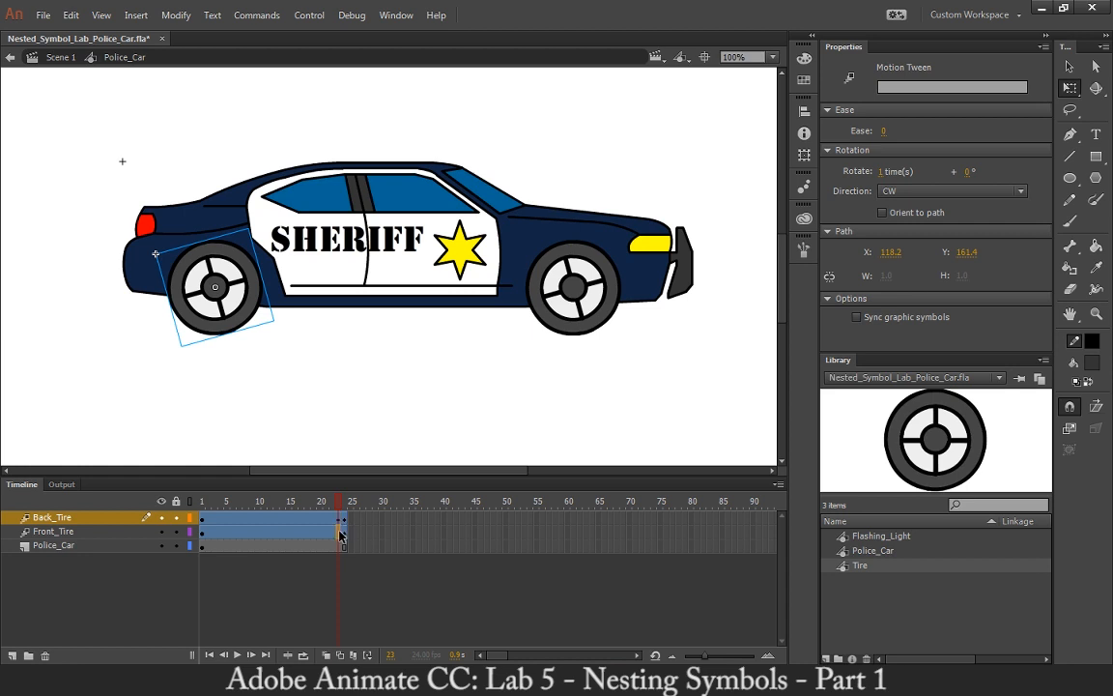
{"action": "left_click", "coordinate": [341, 533]}
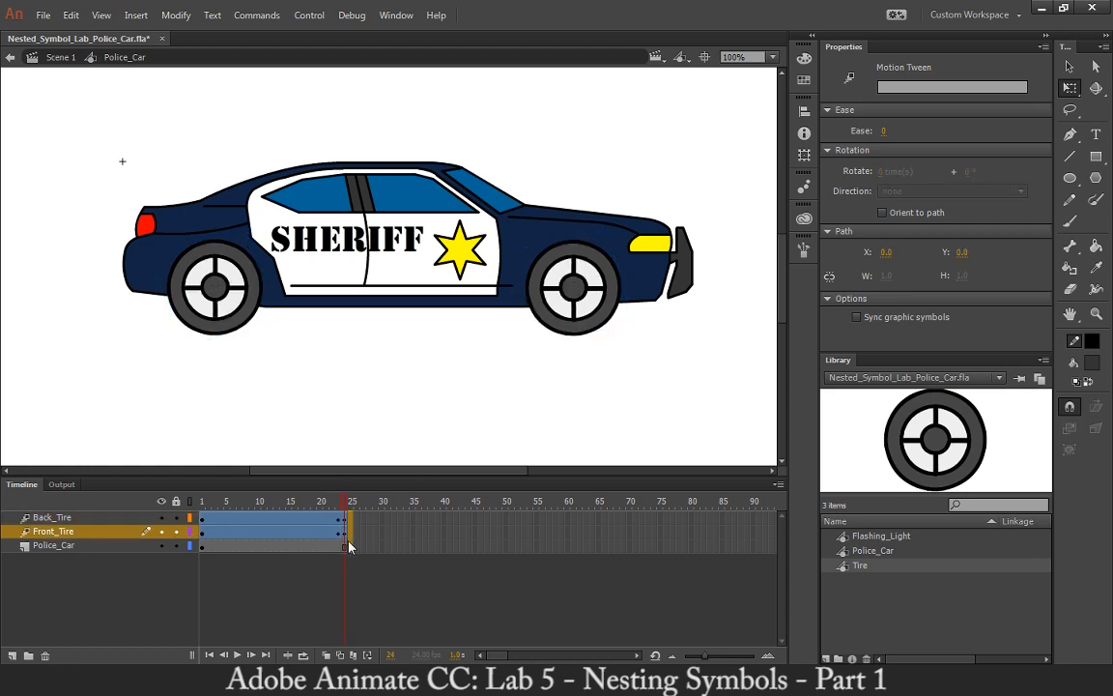
Remove frame 24 from the Back_Tire, Front_Tire and Police_Car layers, and move the playhead back to frame 1
{"action": "right_click", "coordinate": [347, 548]}
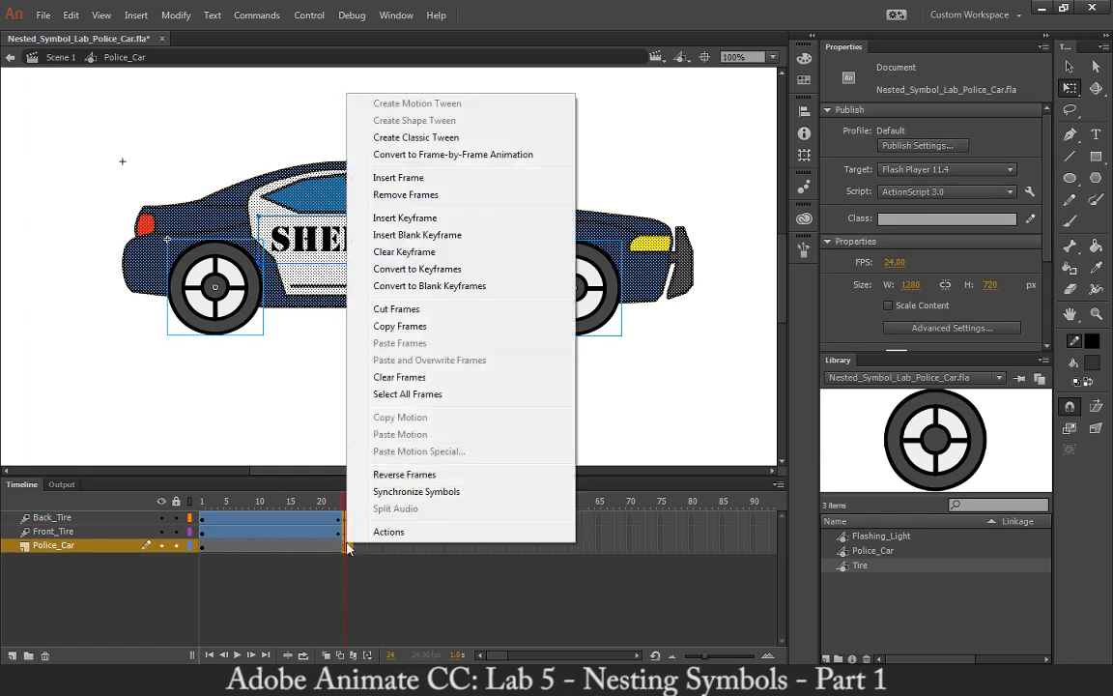
{"action": "left_click", "coordinate": [422, 194]}
{"action": "left_click_drag", "start_coordinate": [338, 501], "coordinate": [186, 493]}
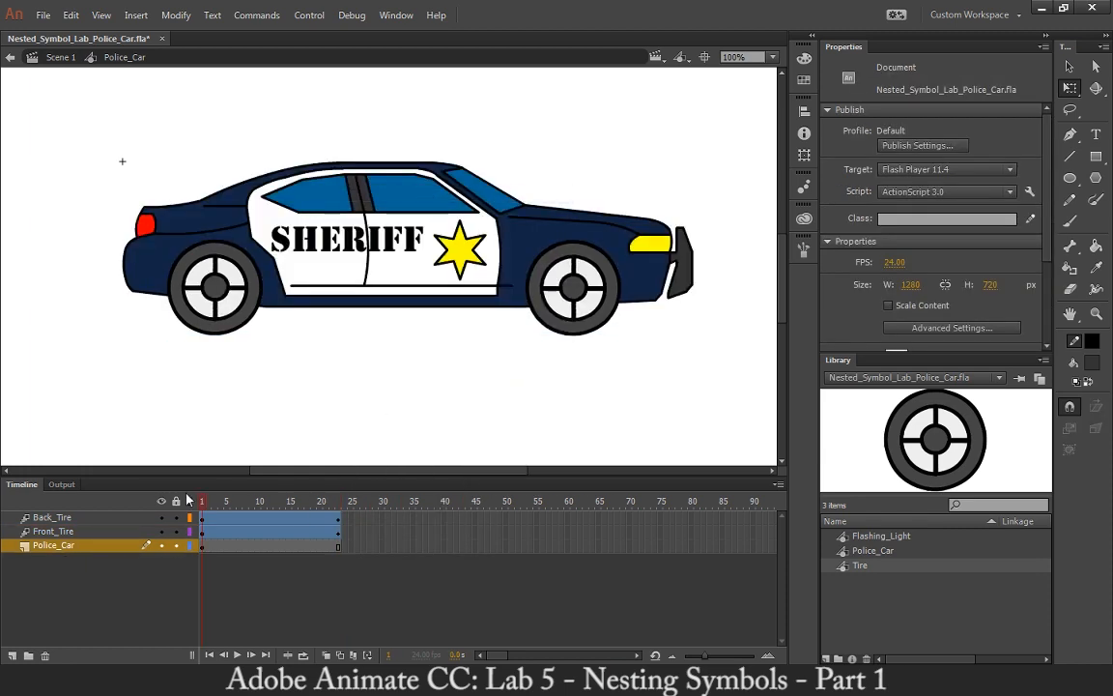
Return to Scene 1 and test the movie to check that the tires loop smoothly
{"action": "left_click", "coordinate": [60, 57]}
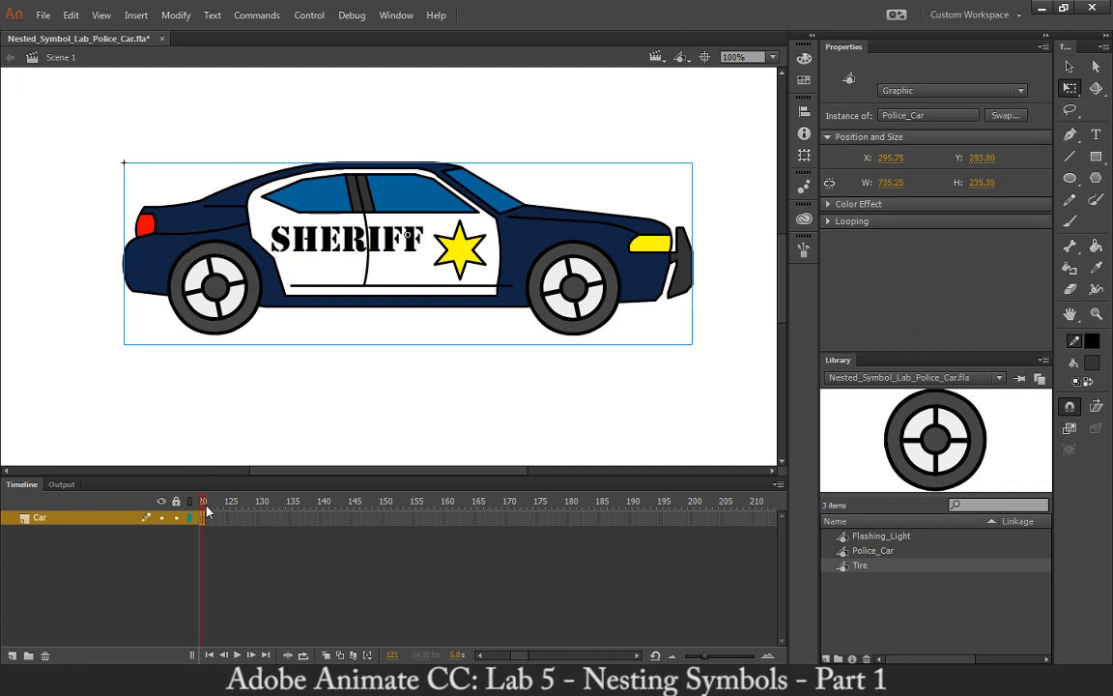
{"action": "left_click", "coordinate": [182, 450]}
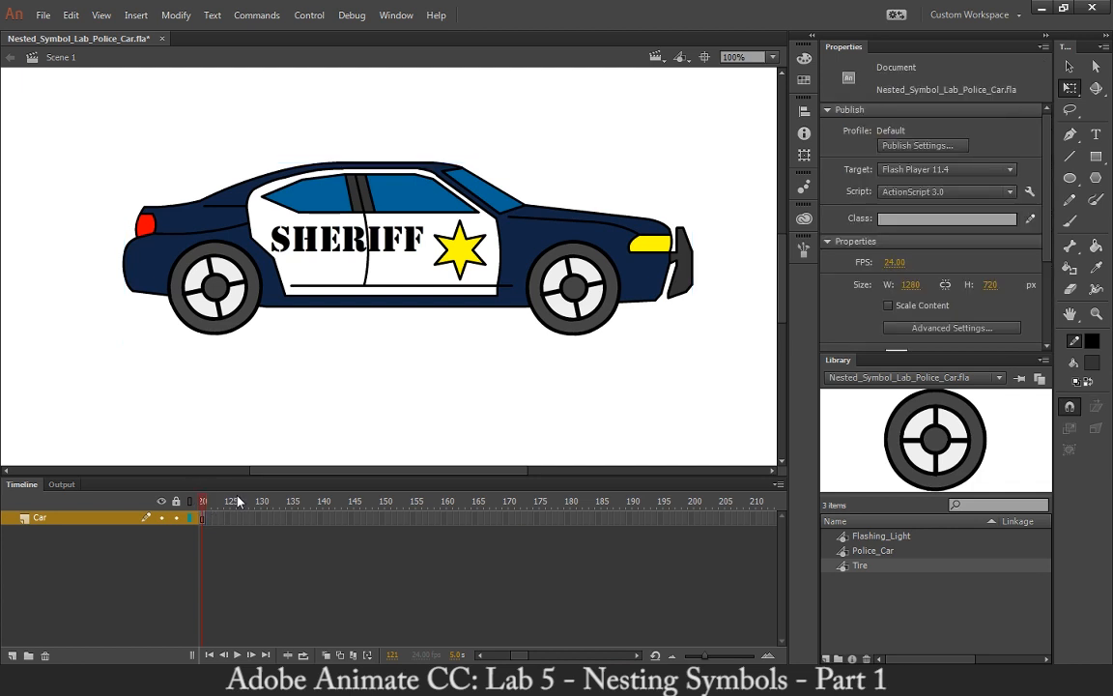
{"action": "key", "text": "ctrl+Return"}
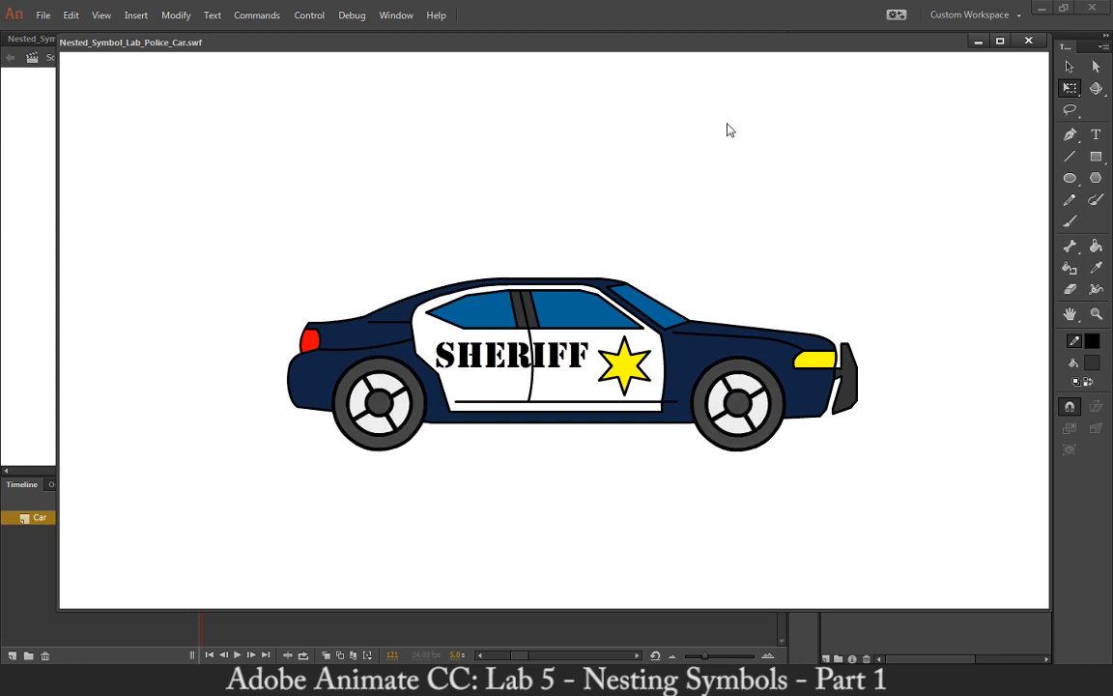
{"action": "left_click", "coordinate": [1030, 42]}
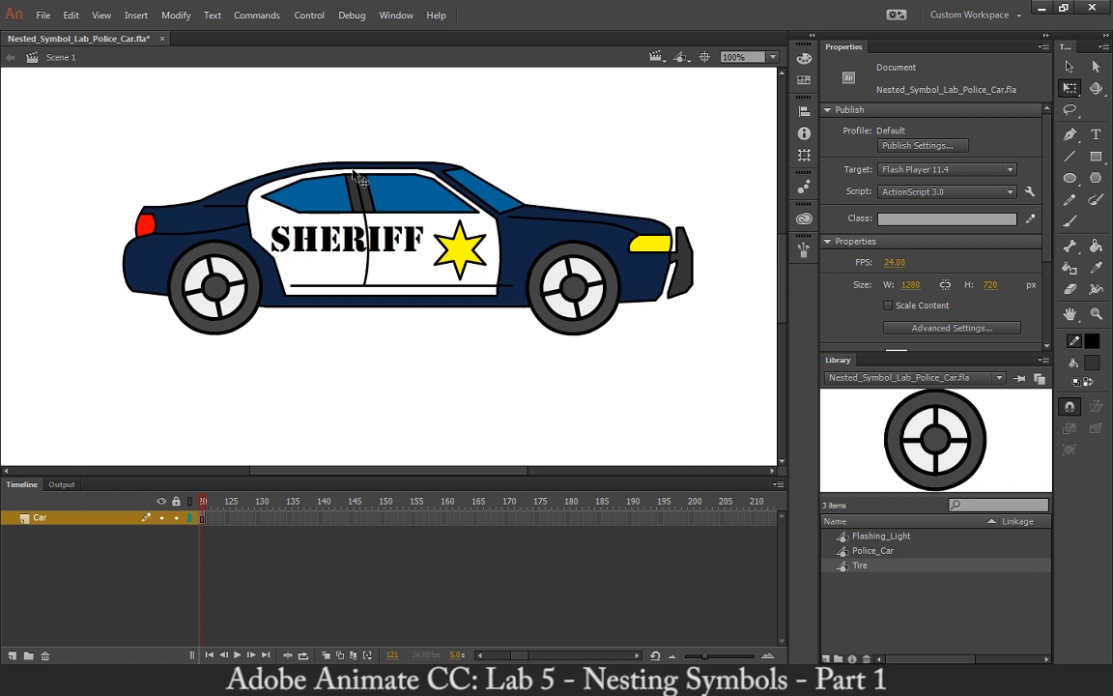
Examine the library's Flashing_Light symbol and the Police_Car symbol's timeline at frame 1, and return to Scene 1
{"action": "mouse_move", "coordinate": [460, 149]}
{"action": "left_mouse_down"}
{"action": "mouse_move", "coordinate": [492, 179]}
{"action": "mouse_move", "coordinate": [462, 171]}
{"action": "left_mouse_up"}
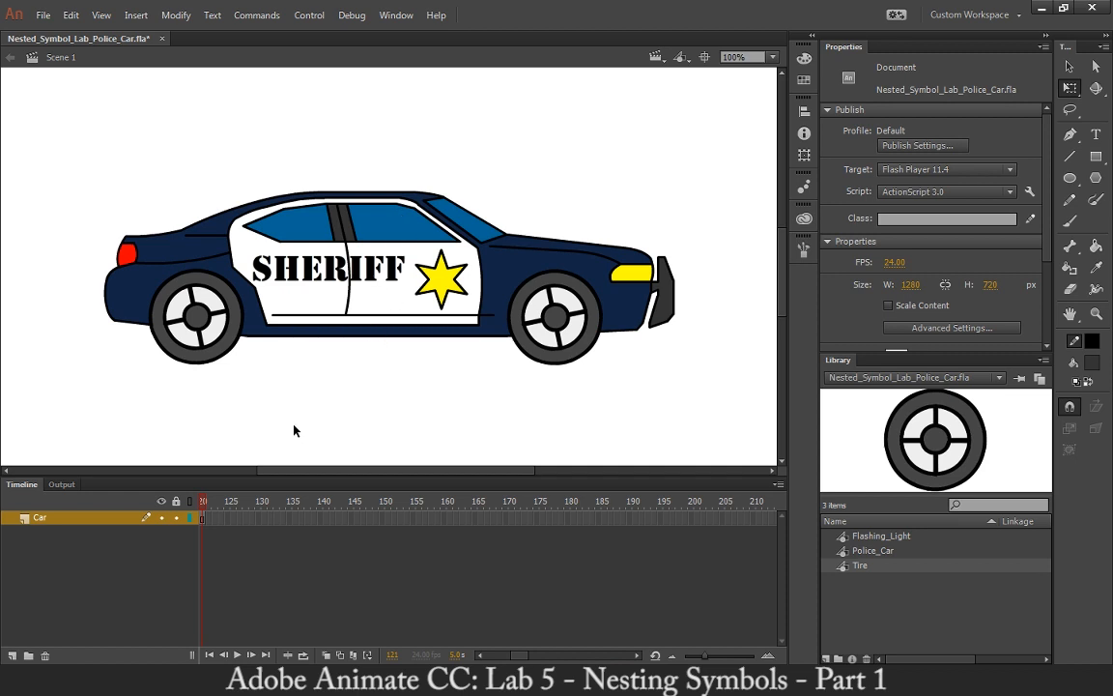
{"action": "double_click", "coordinate": [355, 214]}
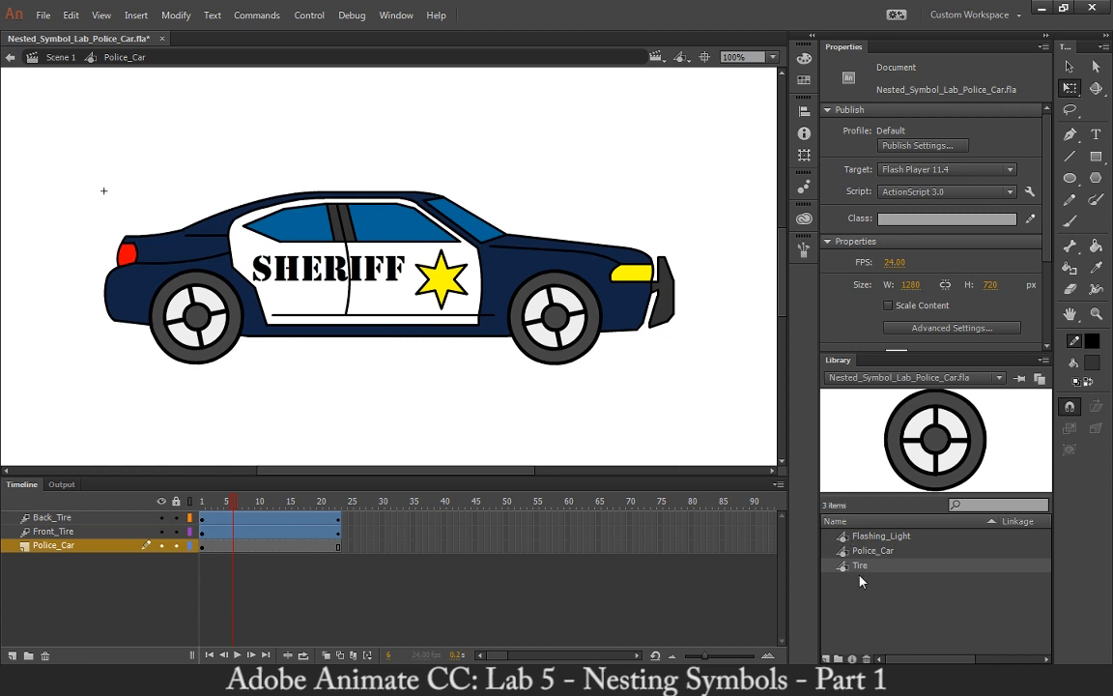
{"action": "left_click", "coordinate": [881, 538]}
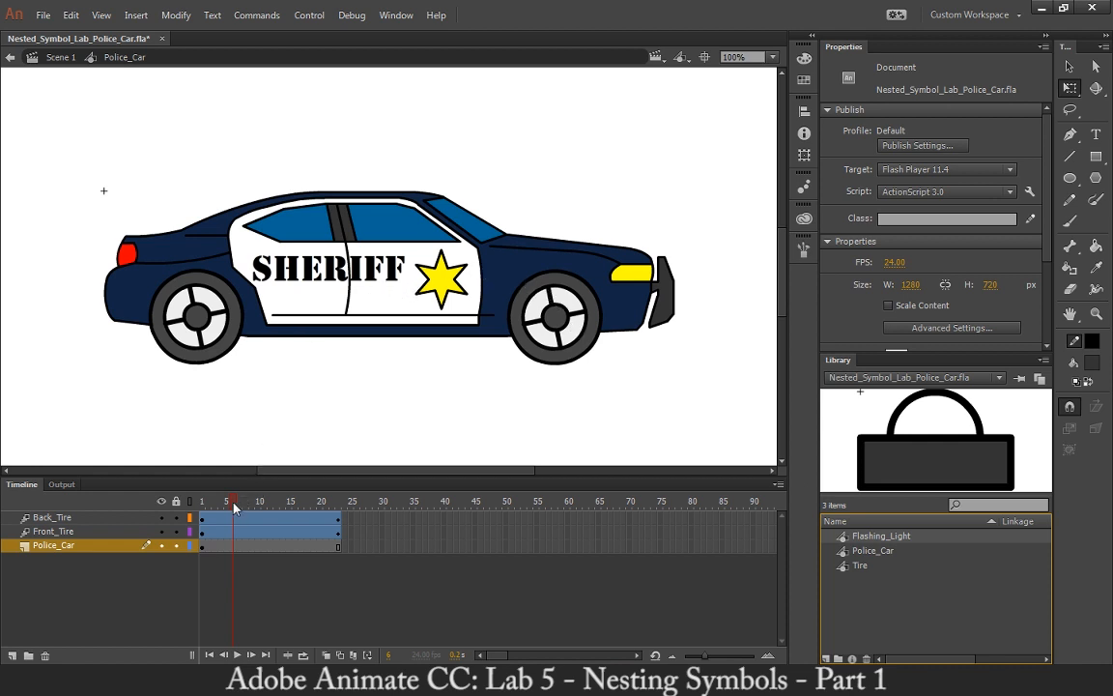
{"action": "left_click_drag", "start_coordinate": [234, 510], "coordinate": [202, 509]}
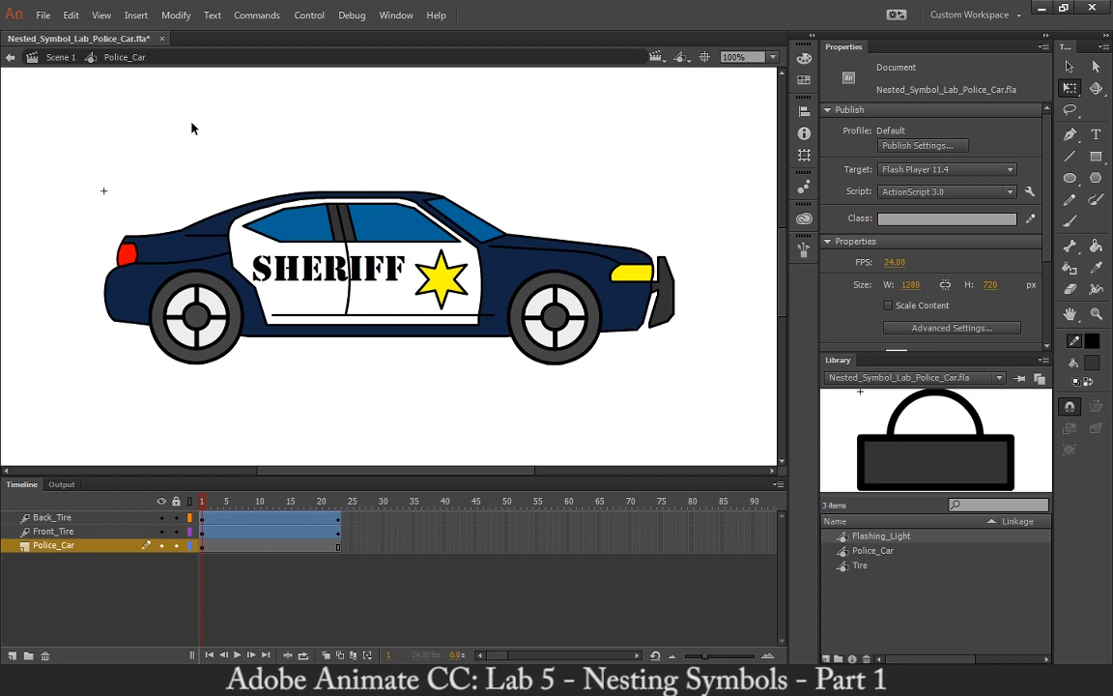
{"action": "left_click", "coordinate": [63, 57]}
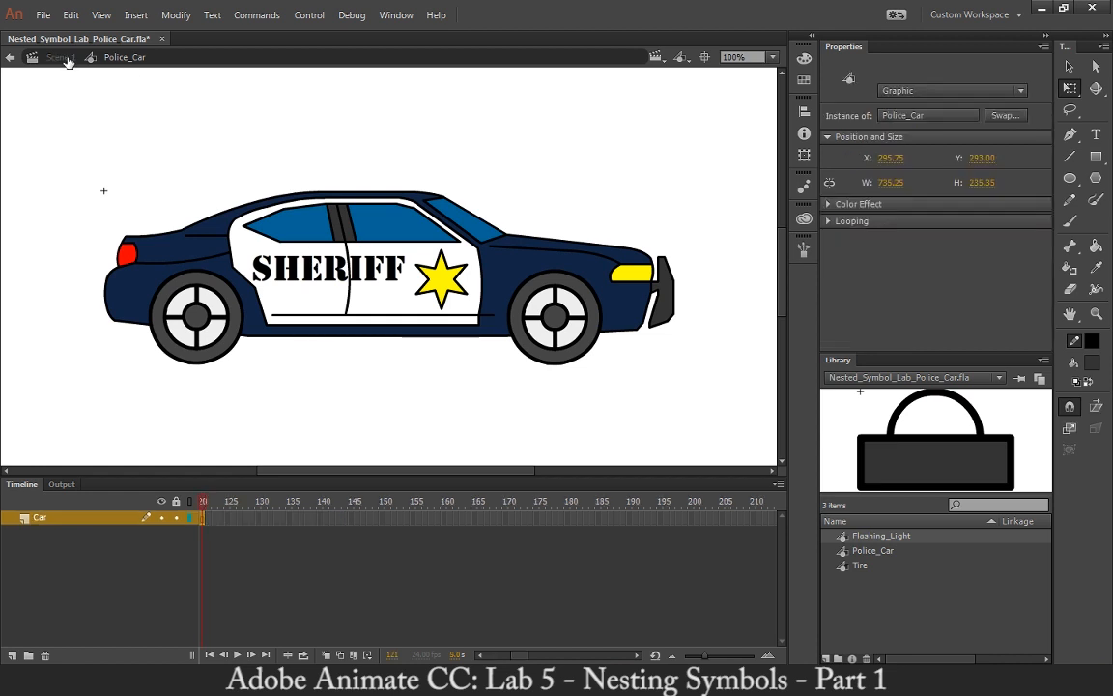